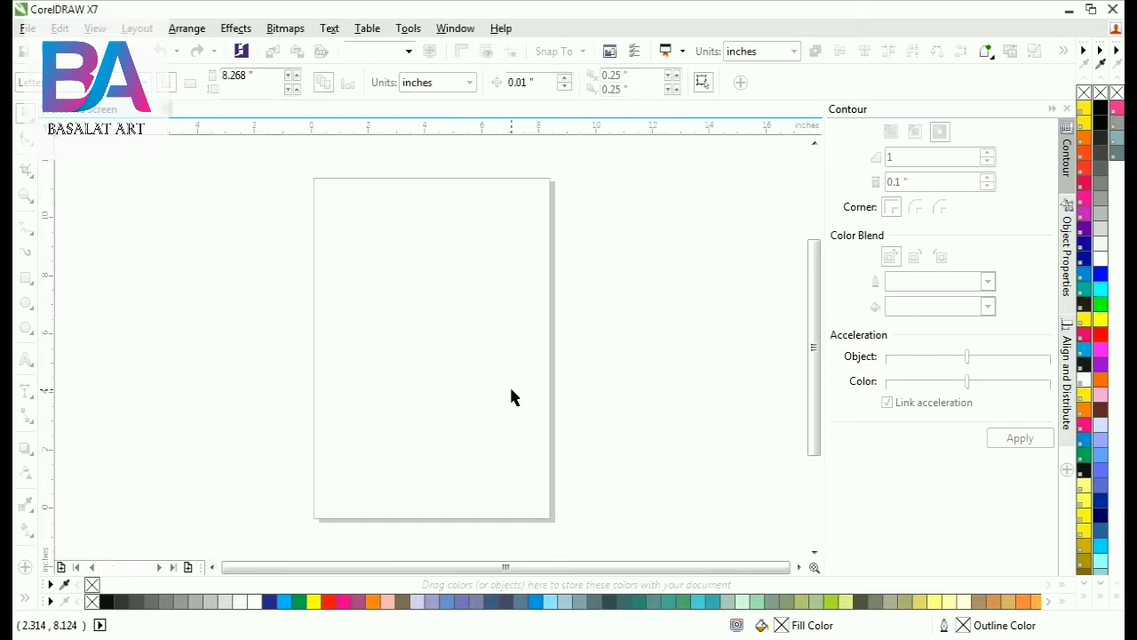
Draw a tall vertical rectangle about 3.36 in wide and 10.52 in high beside the page.
left_click(28, 281)
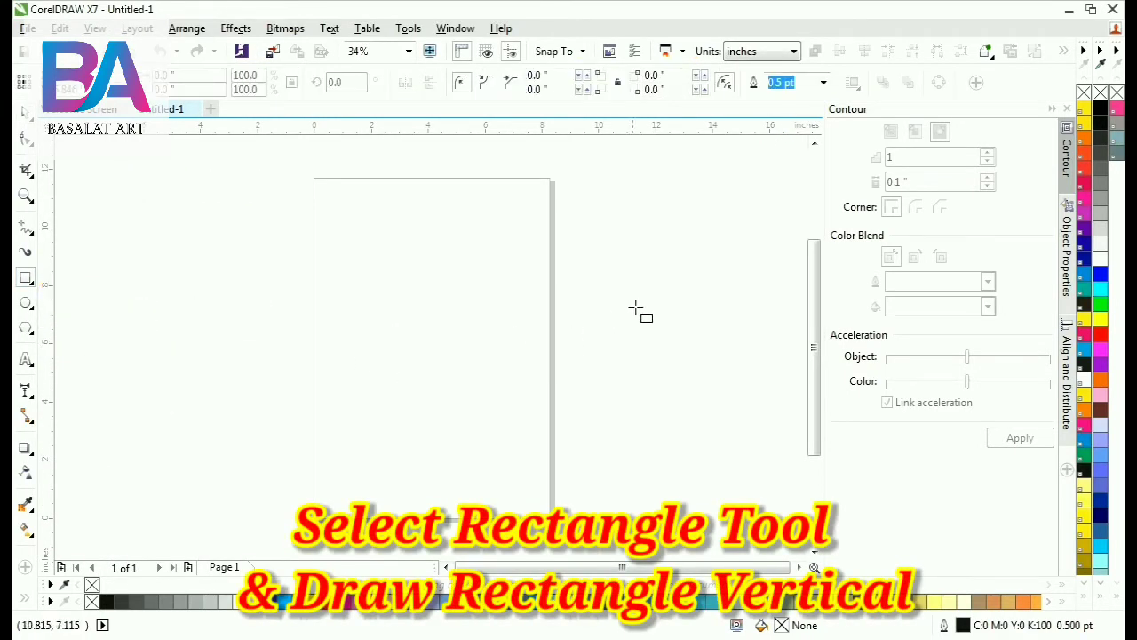
mouse_move(330, 322)
left_mouse_down()
mouse_move(169, 322)
mouse_move(338, 311)
left_mouse_up()
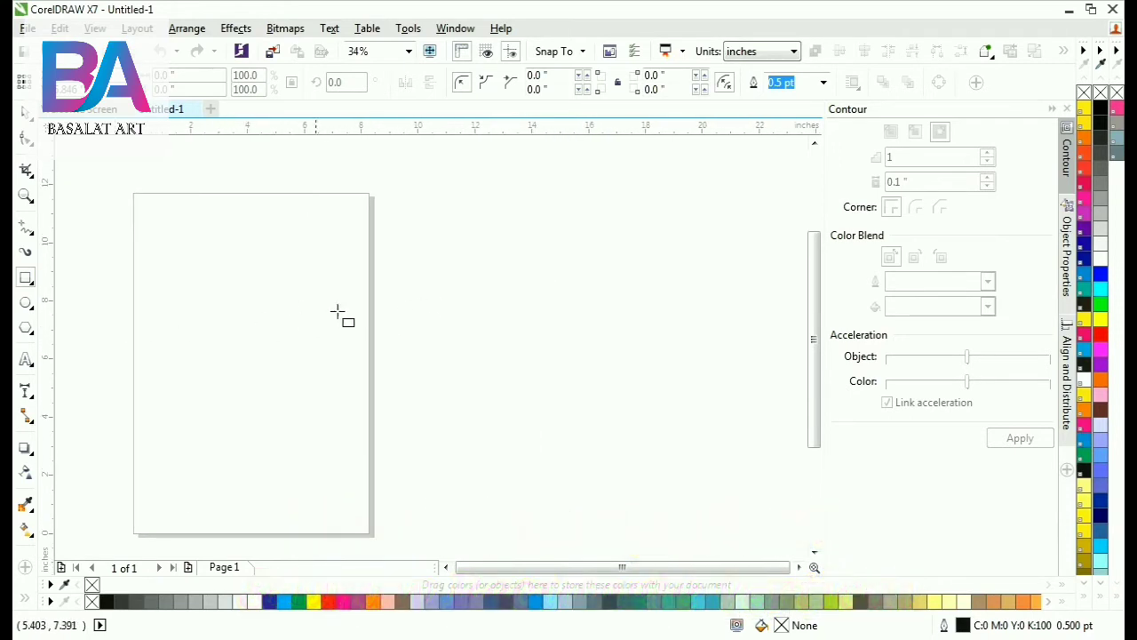
left_click_drag(427, 197, 524, 503)
key("space")
left_click(421, 190)
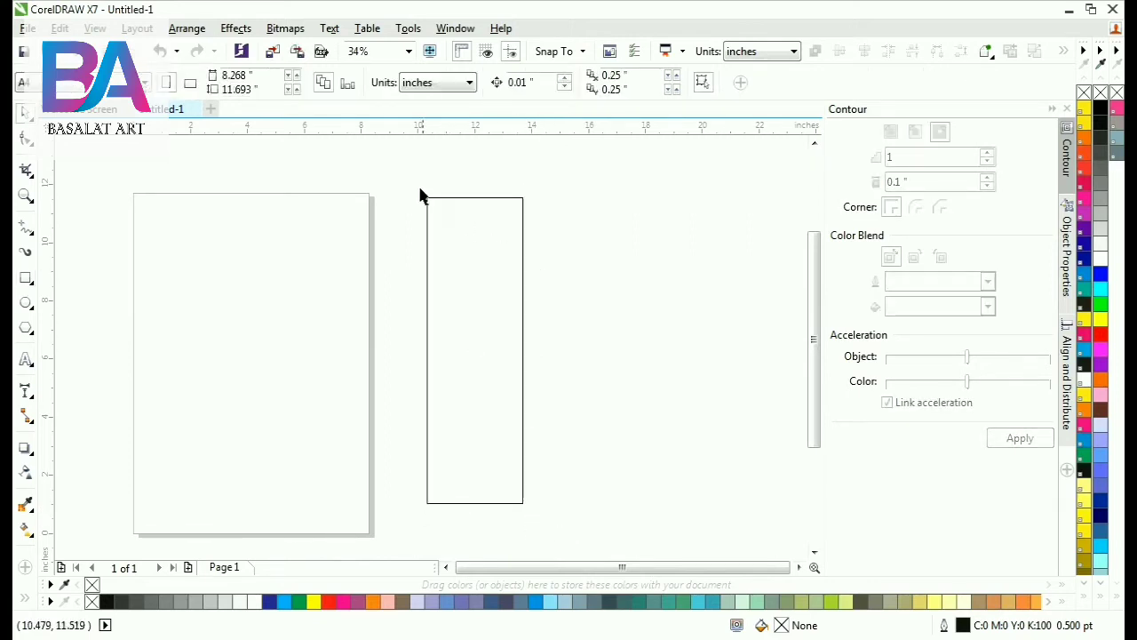
Convert the tall rectangle to curves.
left_click_drag(448, 213, 621, 363)
left_click(236, 260)
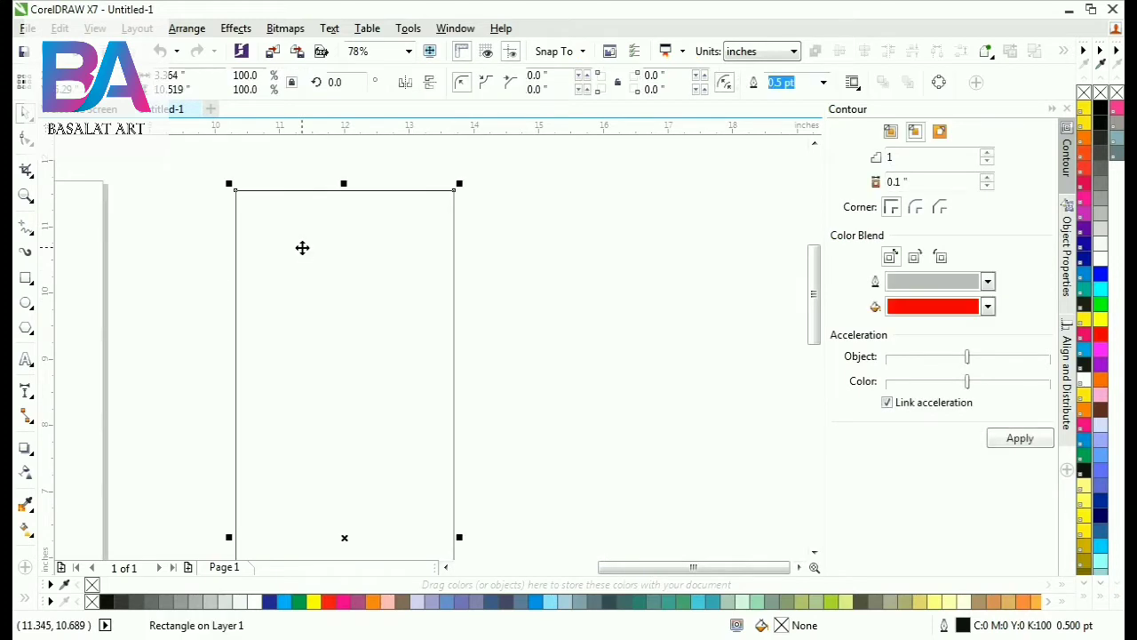
left_click(187, 28)
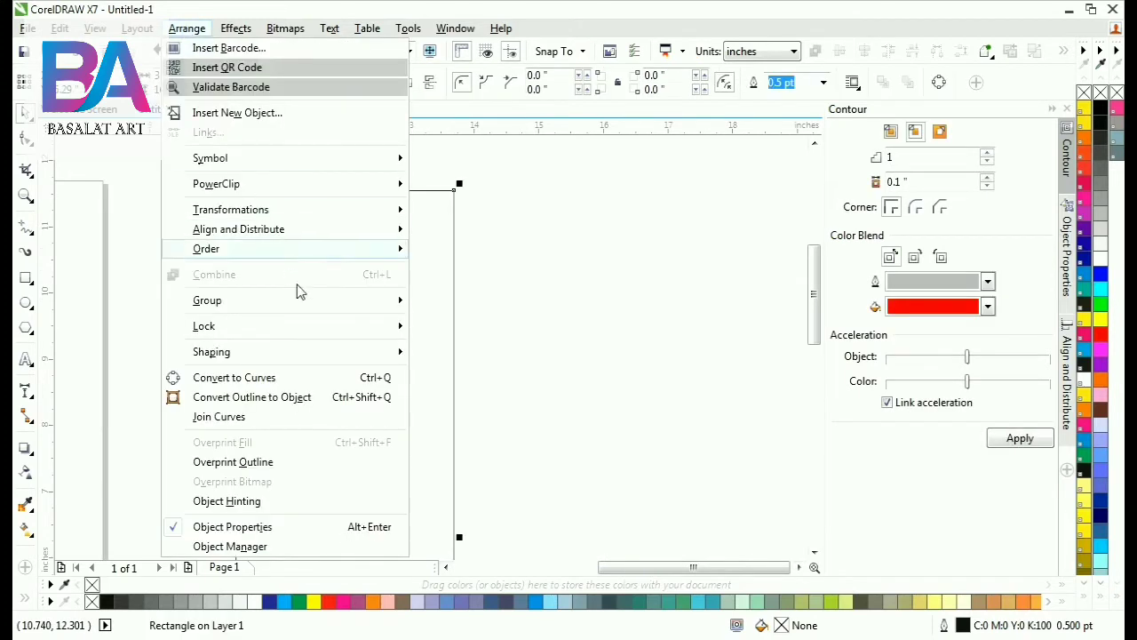
left_click(328, 378)
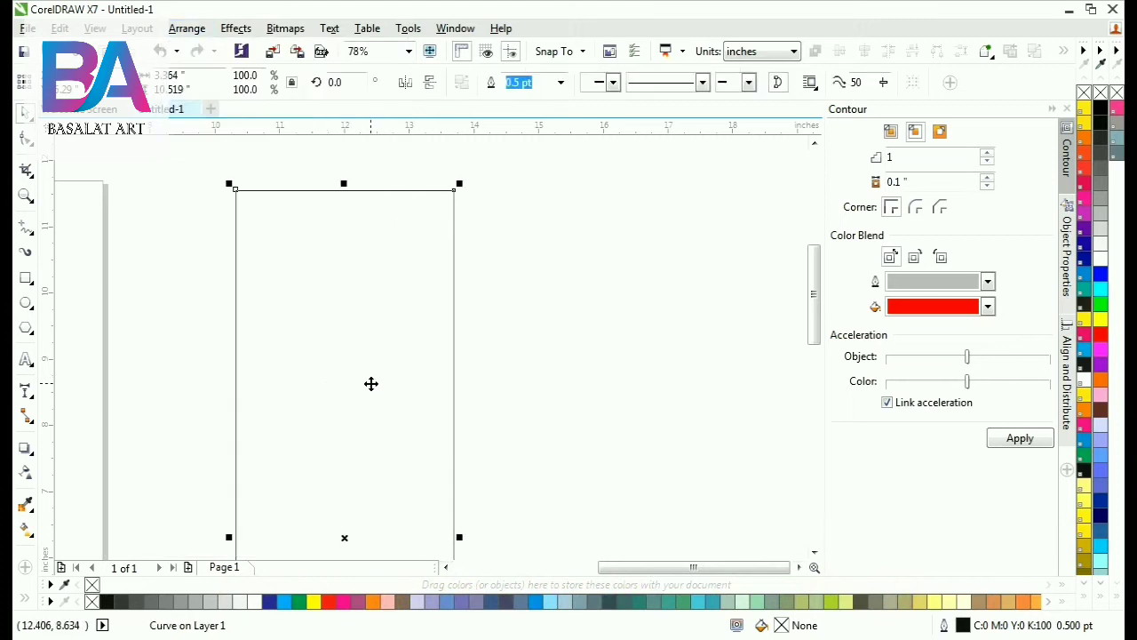
left_click(546, 288)
Choose the 3-Point Curve tool and turn on snapping to objects.
key("z")
left_click_drag(223, 175, 555, 396)
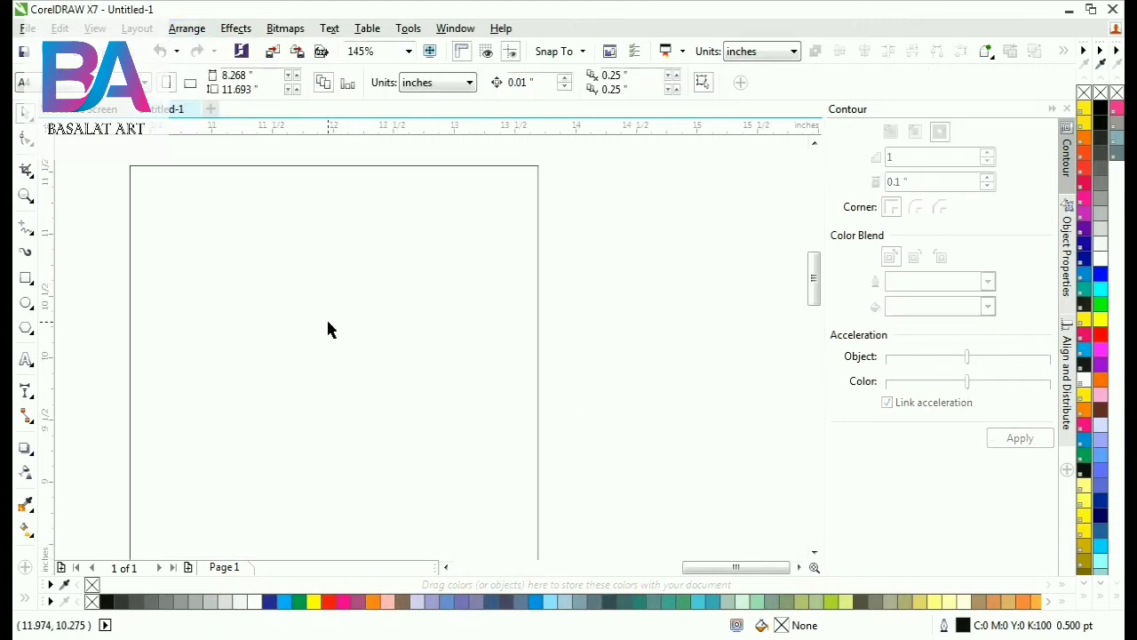
left_click(342, 306)
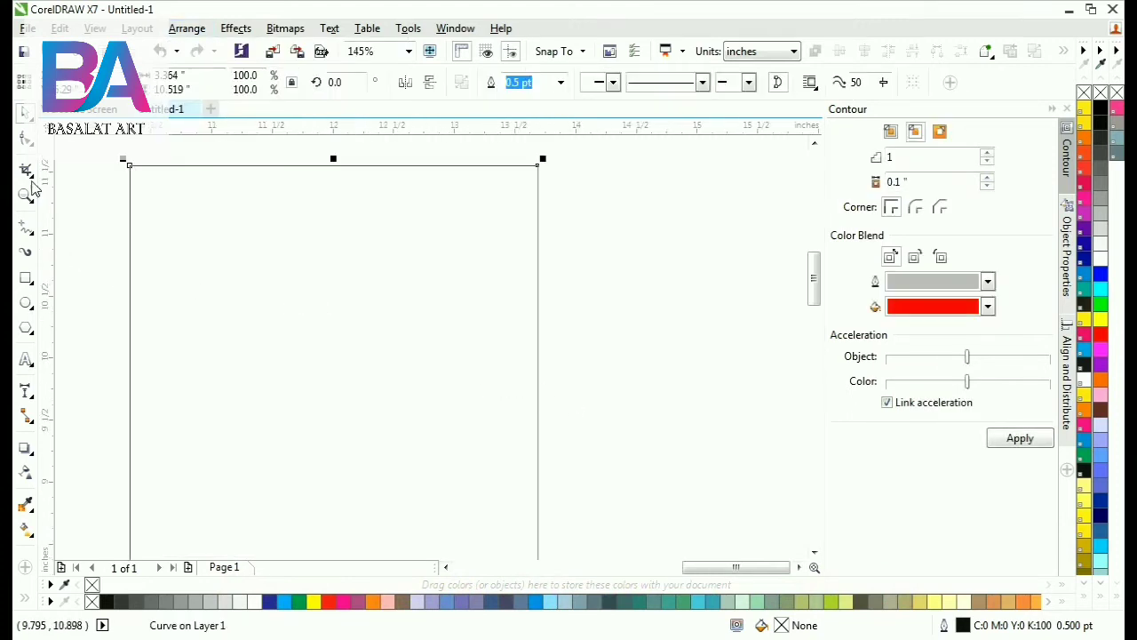
left_click(30, 233)
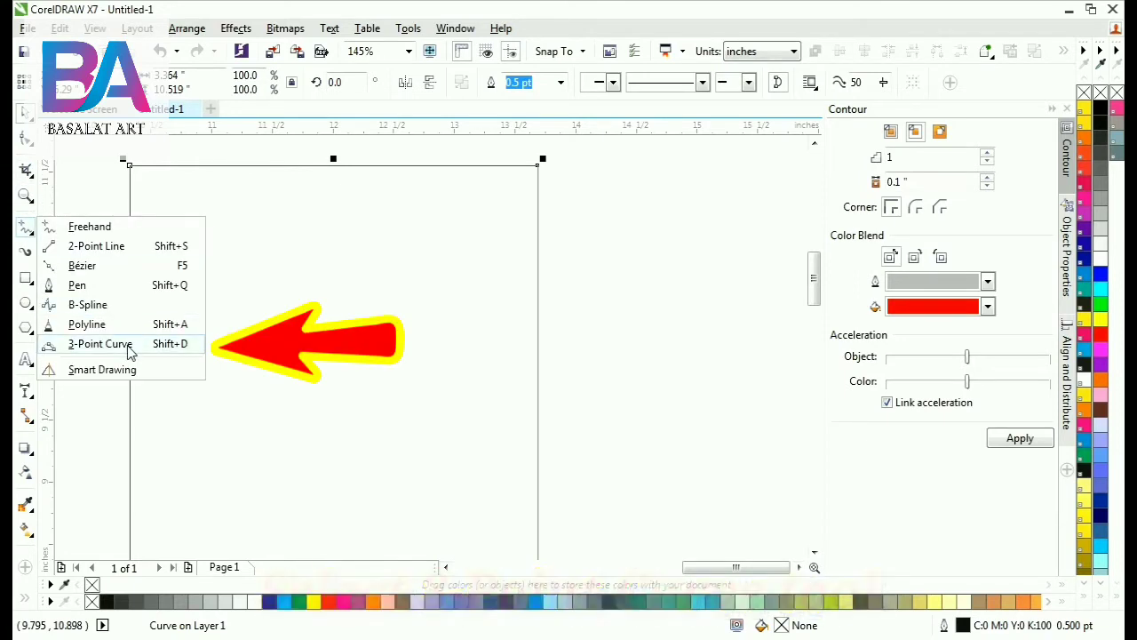
left_click(100, 344)
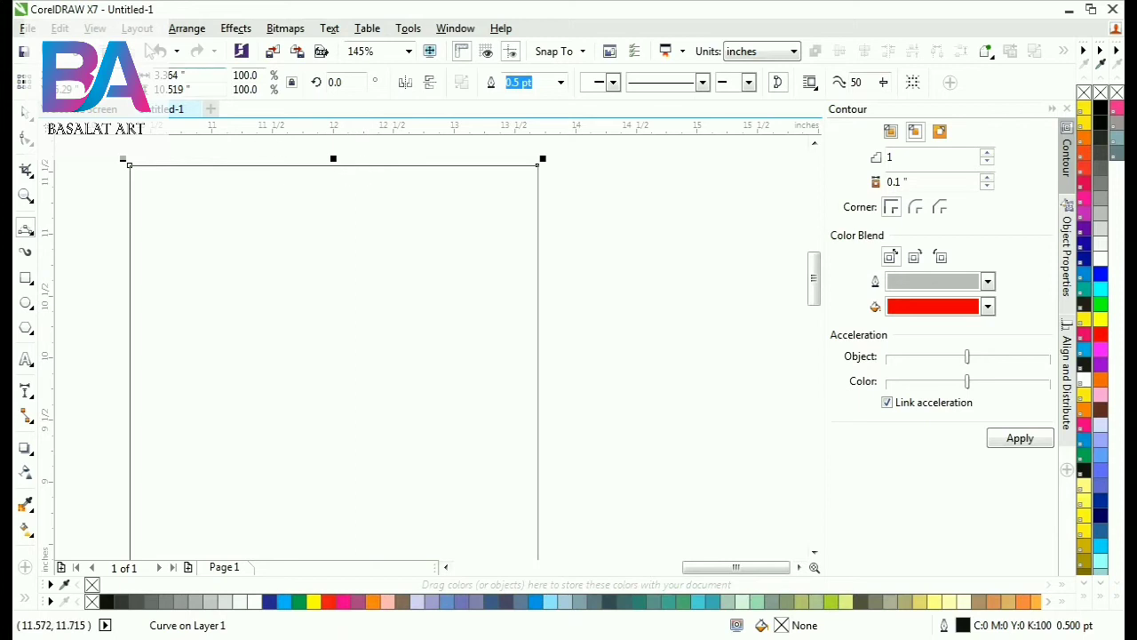
left_click(95, 28)
mouse_move(162, 447)
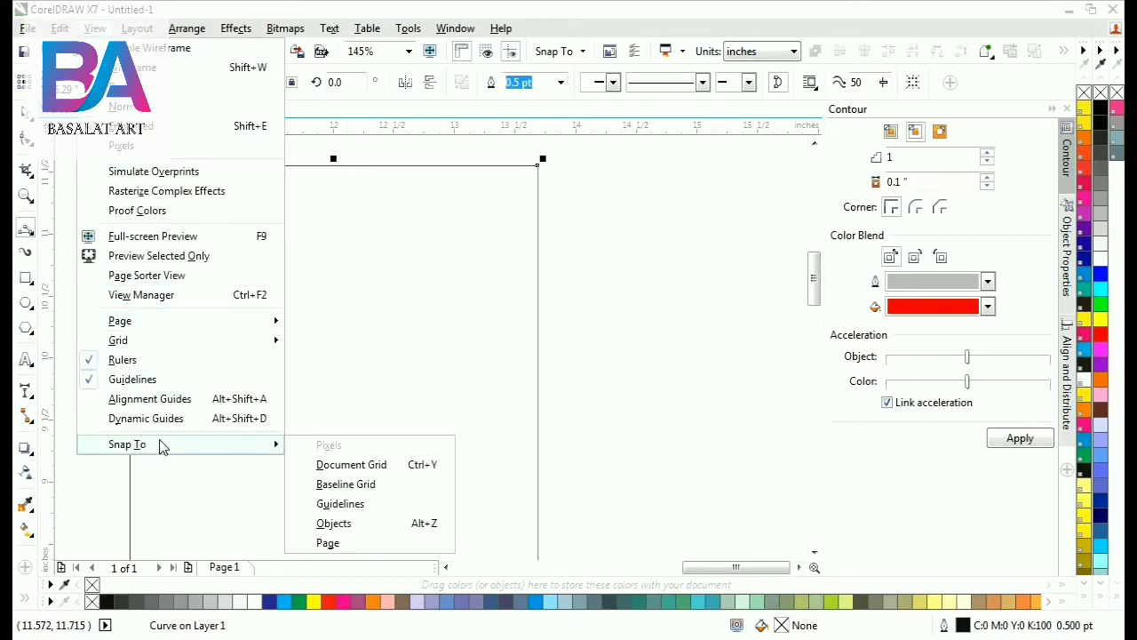
left_click(428, 524)
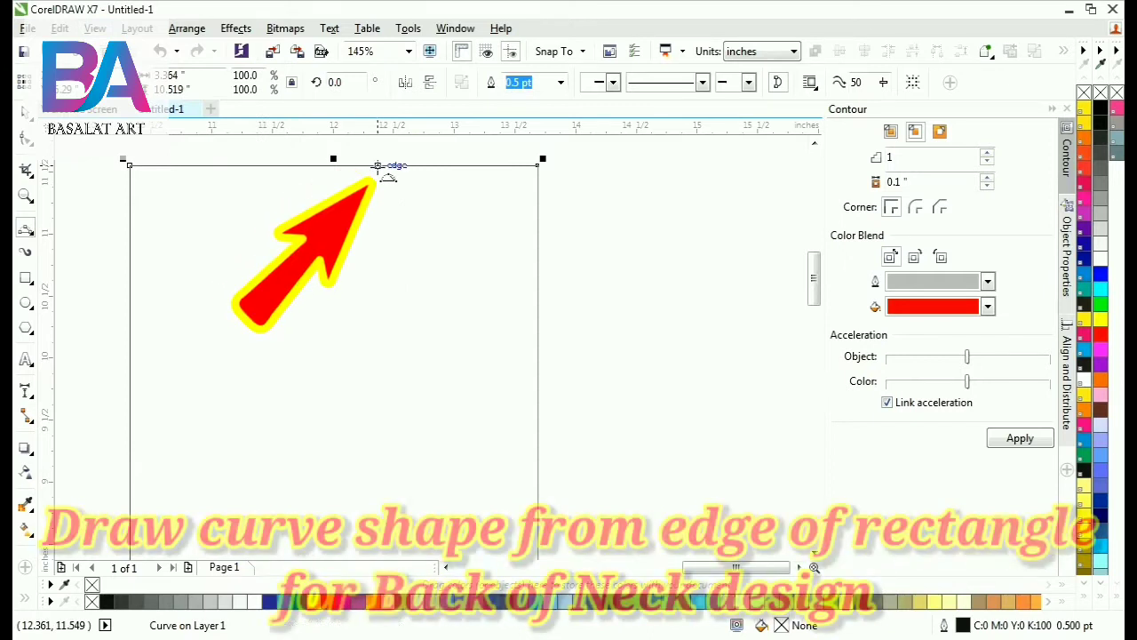
Draw the back-neck curve from the rectangle's top edge to its right edge, about 1.32 in wide and 0.33 in high.
left_click(377, 166)
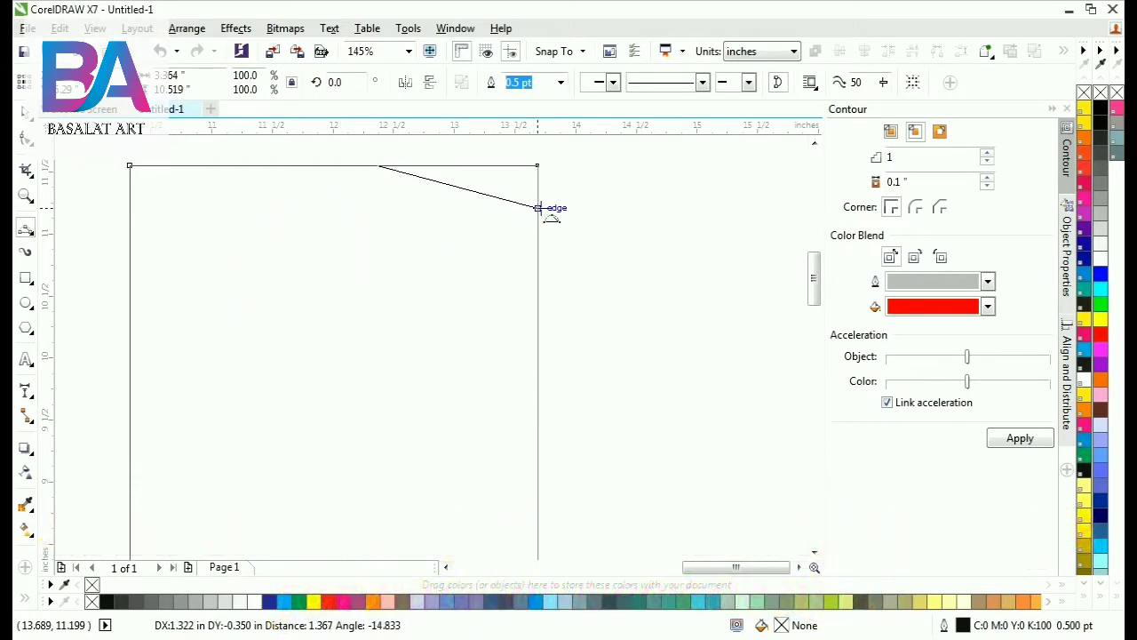
left_click_drag(538, 208, 537, 206)
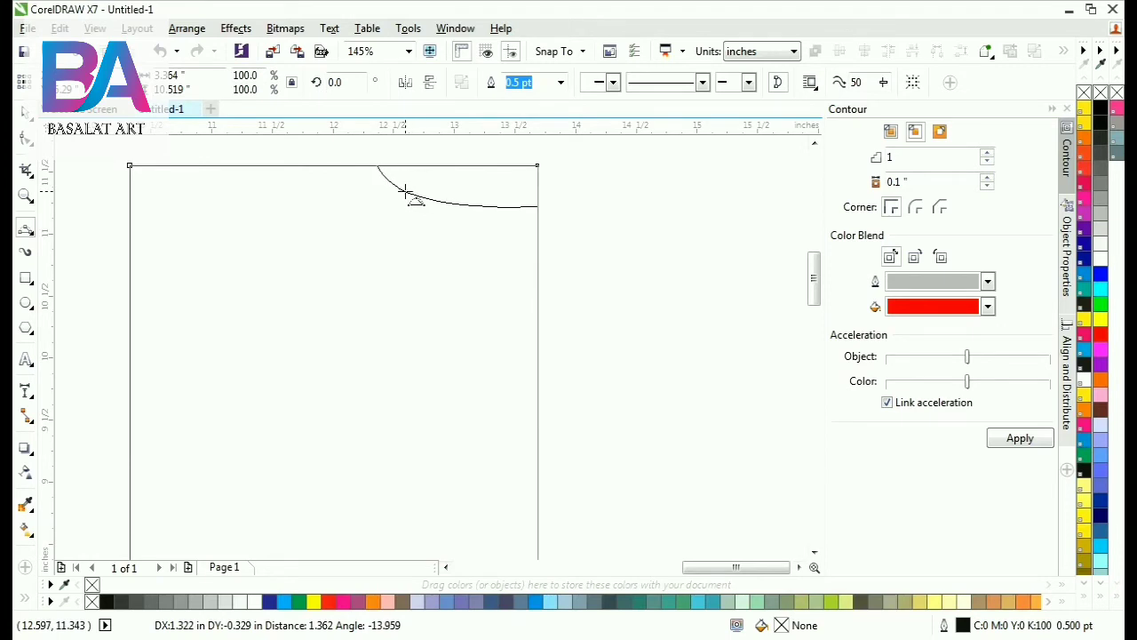
left_click(405, 191)
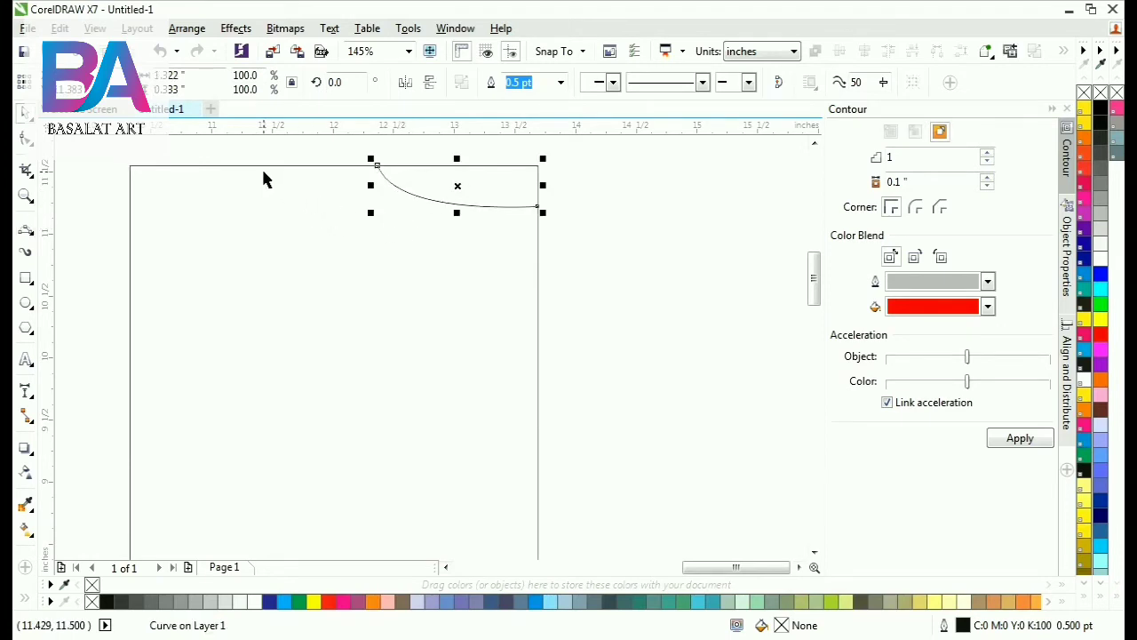
Draw the armhole curve from the rectangle's top edge to its left edge, about 0.77 in wide and 3.08 in high.
key("space")
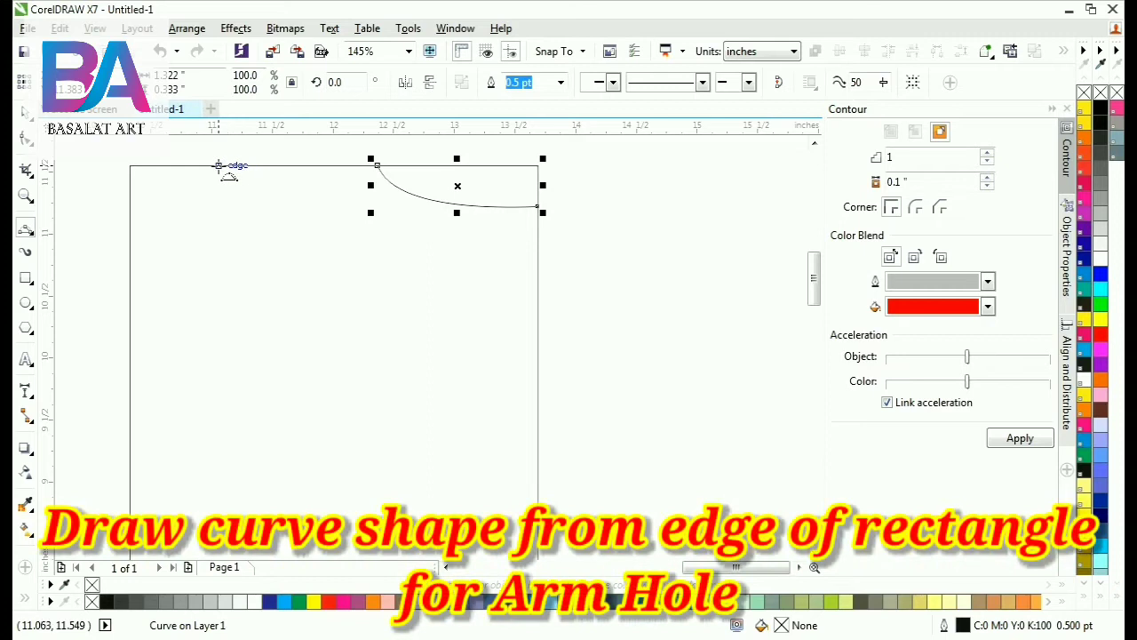
left_click_drag(218, 166, 184, 525)
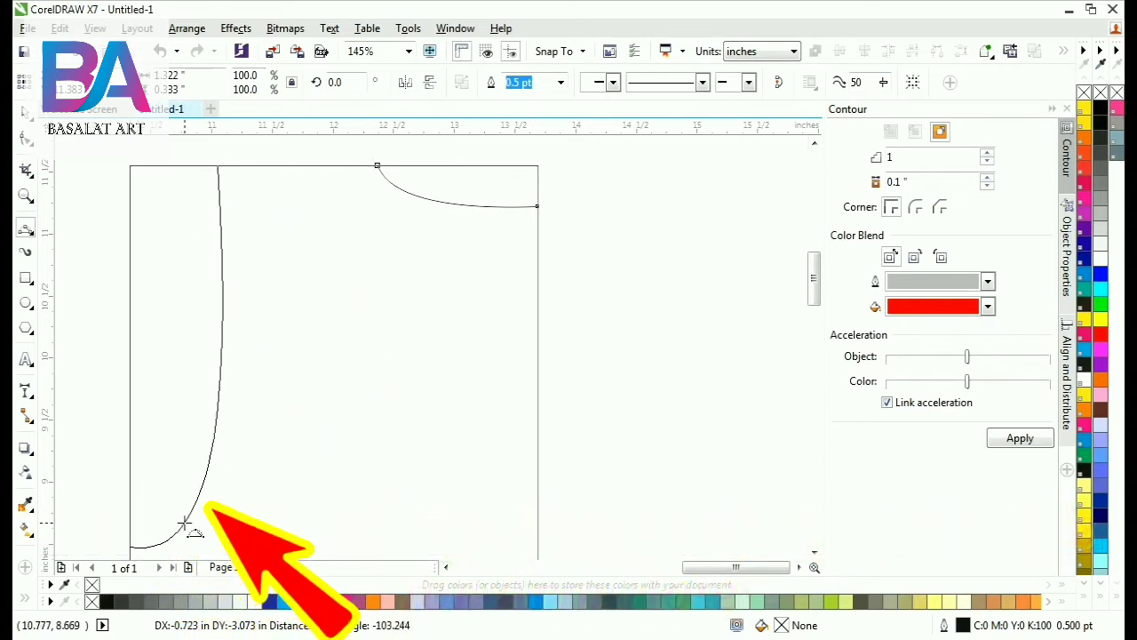
left_click(185, 523)
key("space")
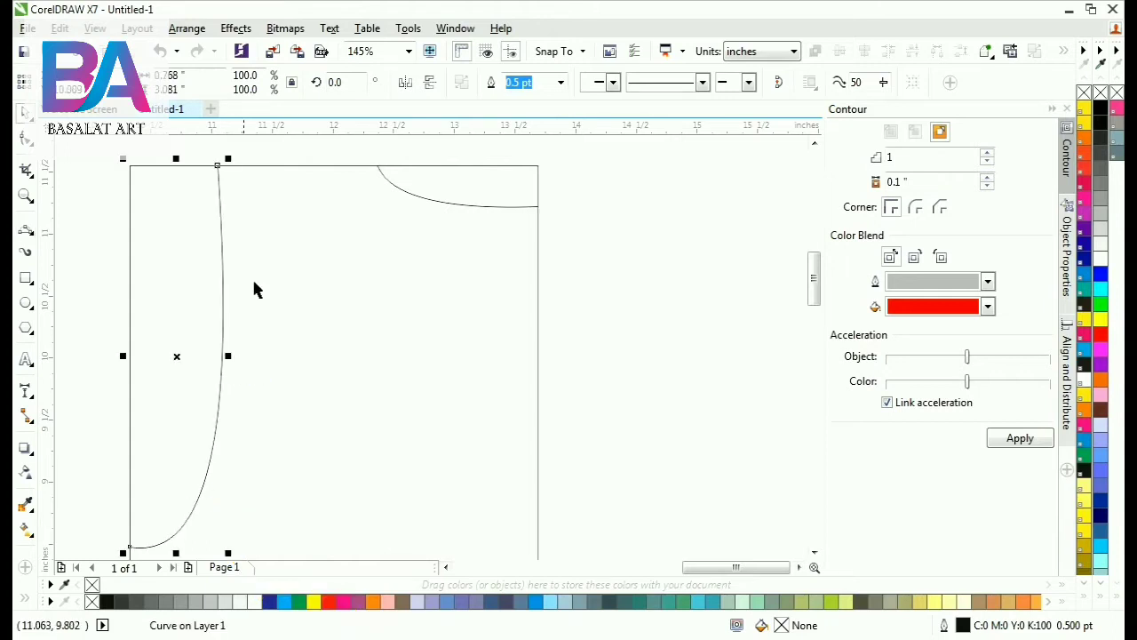
Add a node partway down the armhole curve and convert the segment above it to a straight line.
key("F10")
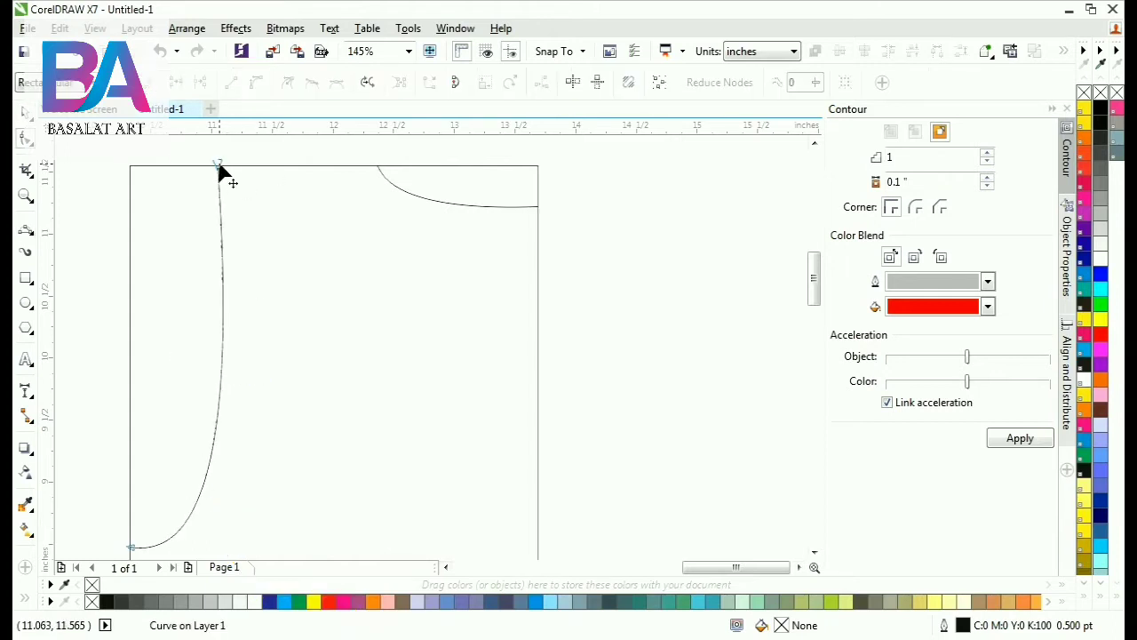
double_click(221, 393)
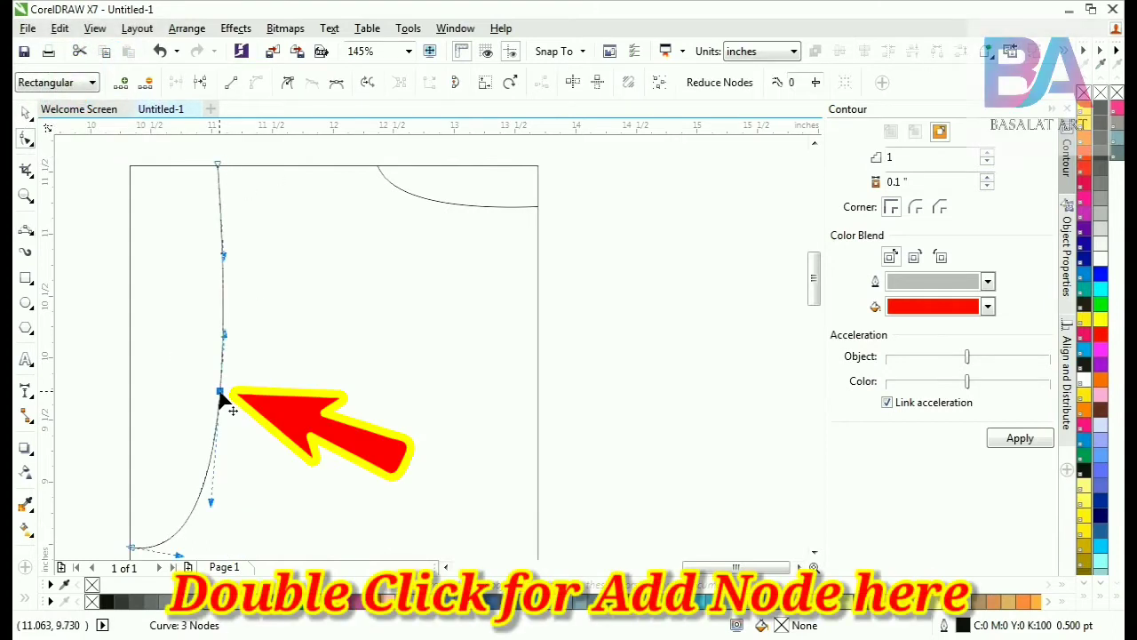
left_click(222, 295)
left_click(231, 82)
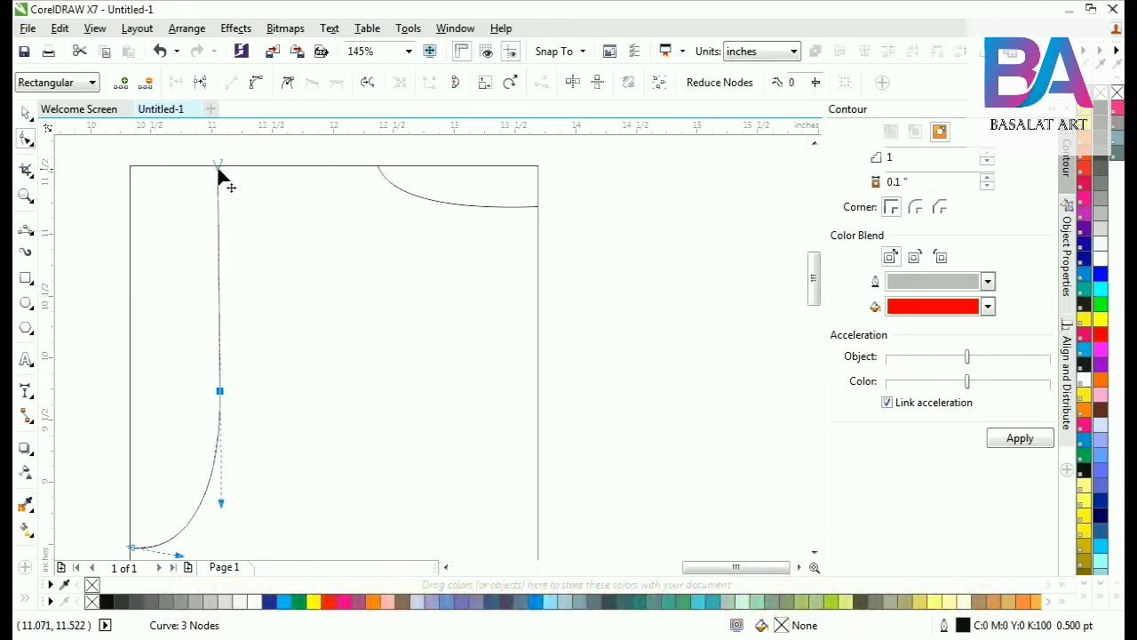
Move the armhole curve's top node straight down, a little below the rectangle's top edge.
left_click_drag(219, 171, 219, 209)
key("space")
left_click(399, 203)
Combine the back-neck curve and the armhole curve into one object.
scroll(401, 204, "down", 1)
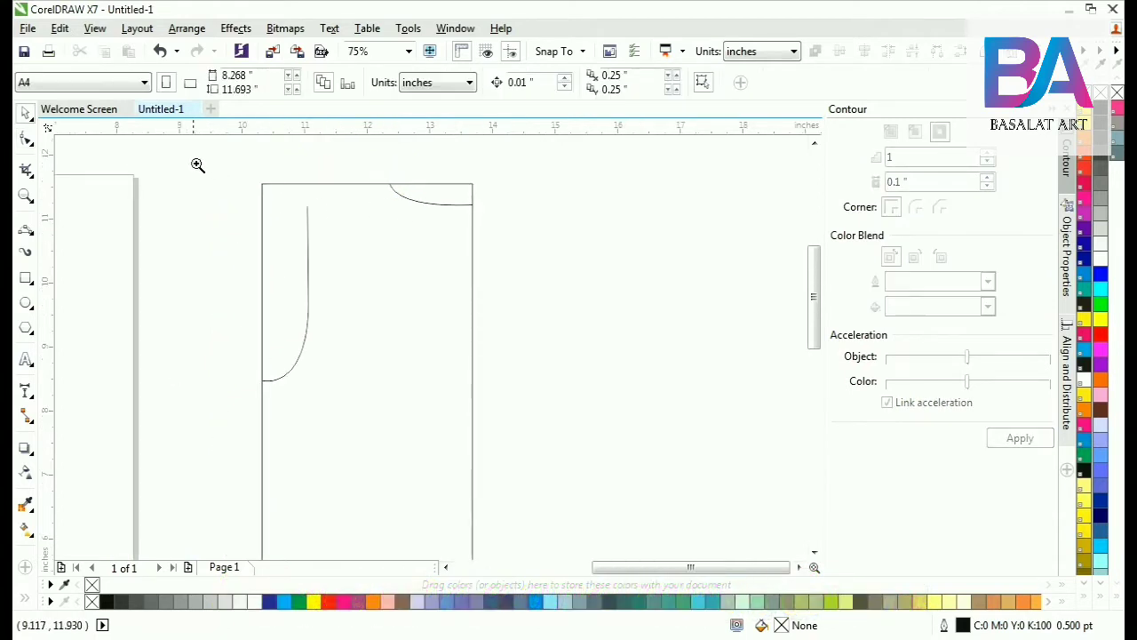
left_click_drag(197, 165, 615, 420)
left_click(407, 182)
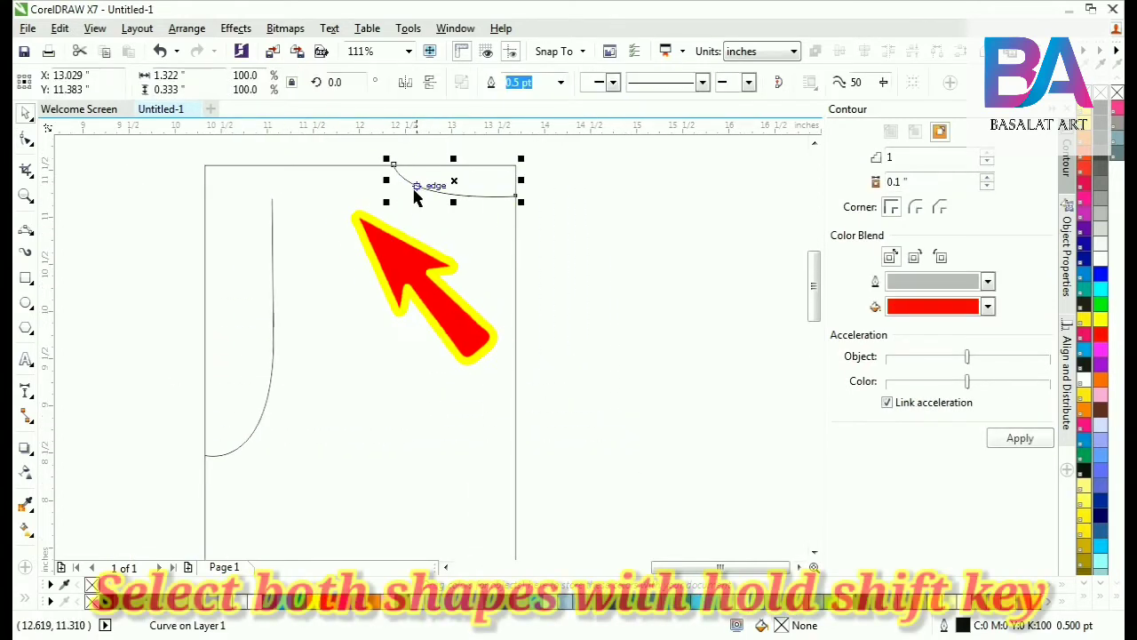
left_click(271, 214, "shift")
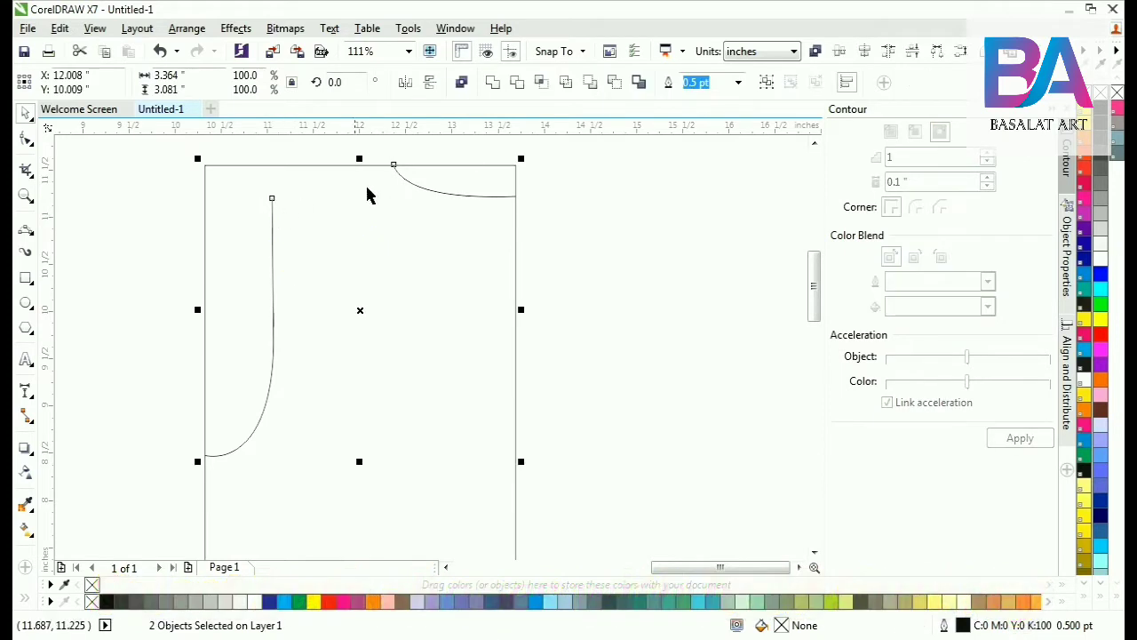
left_click(462, 85)
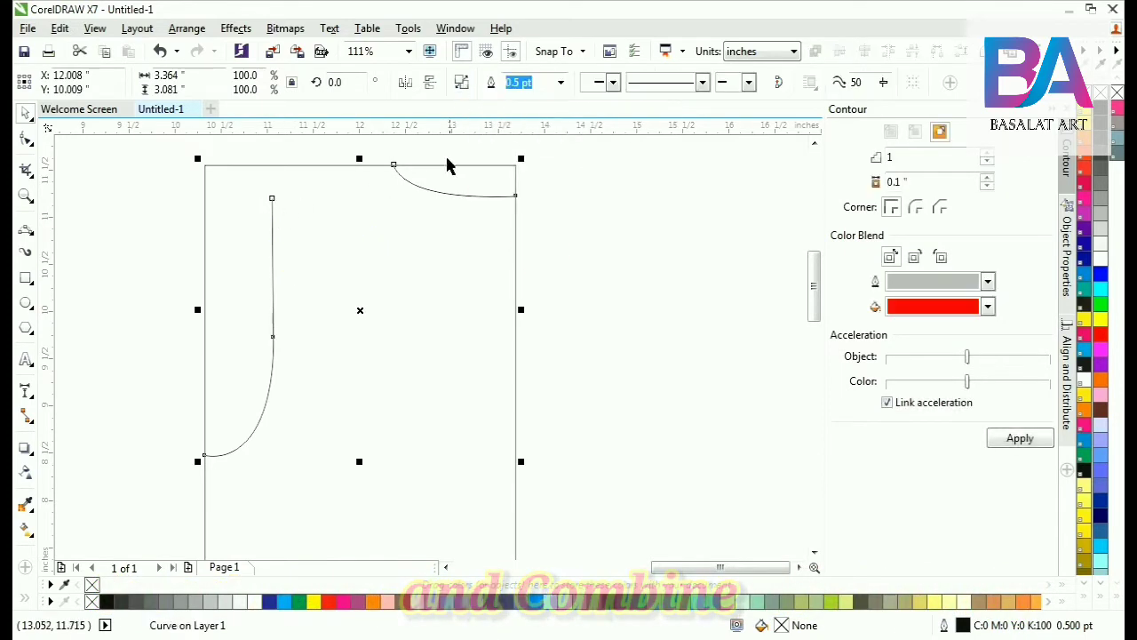
Join the armhole's top node to the neck curve's outer node with a 2-Point Line as the shoulder.
left_click(29, 239)
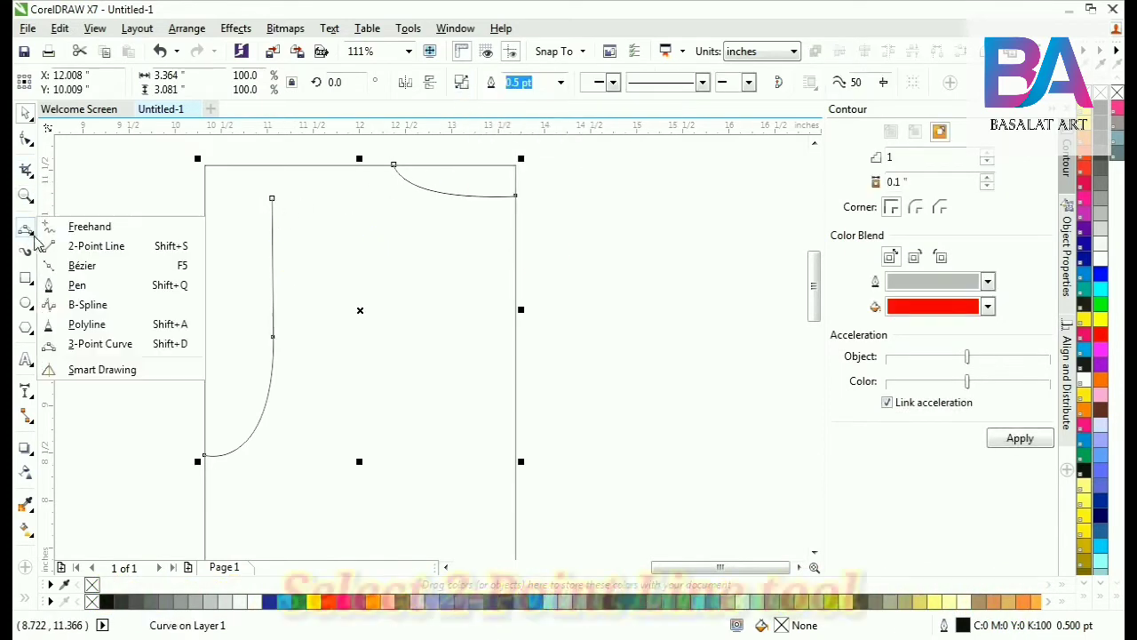
left_click(67, 241)
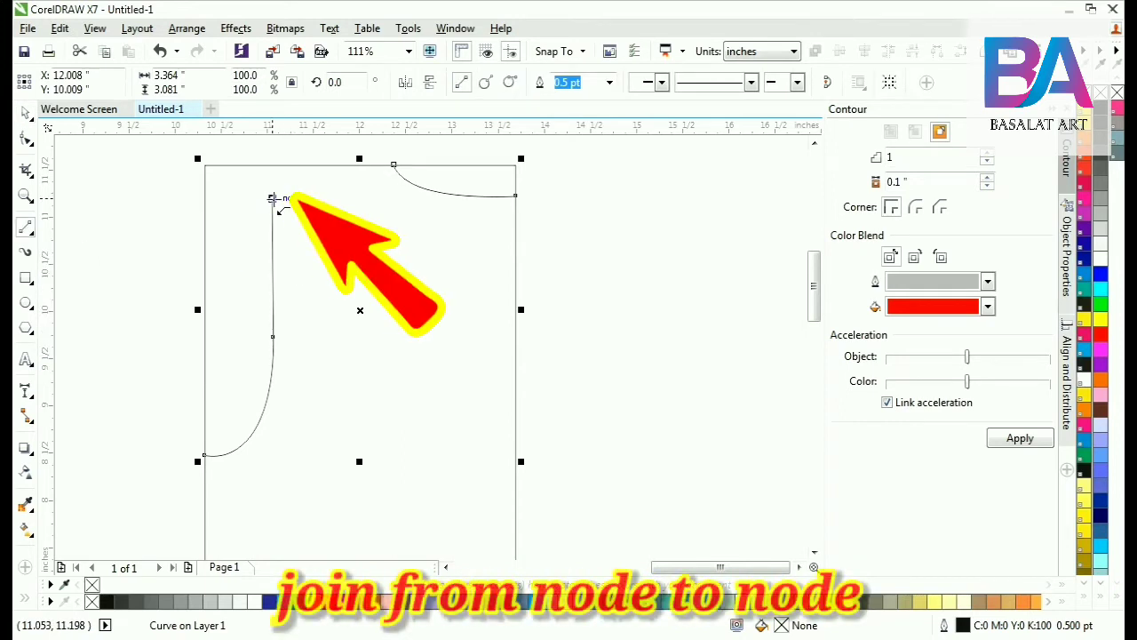
left_click_drag(272, 197, 393, 165)
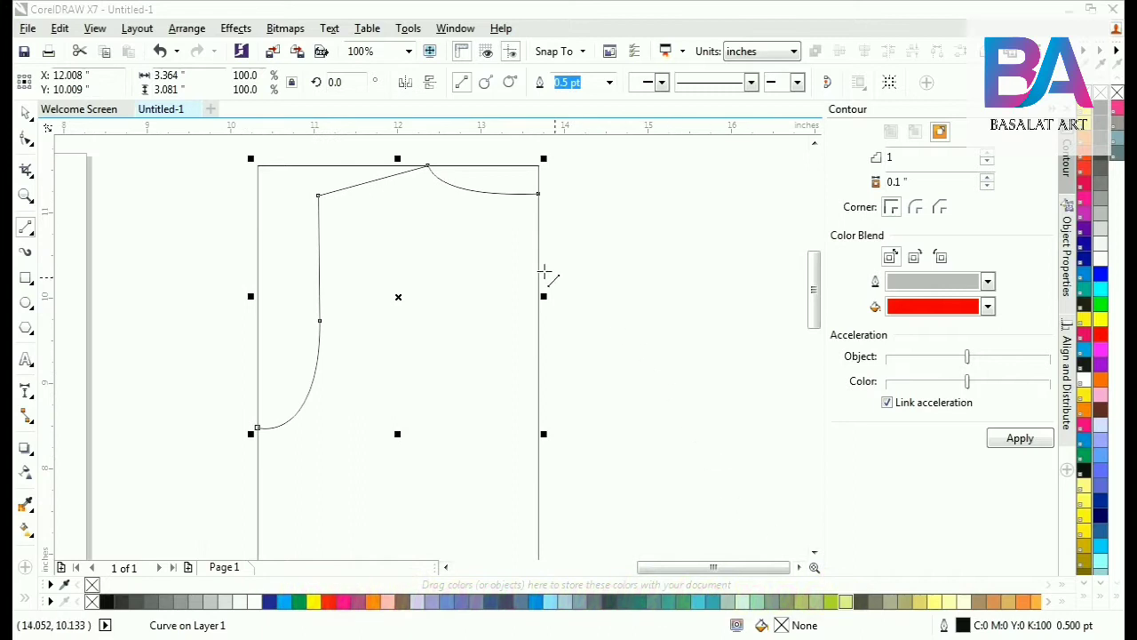
key("space")
left_click(580, 220)
Close the pattern outline with a Polyline from the armhole's lower node through both bottom corners of the rectangle to the back neck's centre node.
key("F3")
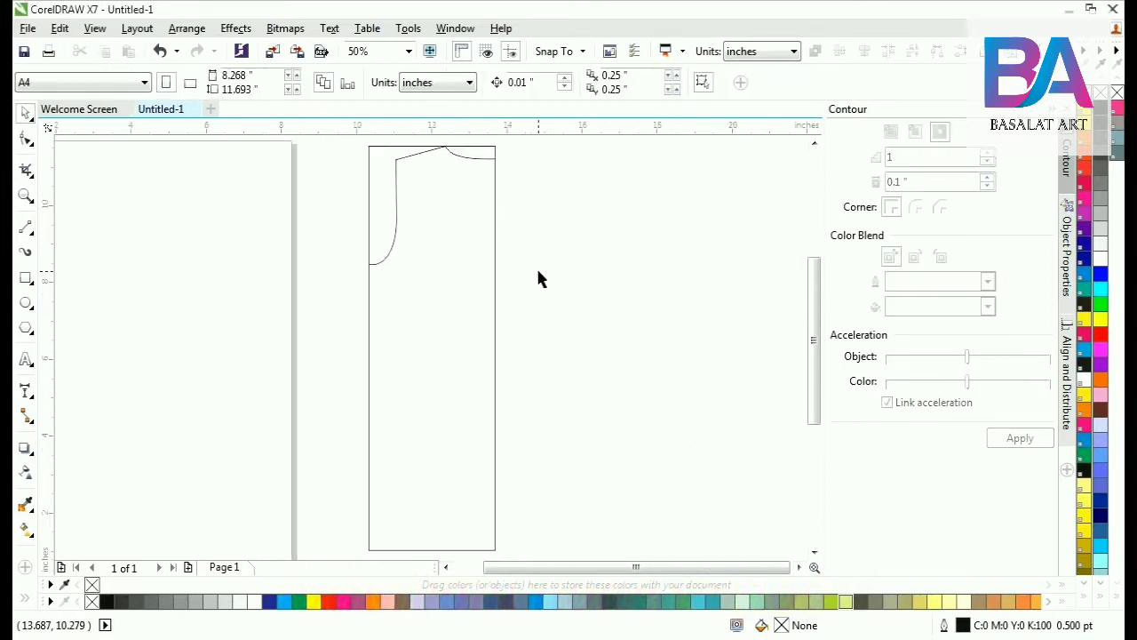
left_click_drag(574, 269, 546, 330)
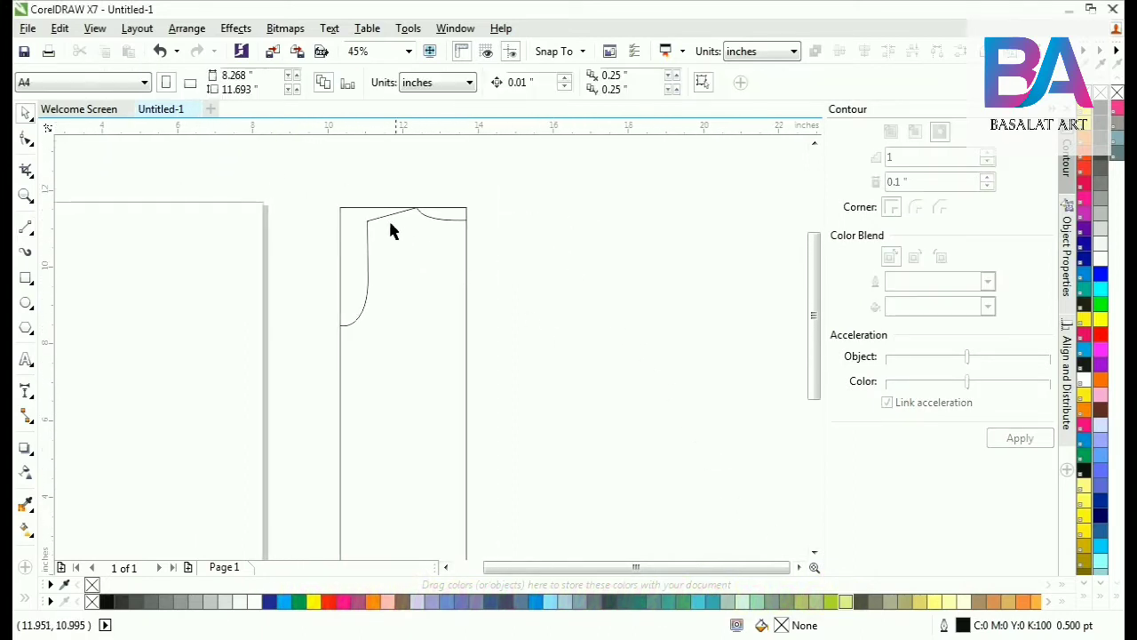
key("F4")
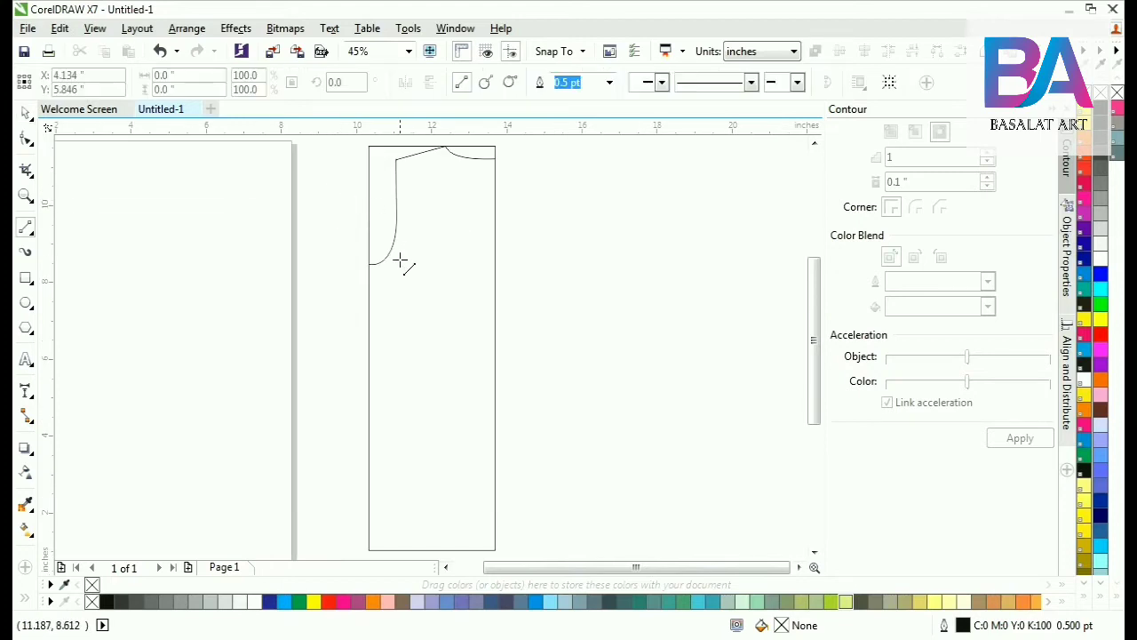
left_click(389, 251)
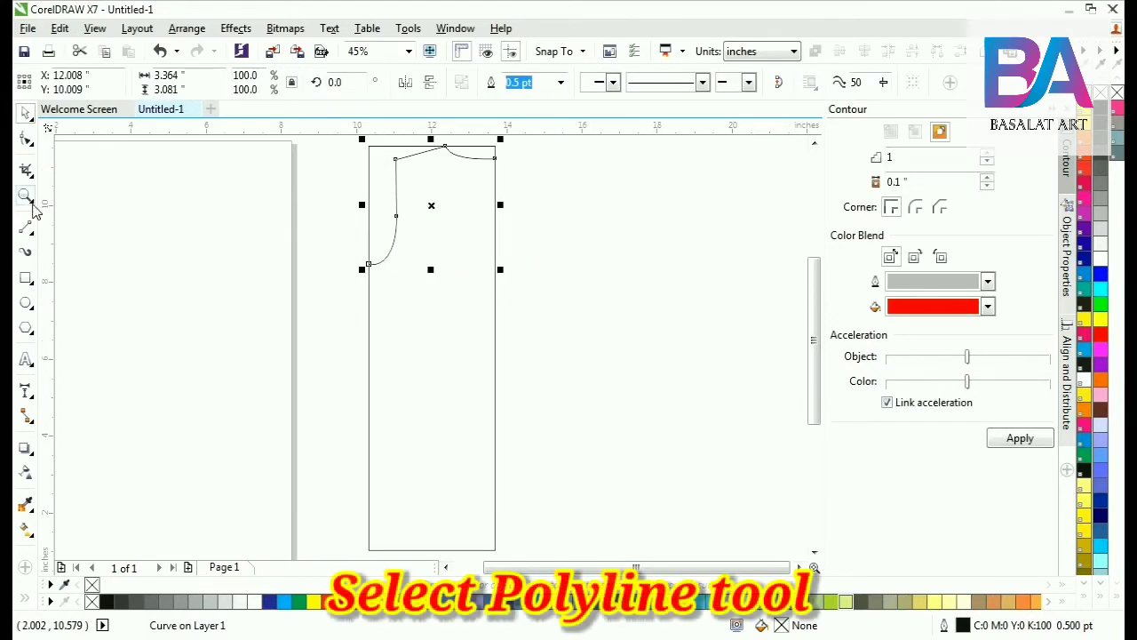
left_click(31, 238)
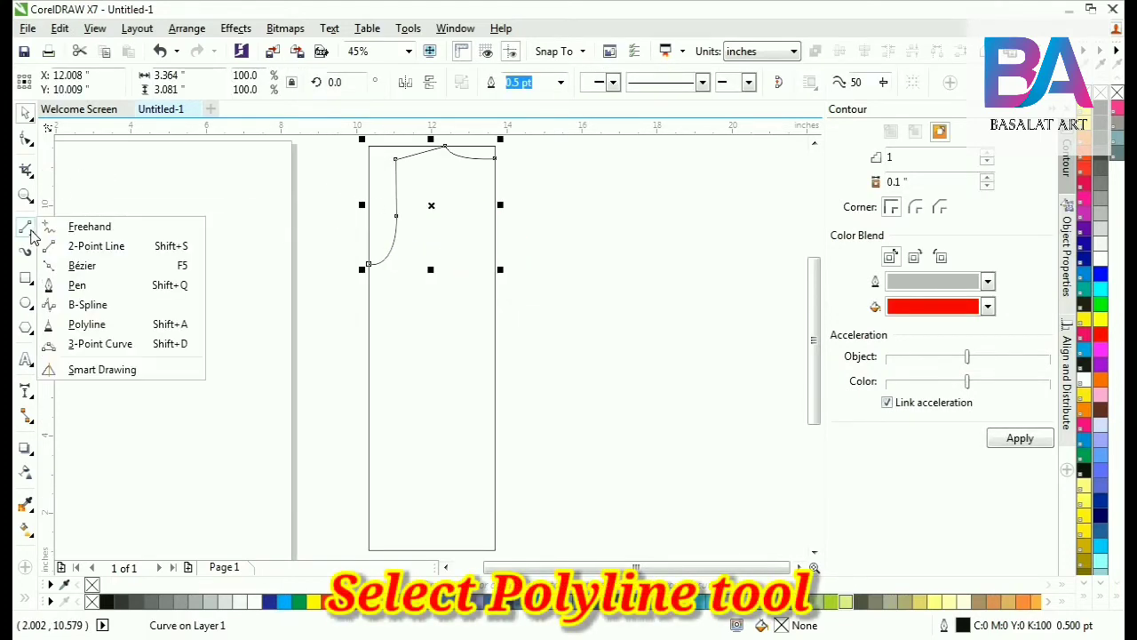
left_click(125, 323)
left_click(366, 264)
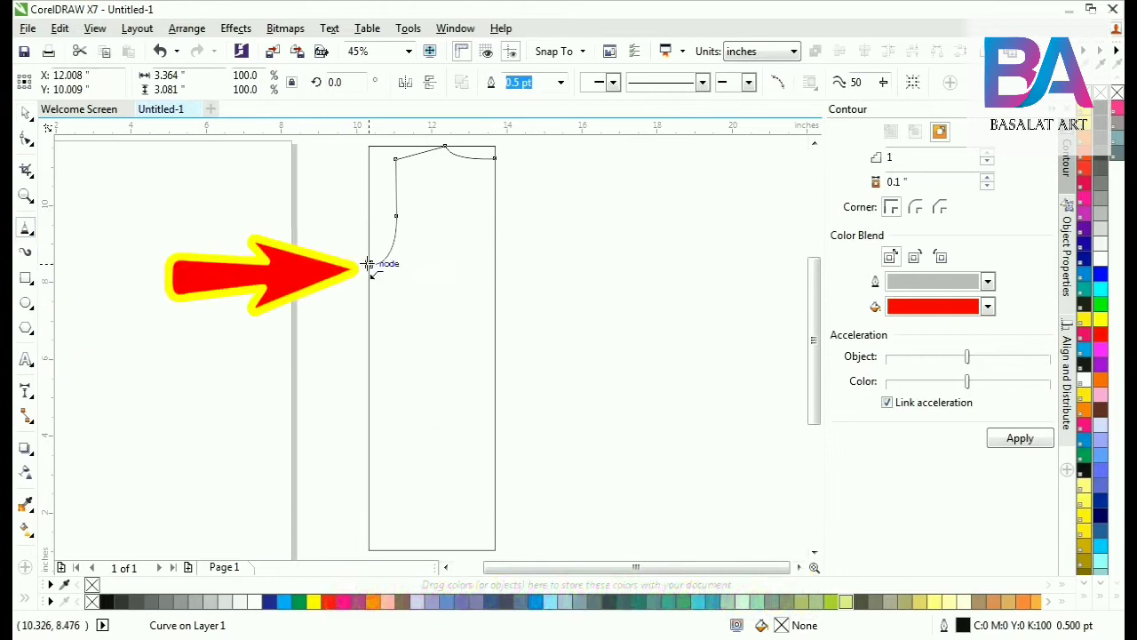
left_click(369, 496)
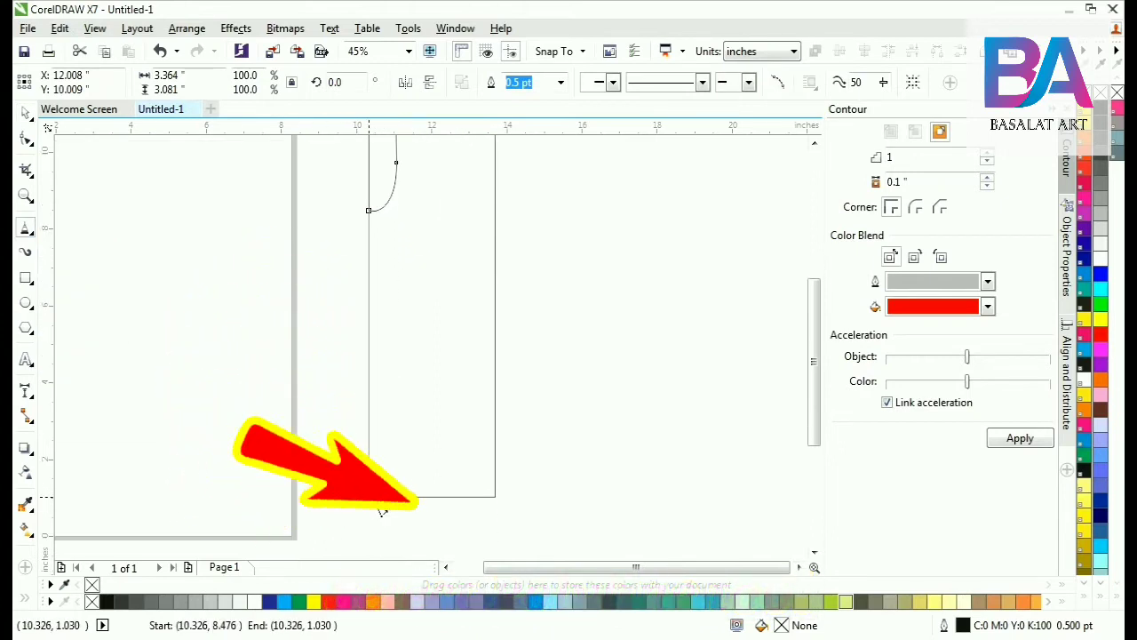
left_click(495, 496)
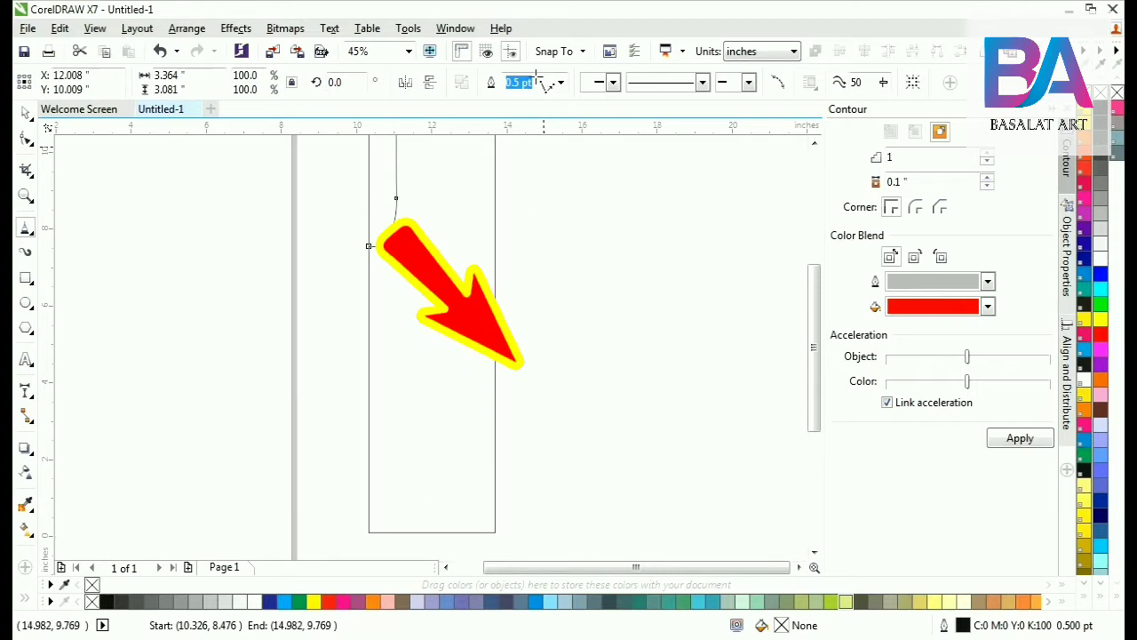
left_click(497, 195)
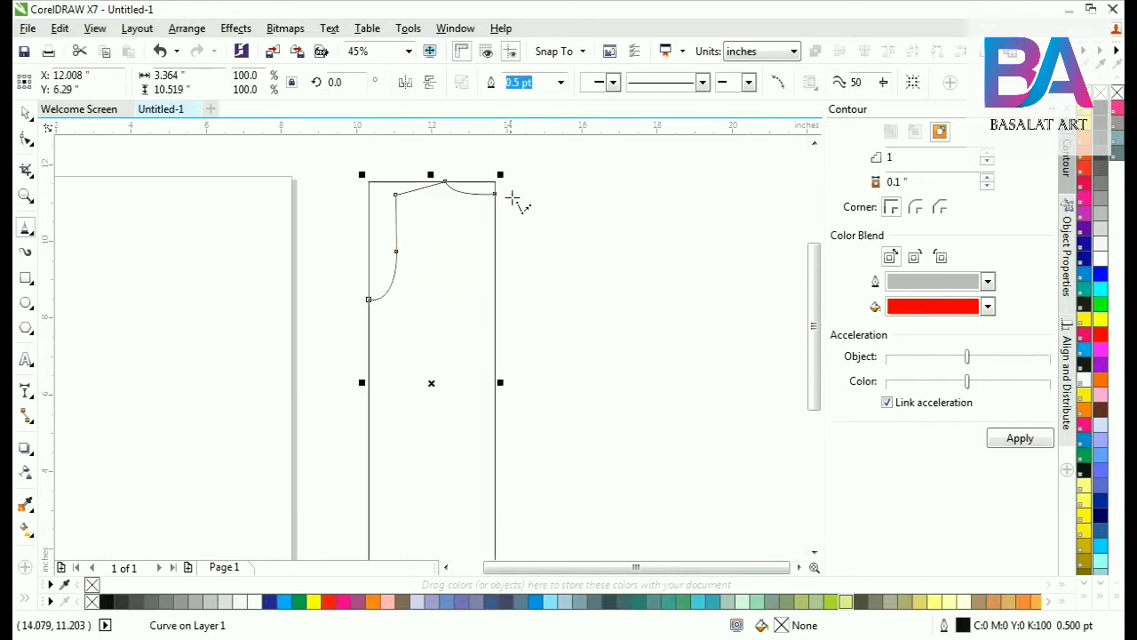
Move the original rectangle off the pattern outline and remove it, keeping only the closed pattern piece.
key("space")
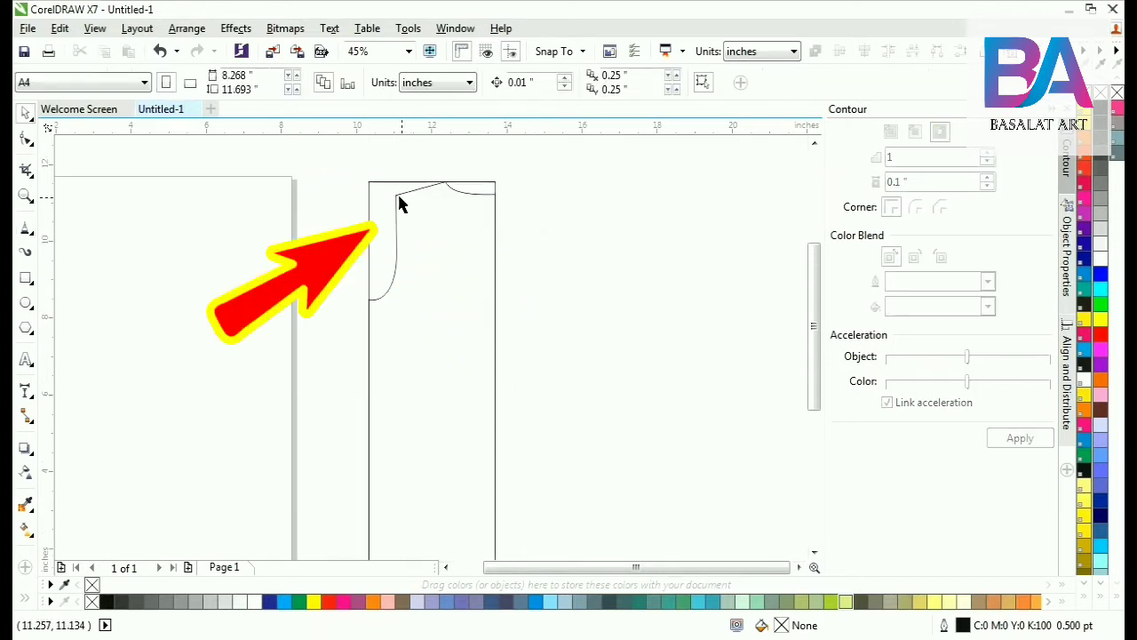
left_click_drag(376, 193, 576, 203)
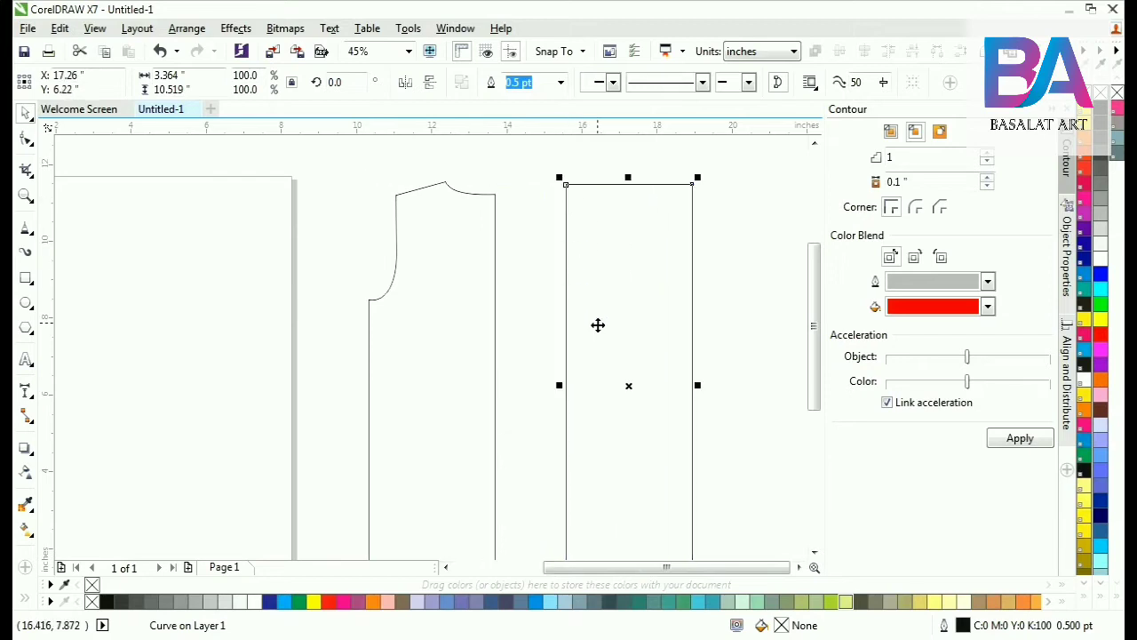
key("ctrl+z")
Draw the front neck with a 3-Point Curve from the shoulder's neck node to the centre line, about 1.32 in wide and 2.35 in deep.
scroll(413, 221, "down", 2)
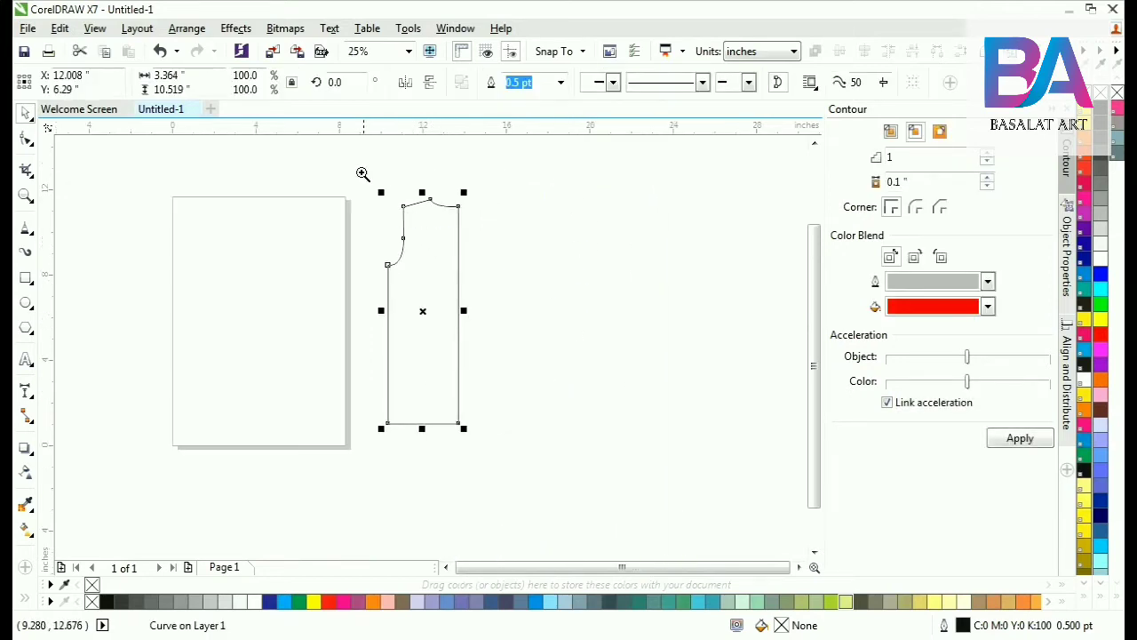
left_click_drag(530, 356, 618, 461)
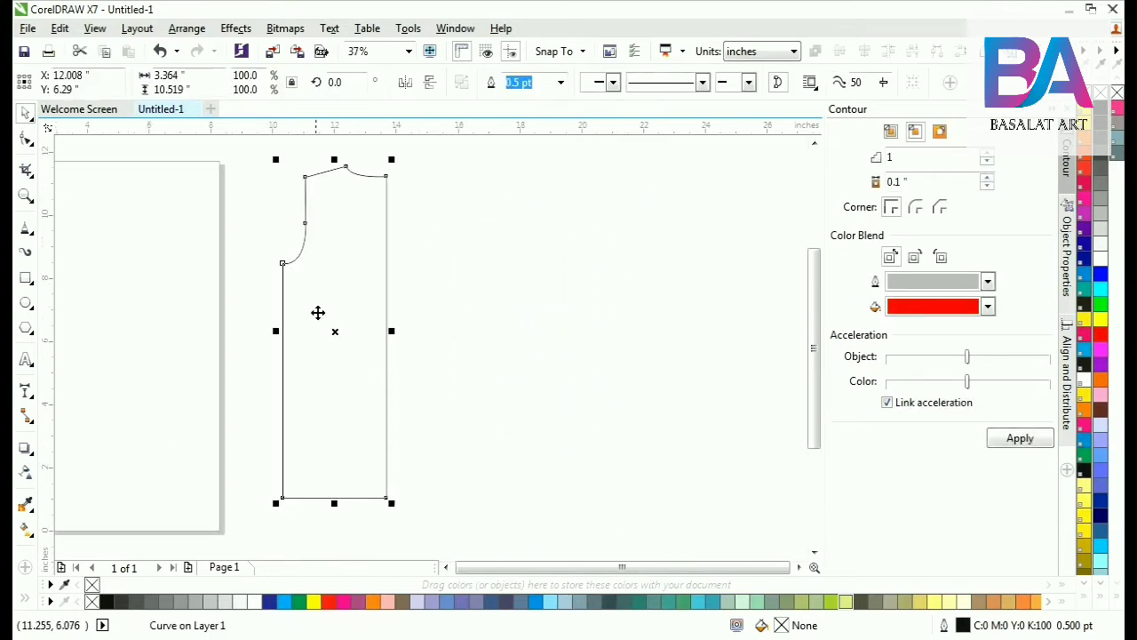
left_click_drag(450, 291, 554, 402)
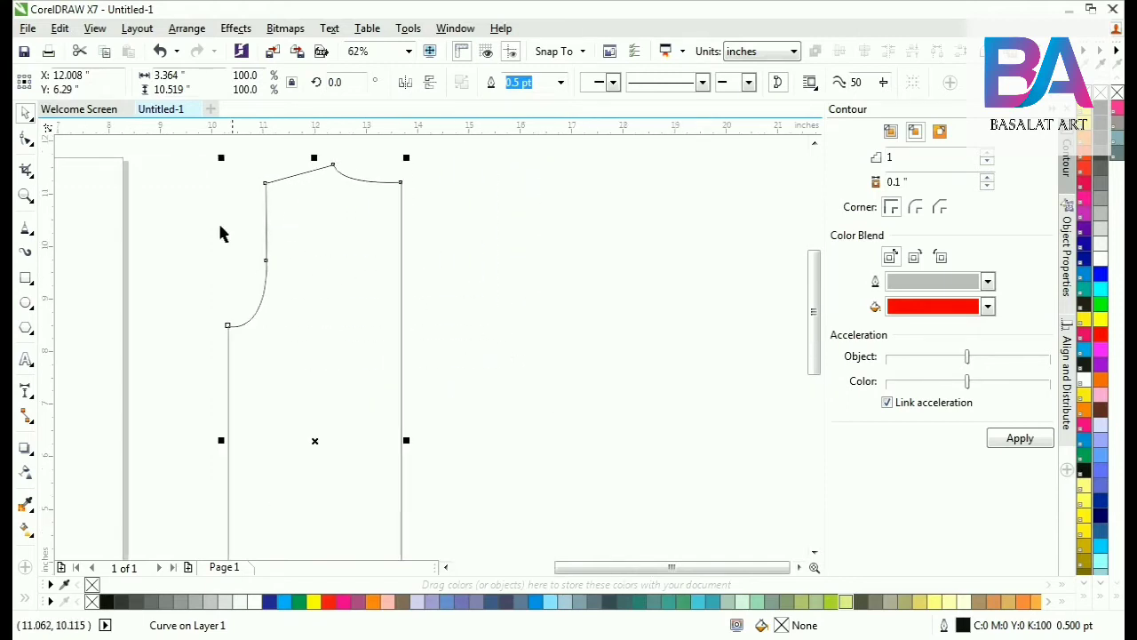
left_click(24, 229)
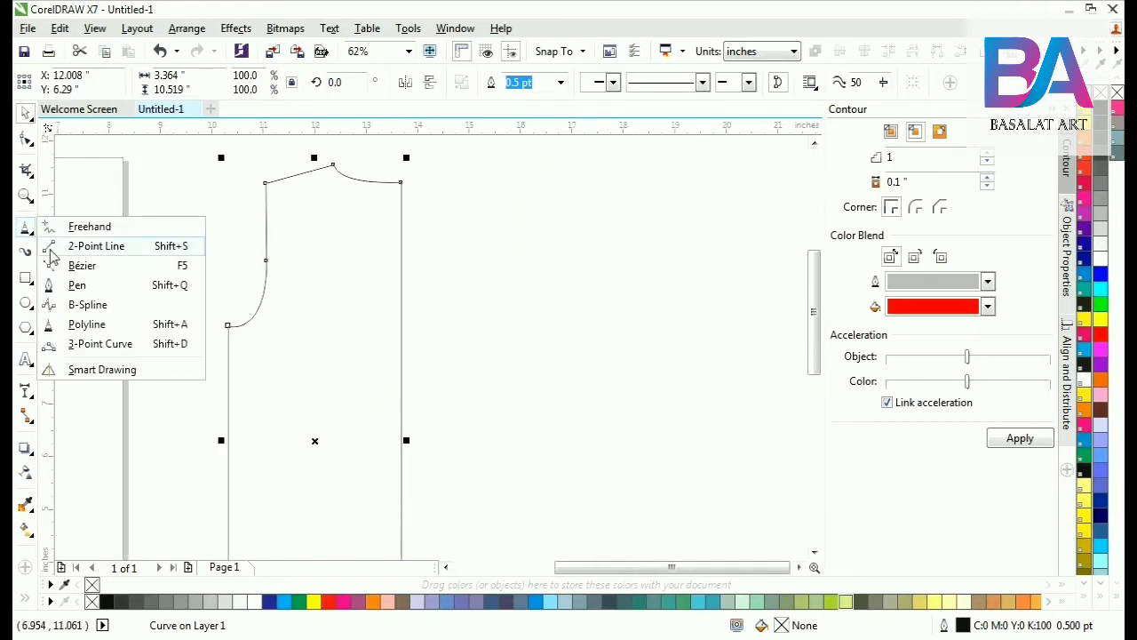
left_click(110, 344)
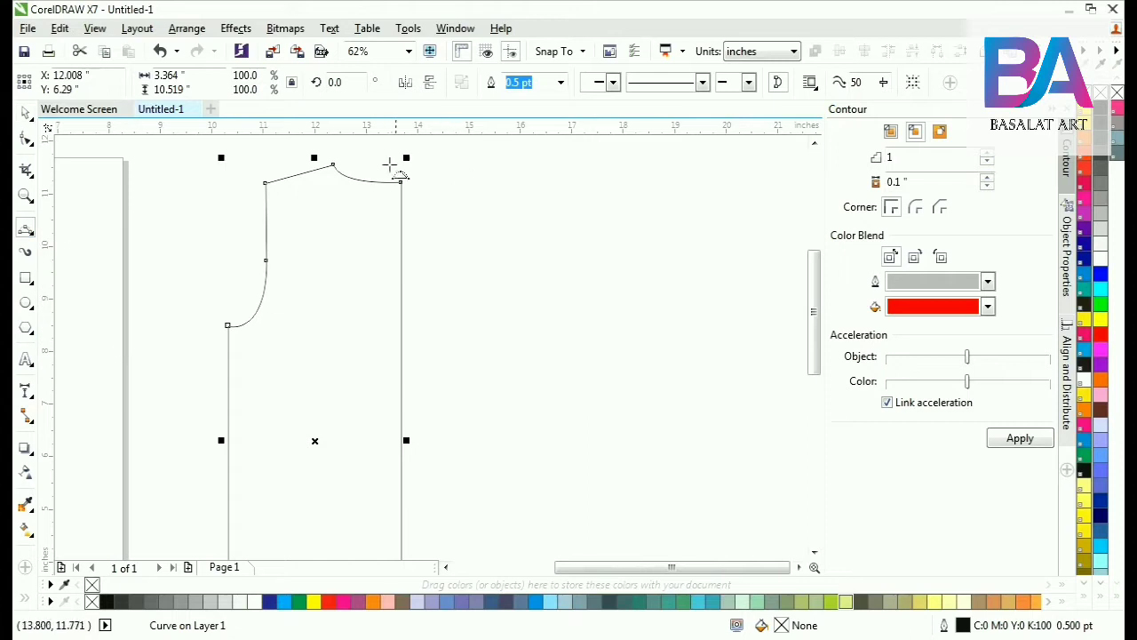
left_click_drag(334, 164, 401, 287)
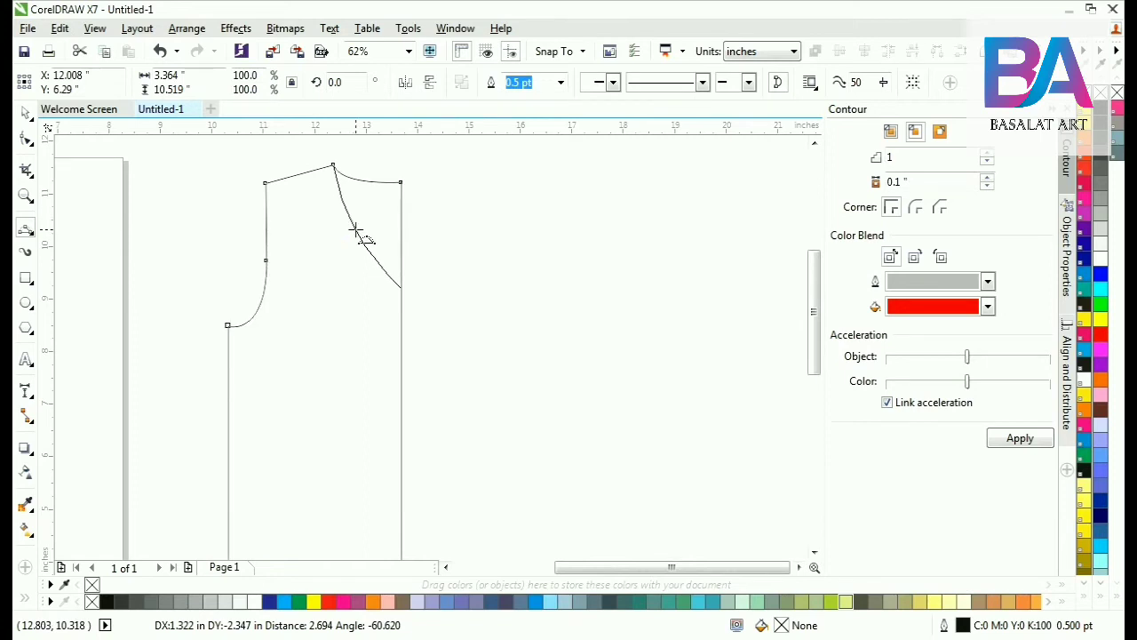
left_click(353, 232)
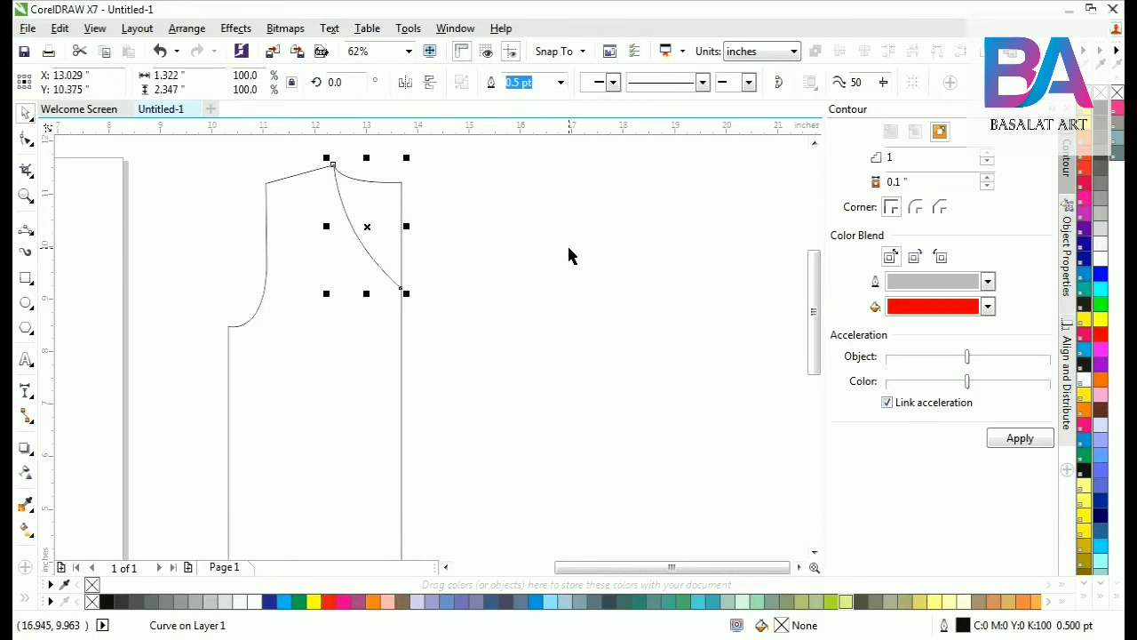
Close the front-neck curve with a Polyline looping outside the pattern piece from its shoulder node to its centre-line node.
left_click(26, 233)
left_click(106, 324)
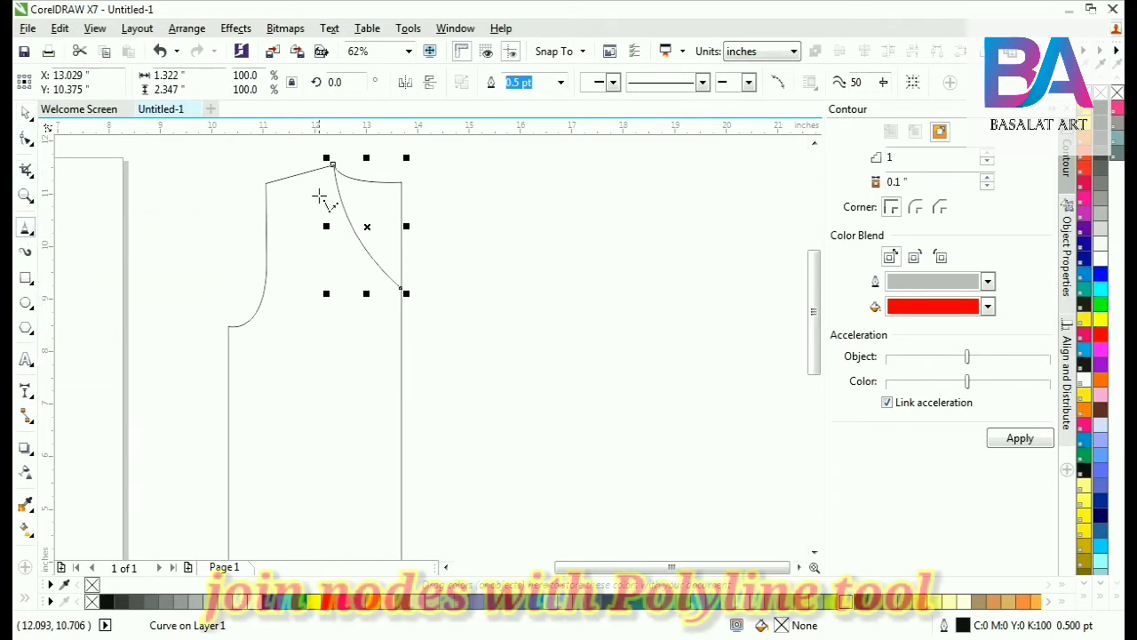
left_click(333, 163)
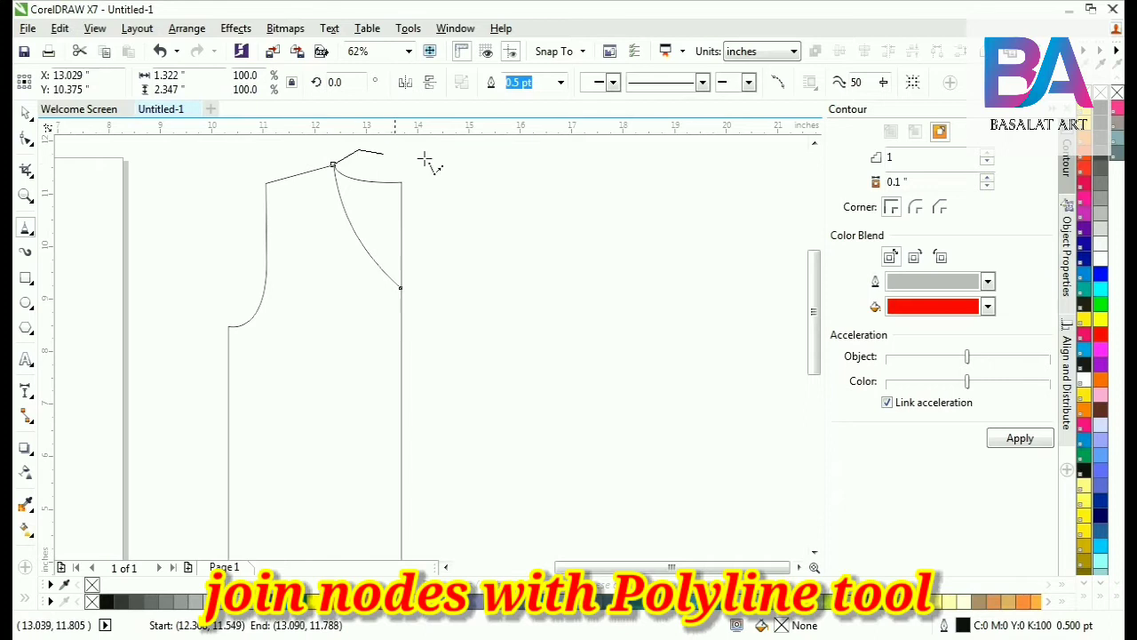
left_click(506, 166)
left_click(401, 288)
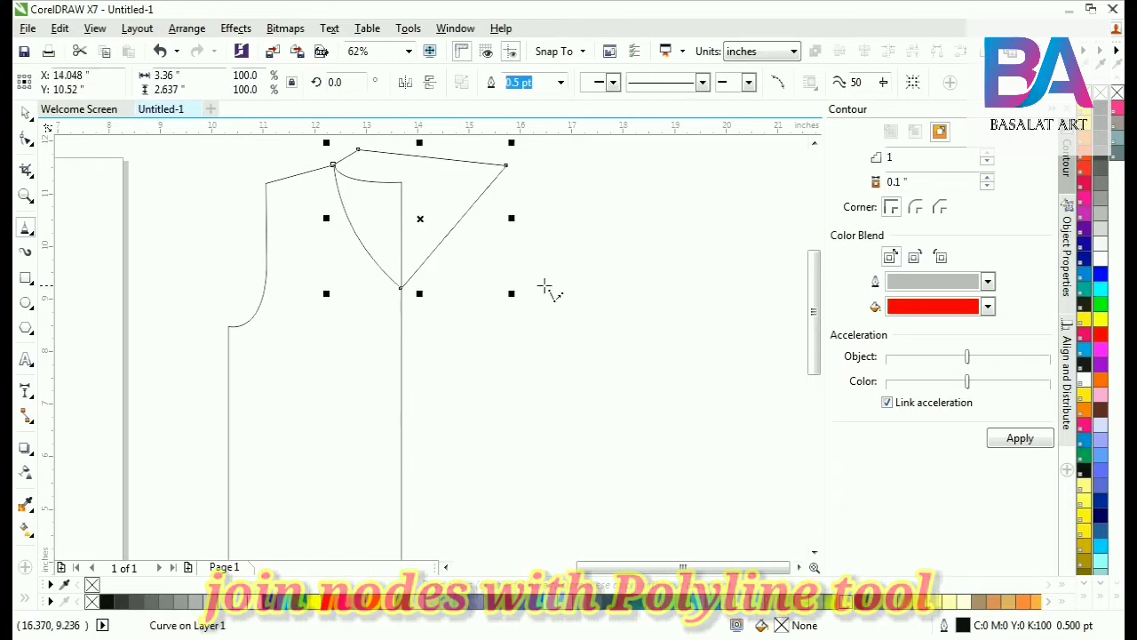
Intersect the body piece with the closed front-neck shape to create a separate neck piece.
key("space")
left_click(578, 286)
left_click(337, 368)
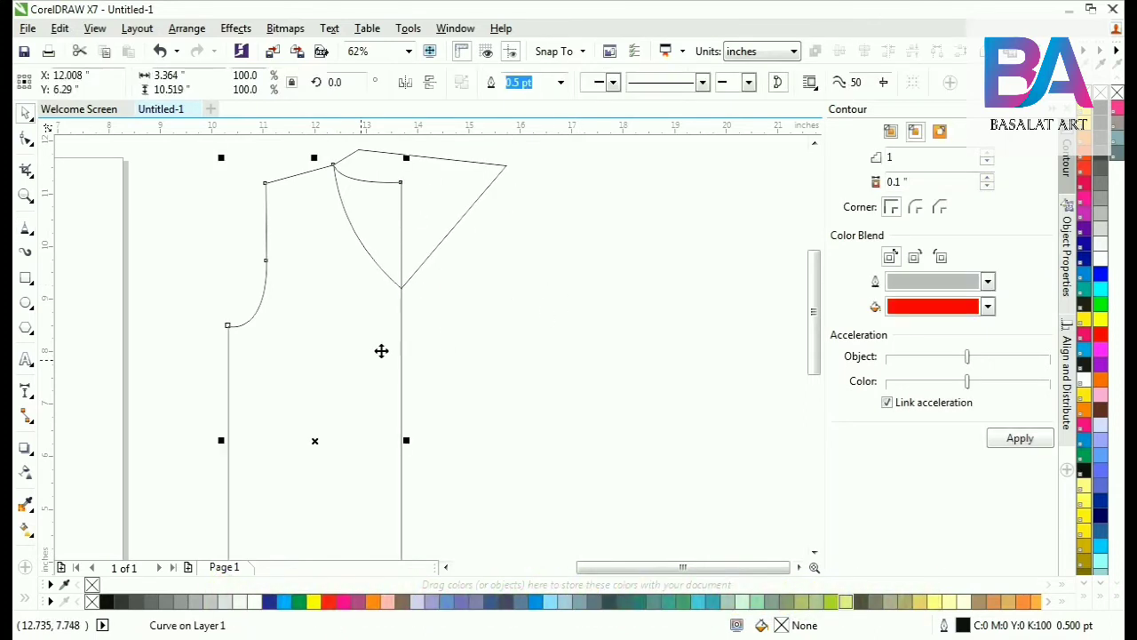
left_click(469, 181, "shift")
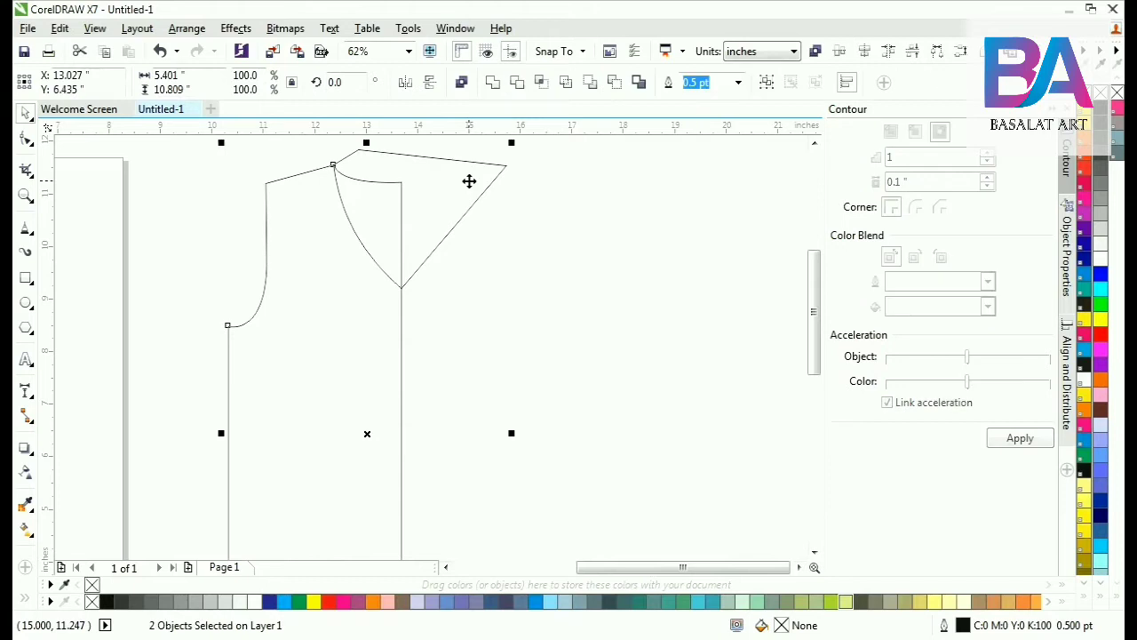
left_click(542, 82)
left_click(495, 271)
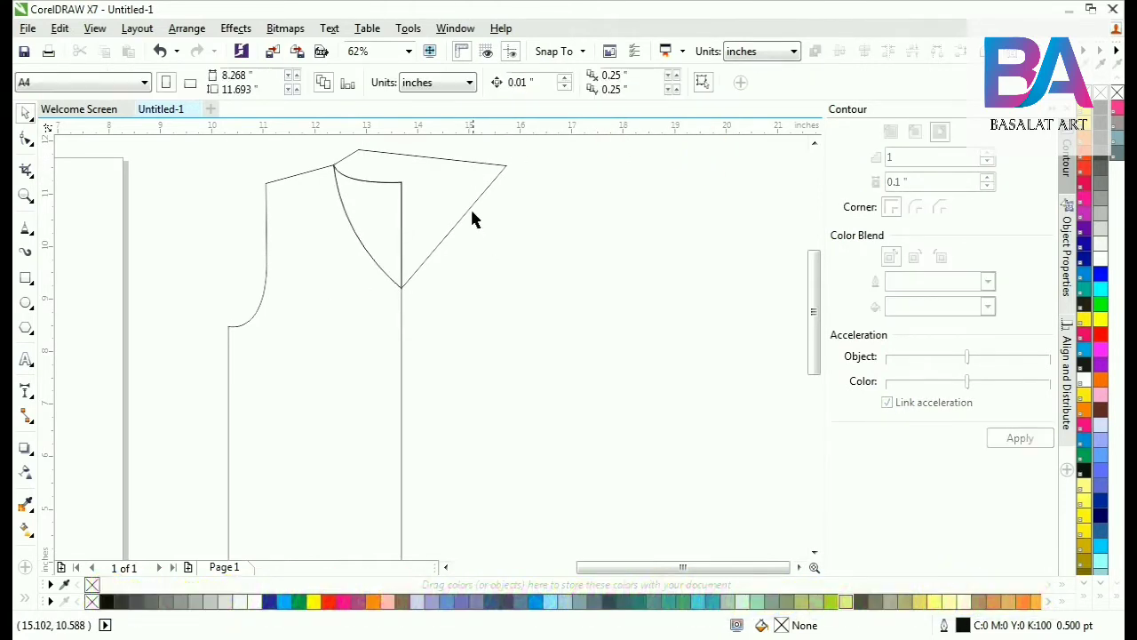
Delete the closed front-neck helper shape that extends outside the body piece.
left_click(470, 205)
left_click(59, 28)
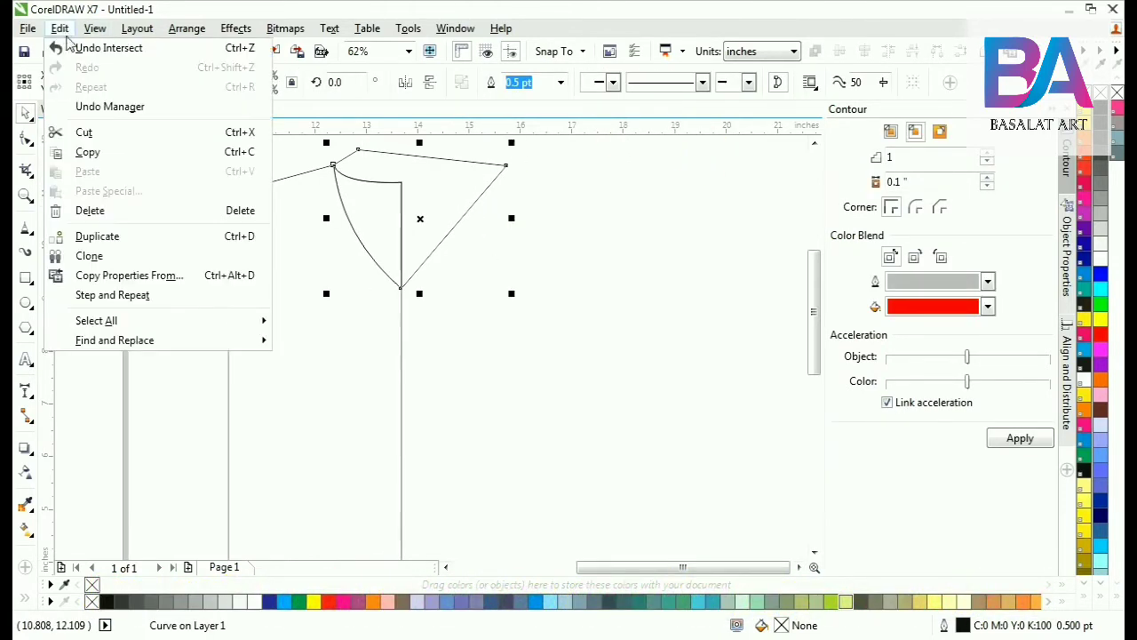
left_click(93, 209)
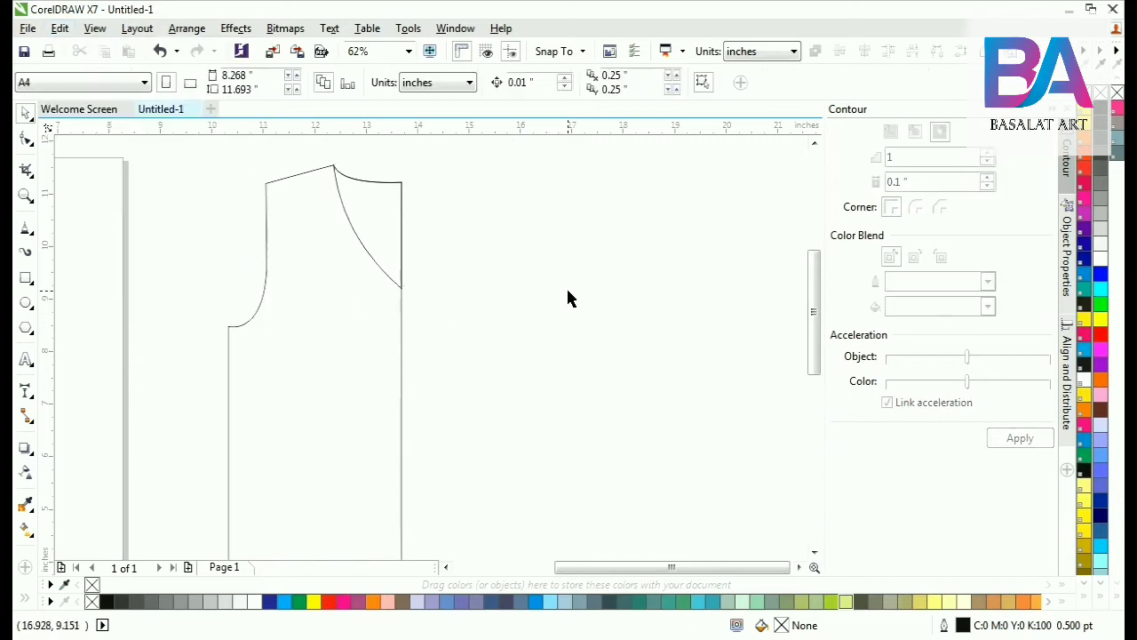
Select the body and neck pieces together and create a mirrored copy across the centre line to form the full garment width.
scroll(566, 286, "down", 2)
left_click_drag(368, 211, 509, 469)
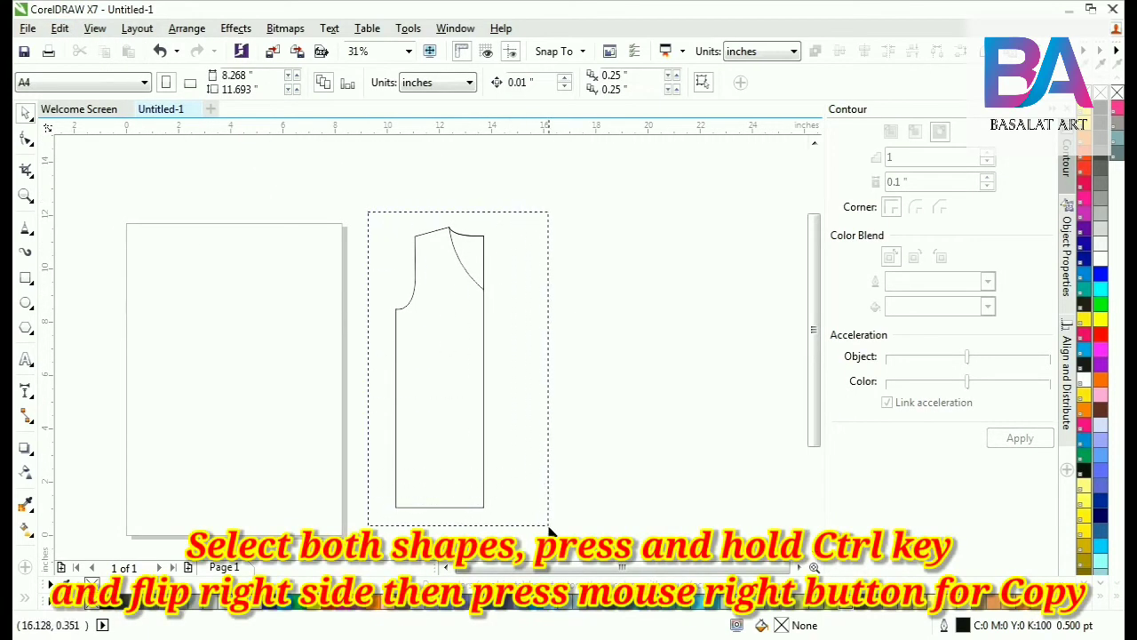
left_click_drag(549, 528, 549, 525)
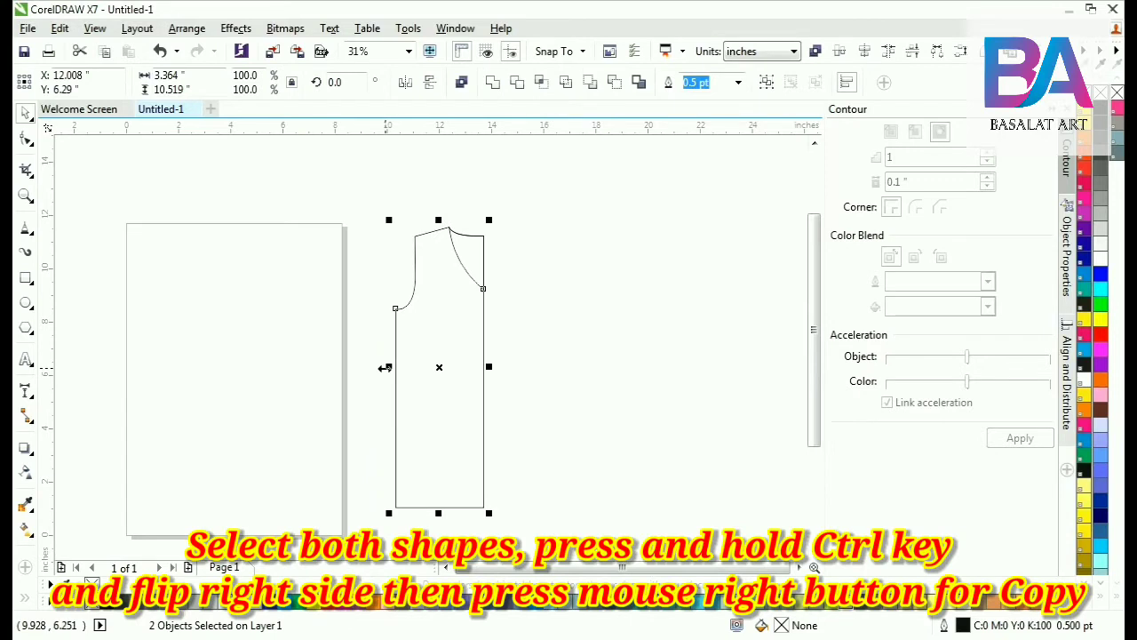
left_click_drag(385, 367, 557, 364)
right_click(557, 364)
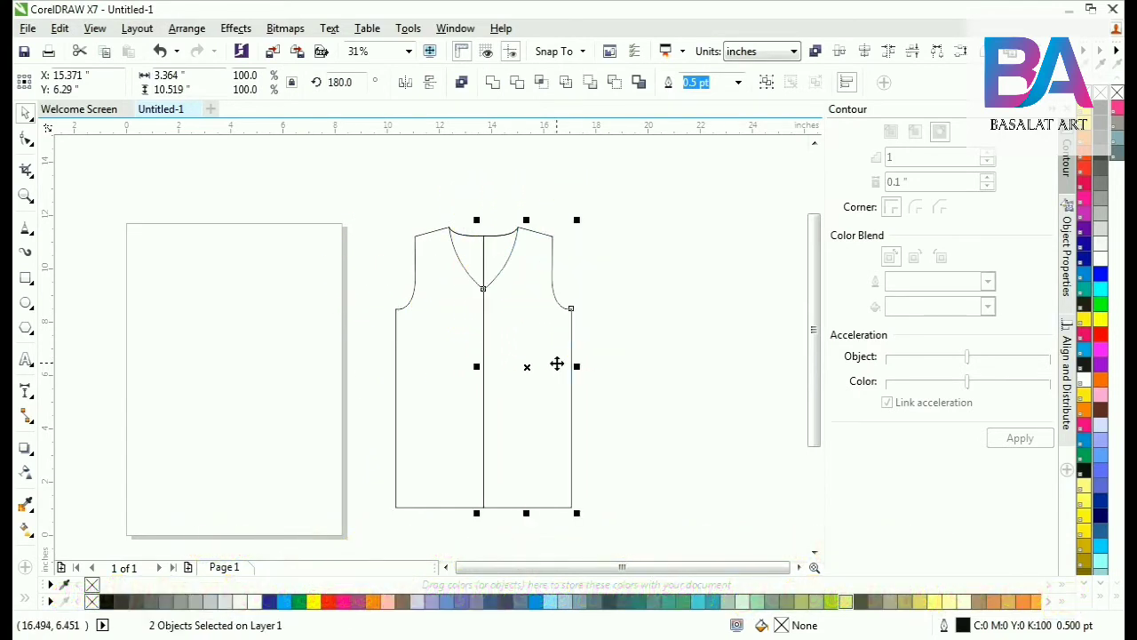
left_click(676, 346)
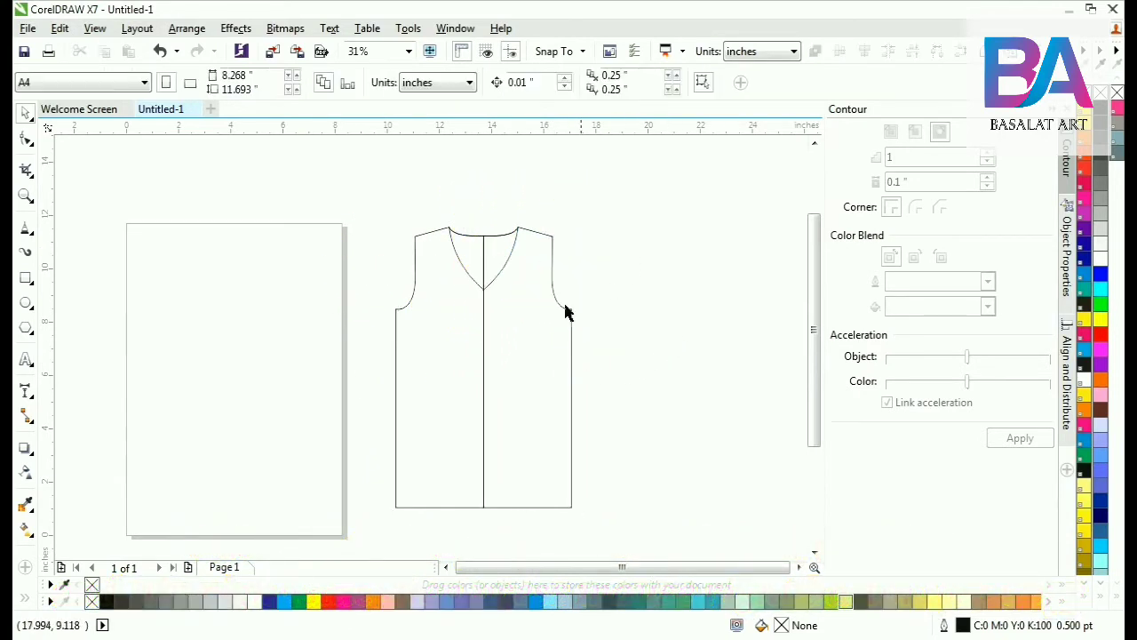
Select both body halves and move them 7.5 in to the right, clear of the neck pieces.
left_click(454, 330)
left_click(521, 332, "shift")
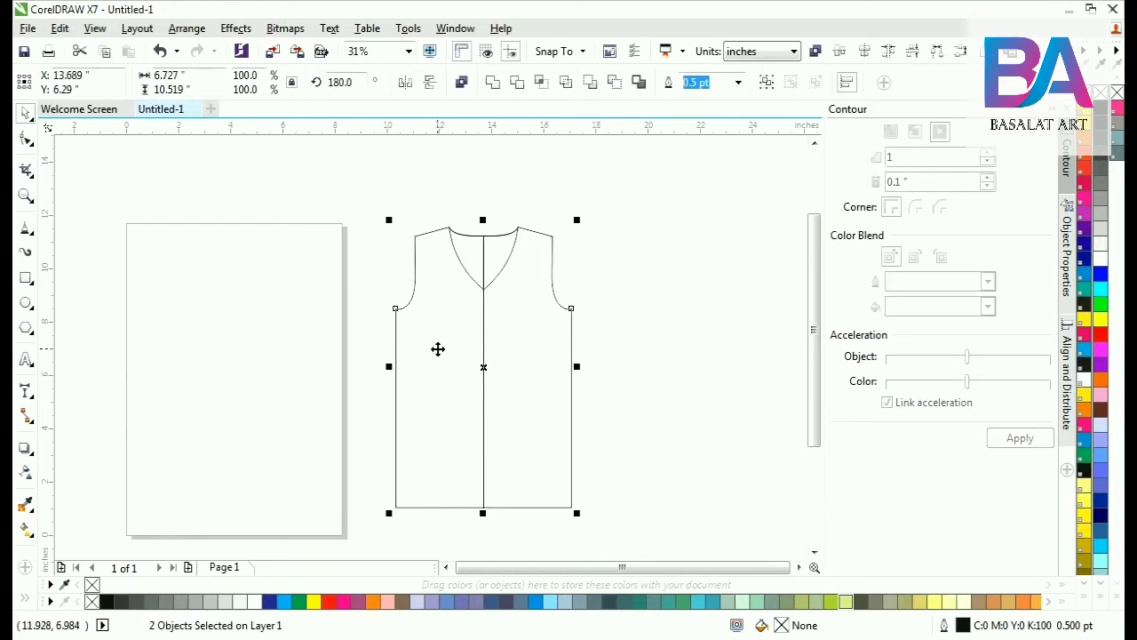
left_click_drag(438, 349, 634, 347)
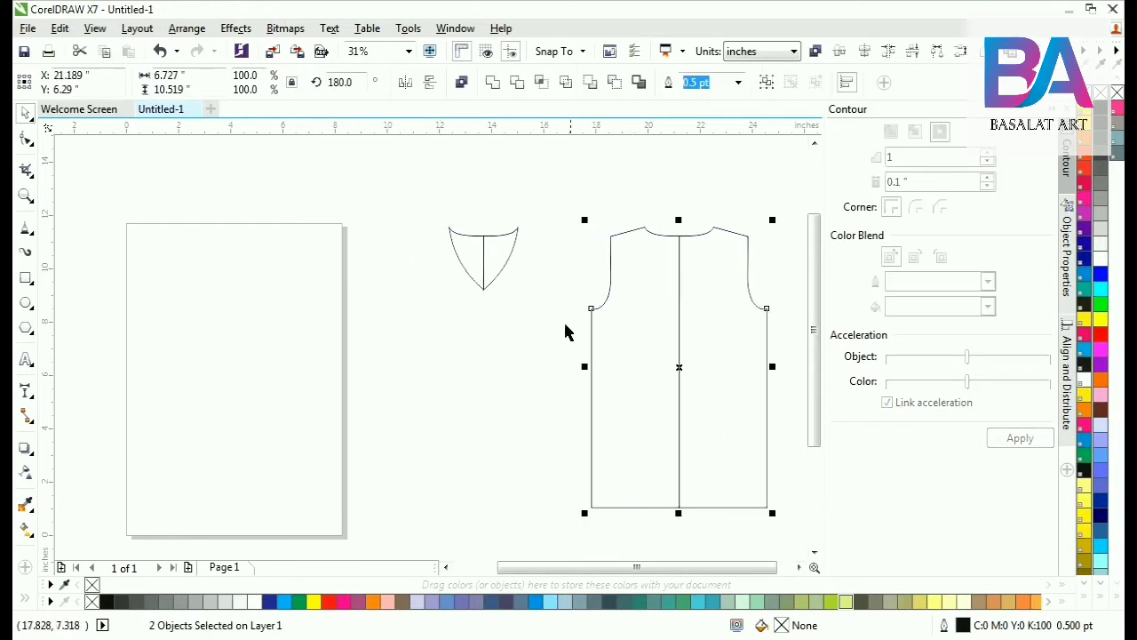
Weld the two body halves into one piece and place a copy of it over the neck pieces.
left_click(493, 82)
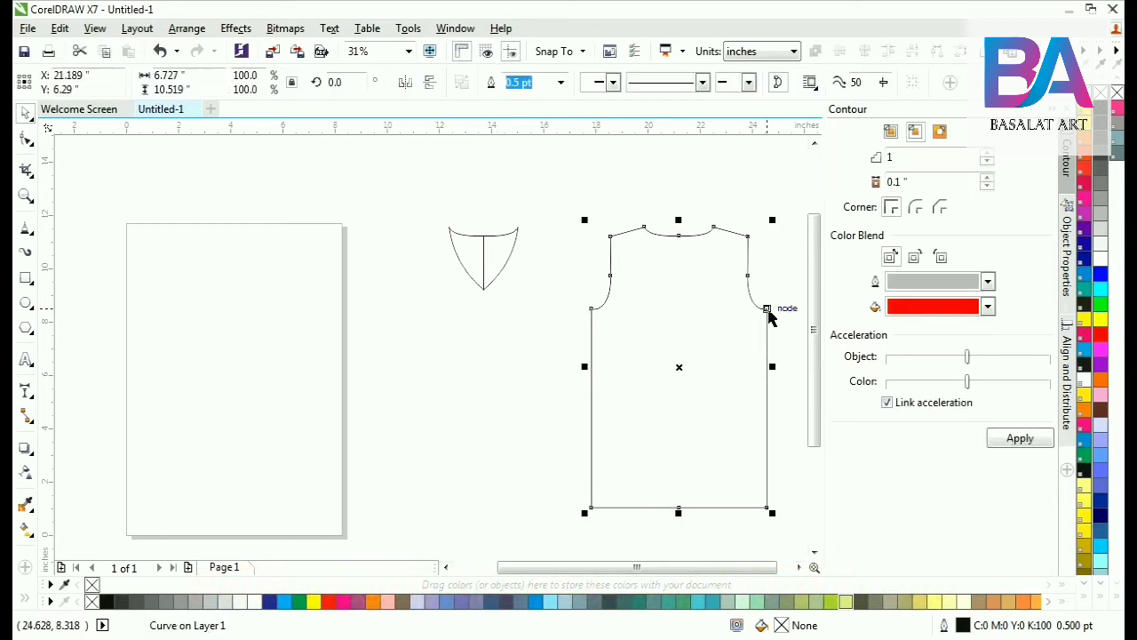
left_click_drag(769, 315, 571, 316)
Select the two mirrored front neck halves and weld them into a single neck piece.
left_click_drag(431, 204, 530, 302)
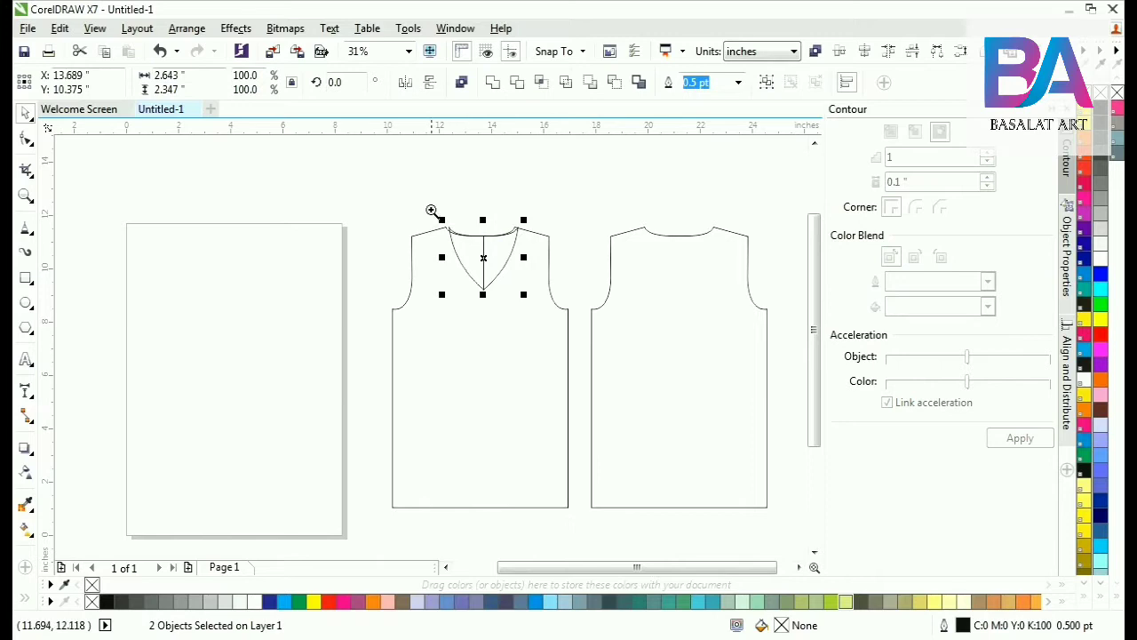
left_click_drag(532, 254, 533, 254)
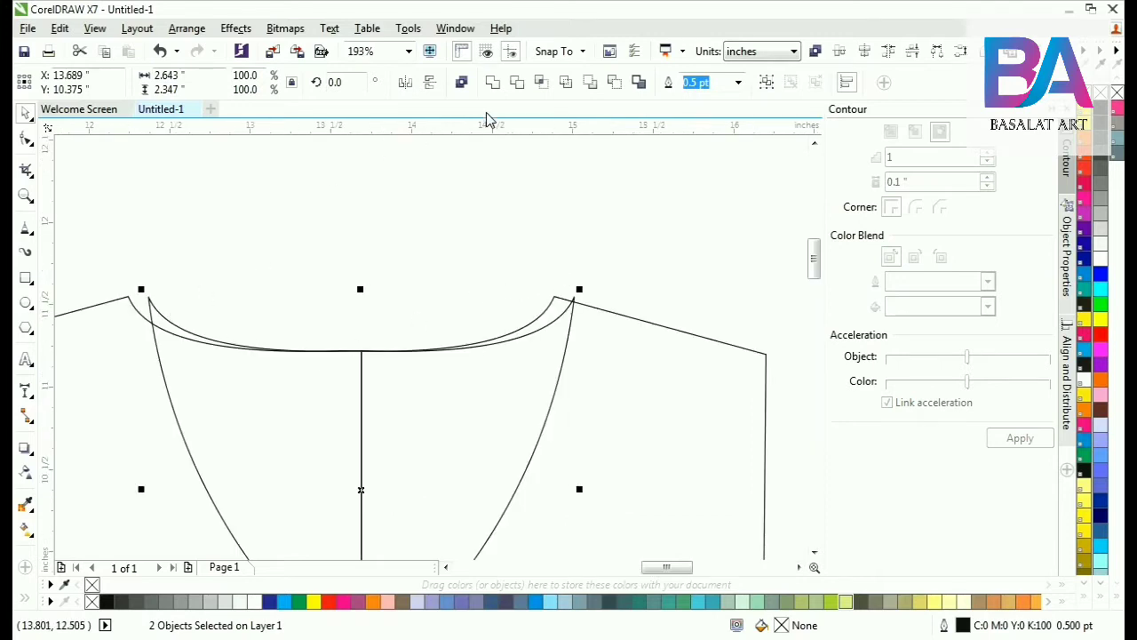
left_click(296, 378)
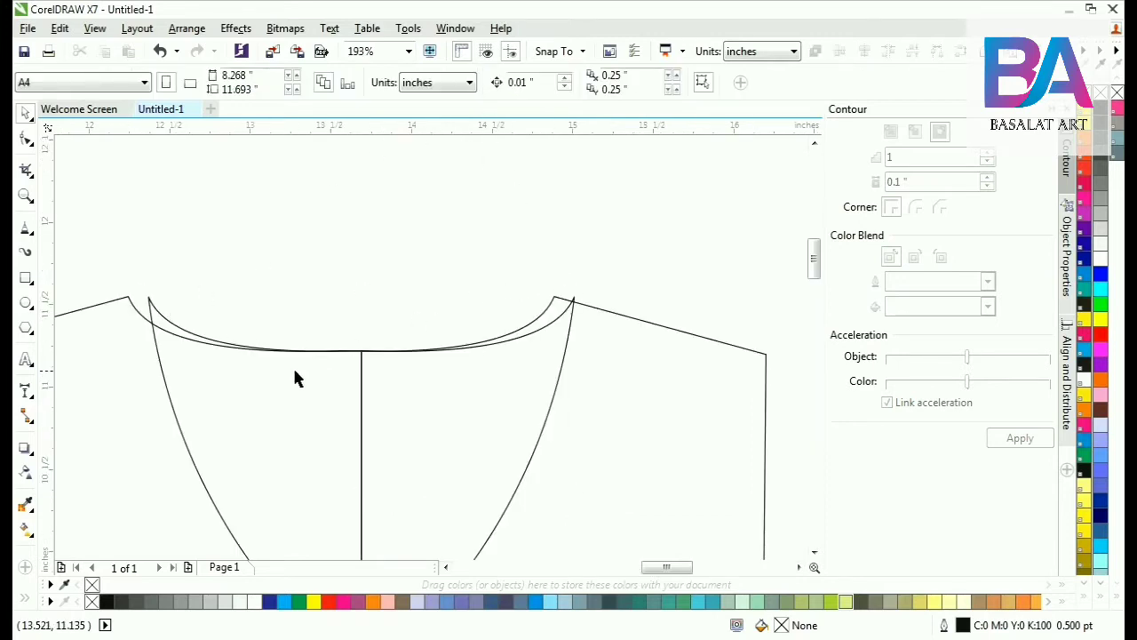
left_click(157, 320)
left_click(560, 329, "shift")
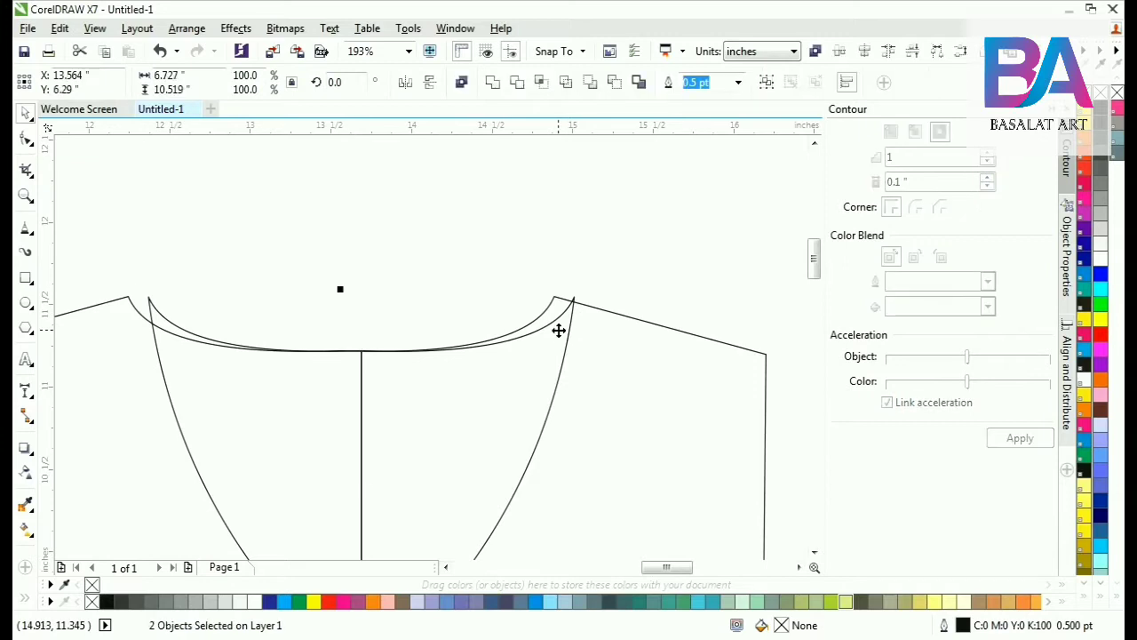
left_click(560, 330, "shift")
scroll(668, 199, "down", 3)
left_click(668, 199)
left_click_drag(670, 197, 370, 462)
left_click(492, 83)
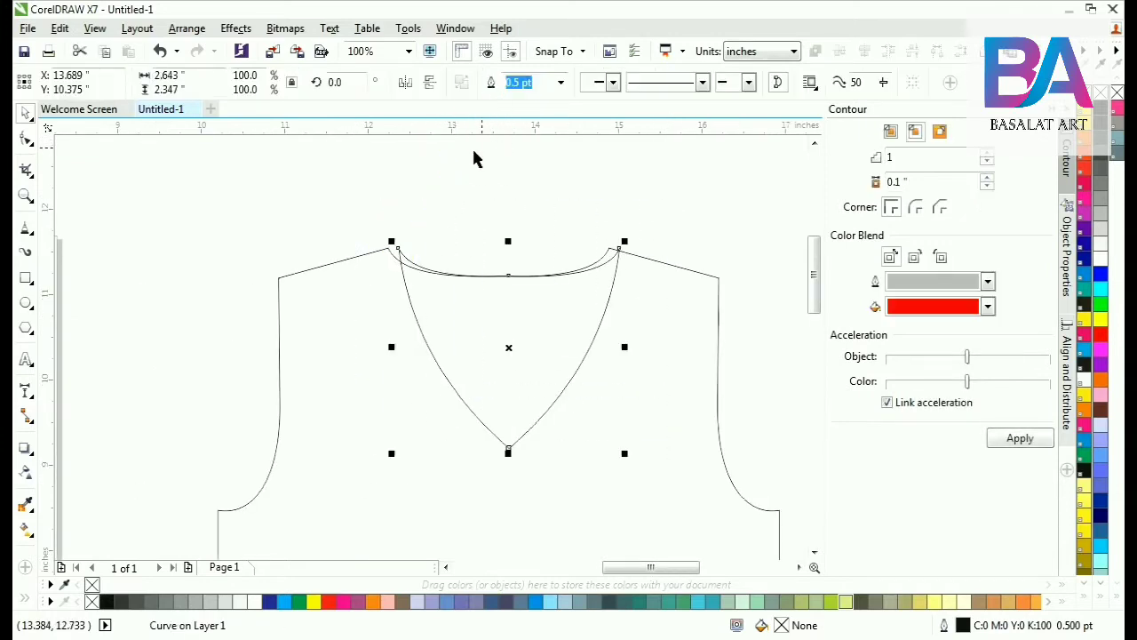
Move the welded neck piece so its upper corner snaps onto the body's matching neck-shoulder corner.
left_click_drag(364, 206, 707, 358)
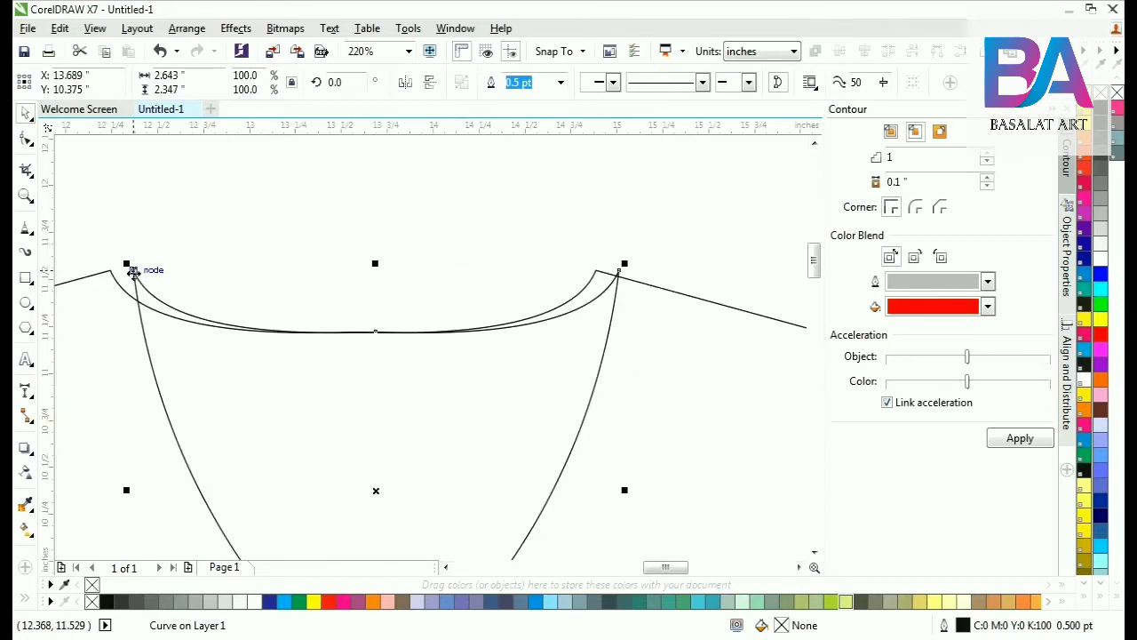
left_click_drag(134, 271, 110, 270)
scroll(325, 219, "down", 3)
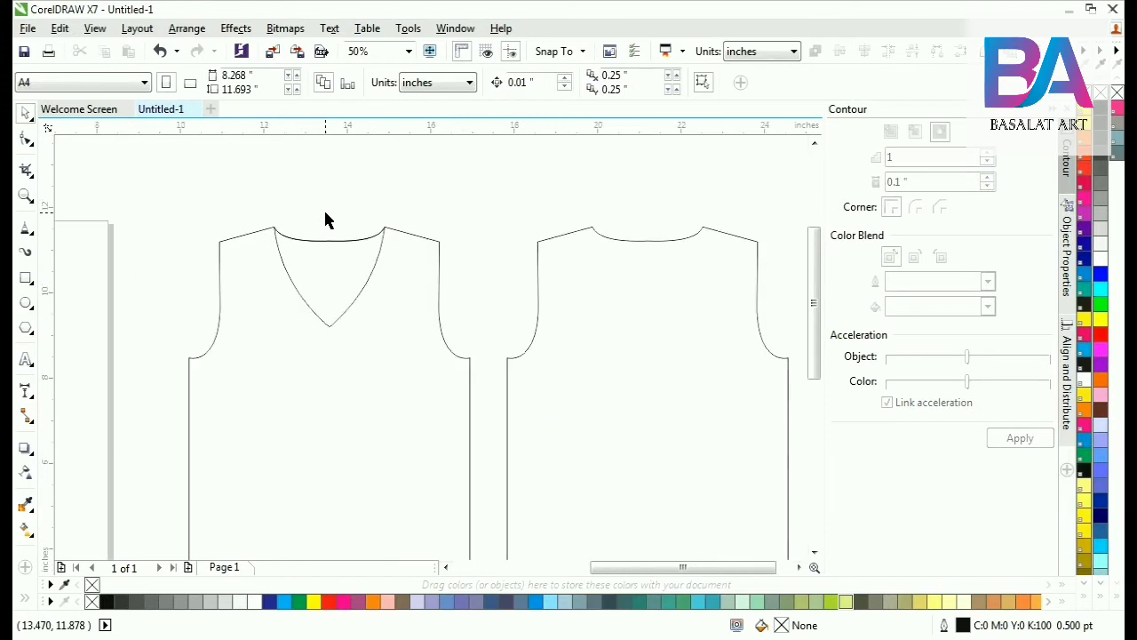
left_click(349, 281)
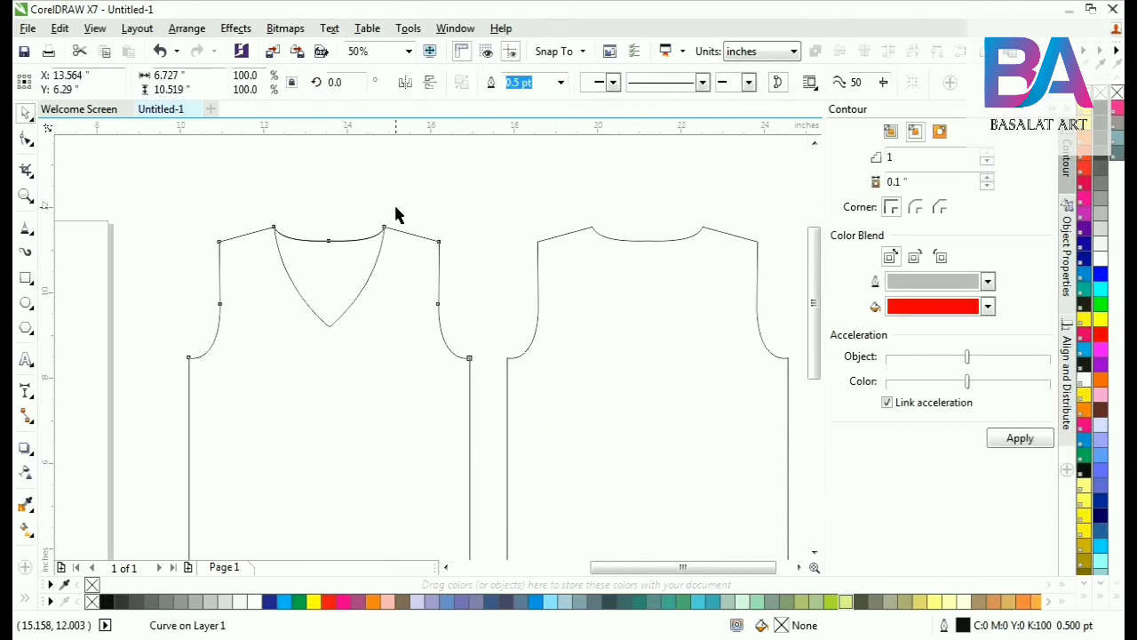
left_click_drag(419, 199, 245, 374)
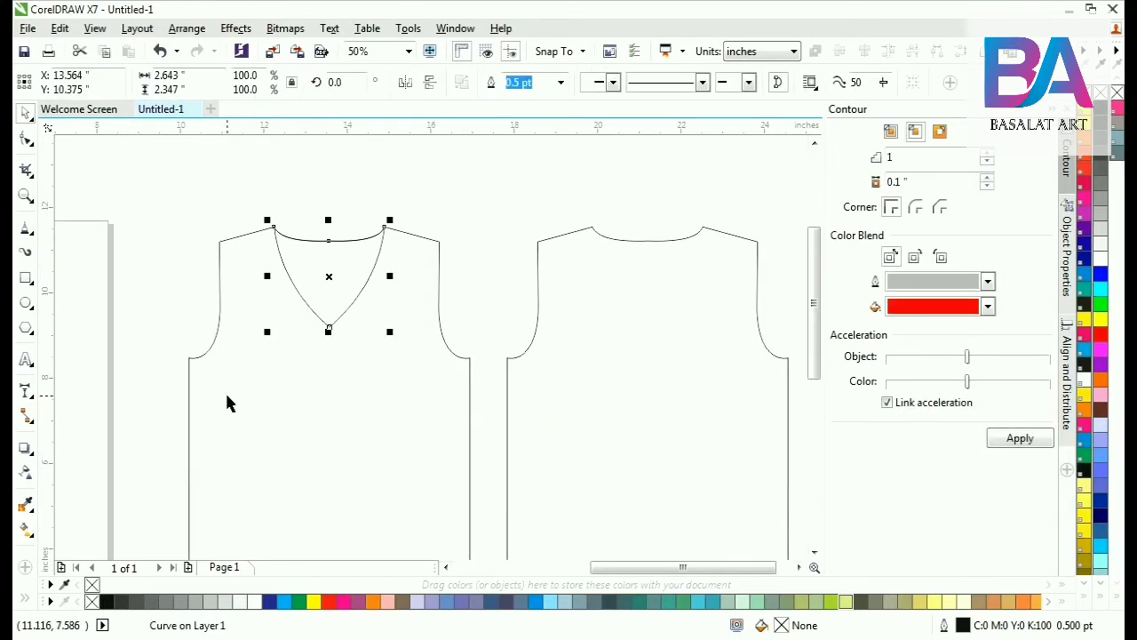
left_click(250, 380, "shift")
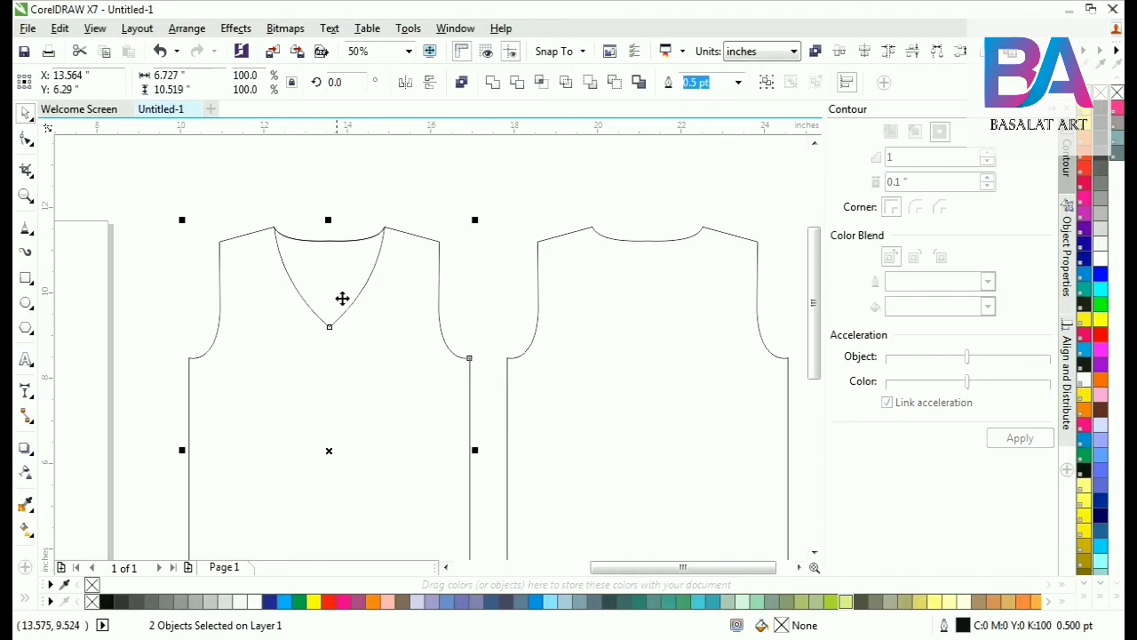
left_click(523, 185)
left_click_drag(356, 241, 550, 175)
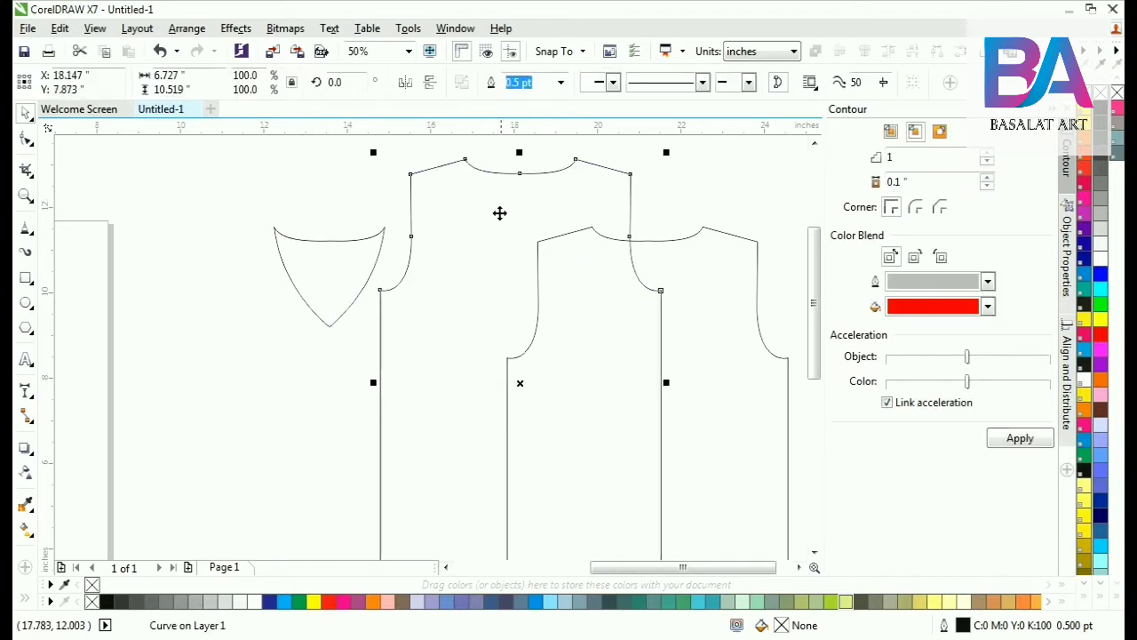
key("ctrl+z")
left_click_drag(407, 320, 366, 353)
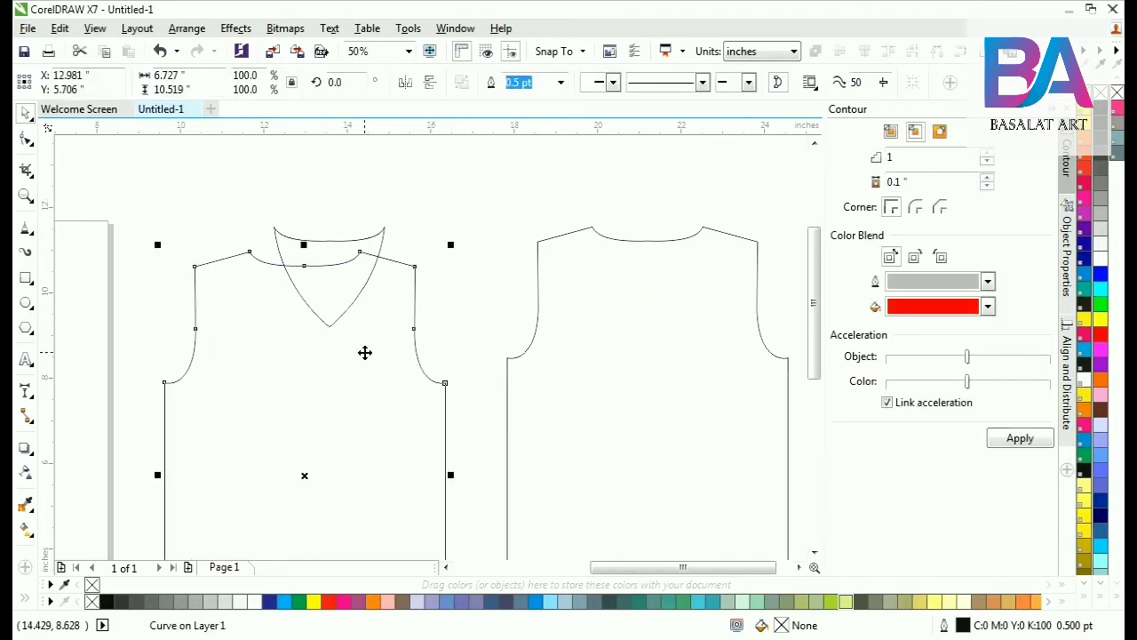
key("ctrl+z")
Fill the front body piece with 20% black and send it to the back of the page, behind the neck piece.
left_click(224, 602)
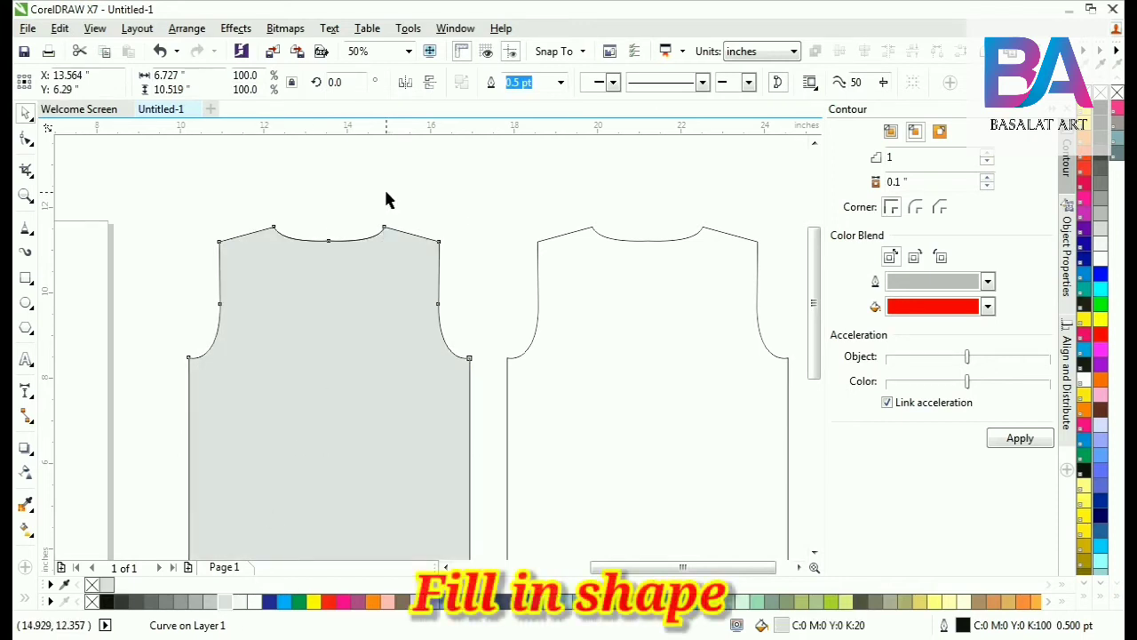
left_click(460, 186)
left_click(303, 308)
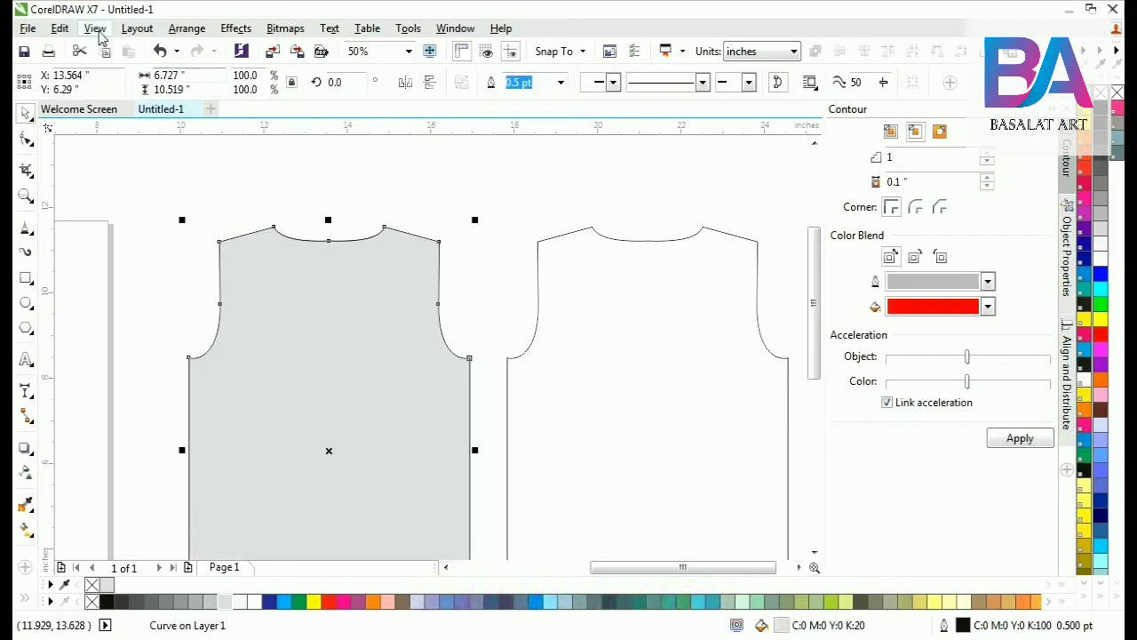
left_click(60, 29)
mouse_move(124, 35)
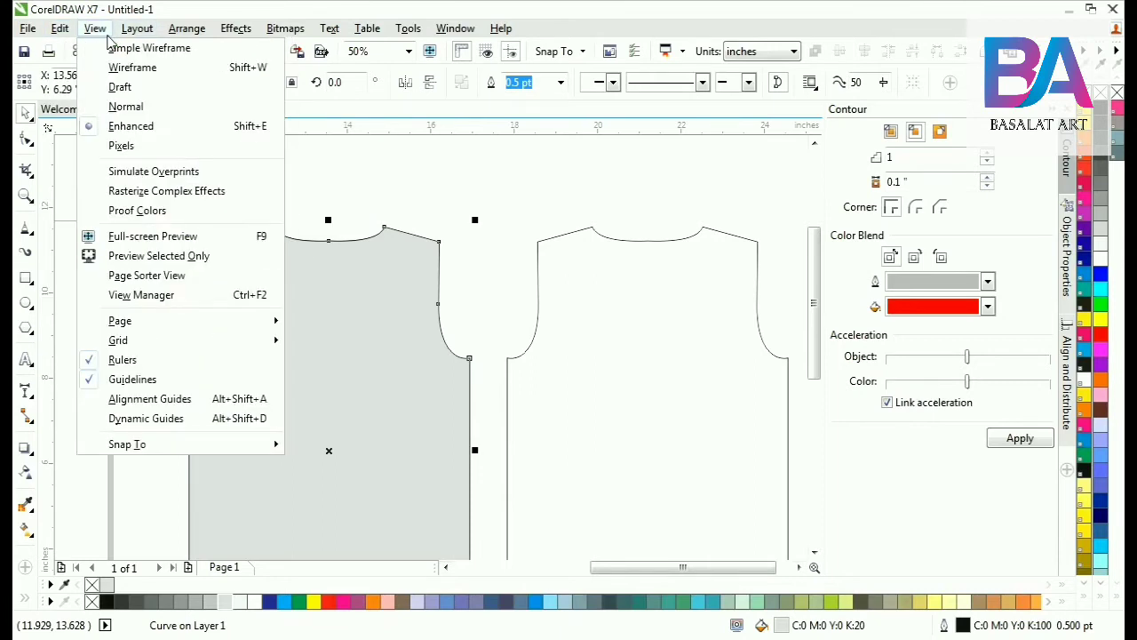
mouse_move(193, 35)
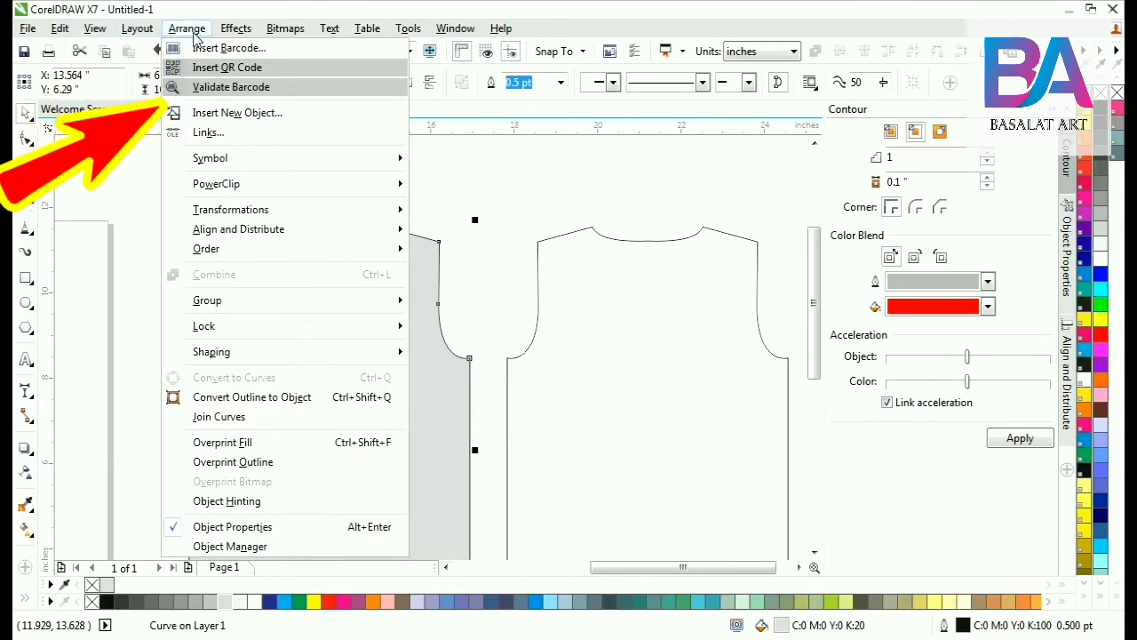
mouse_move(263, 257)
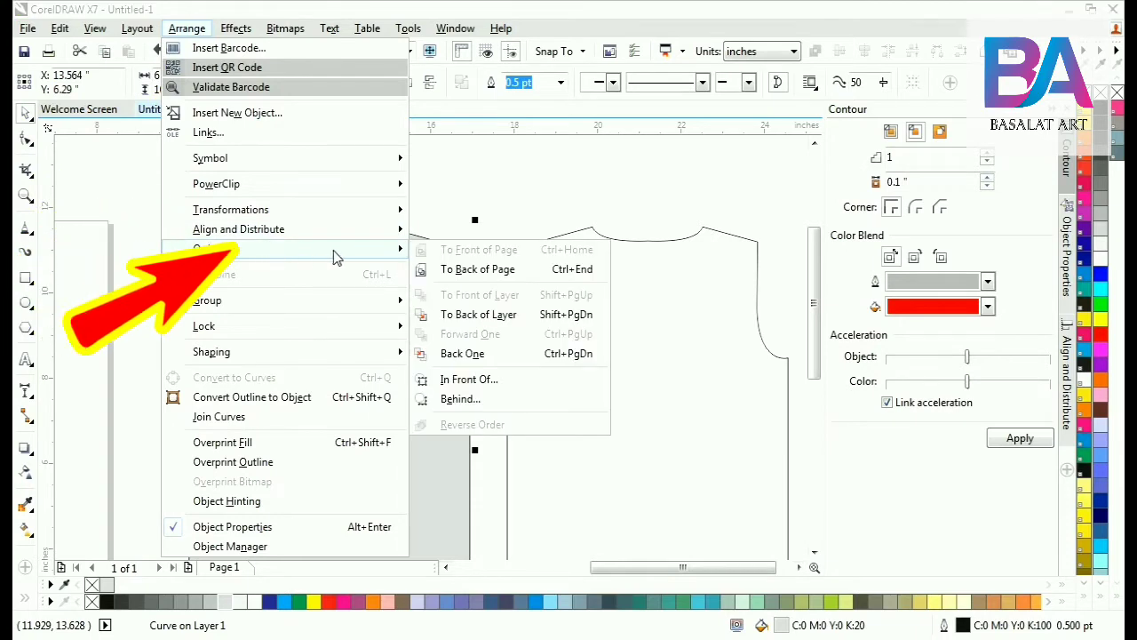
left_click(472, 270)
left_click(455, 205)
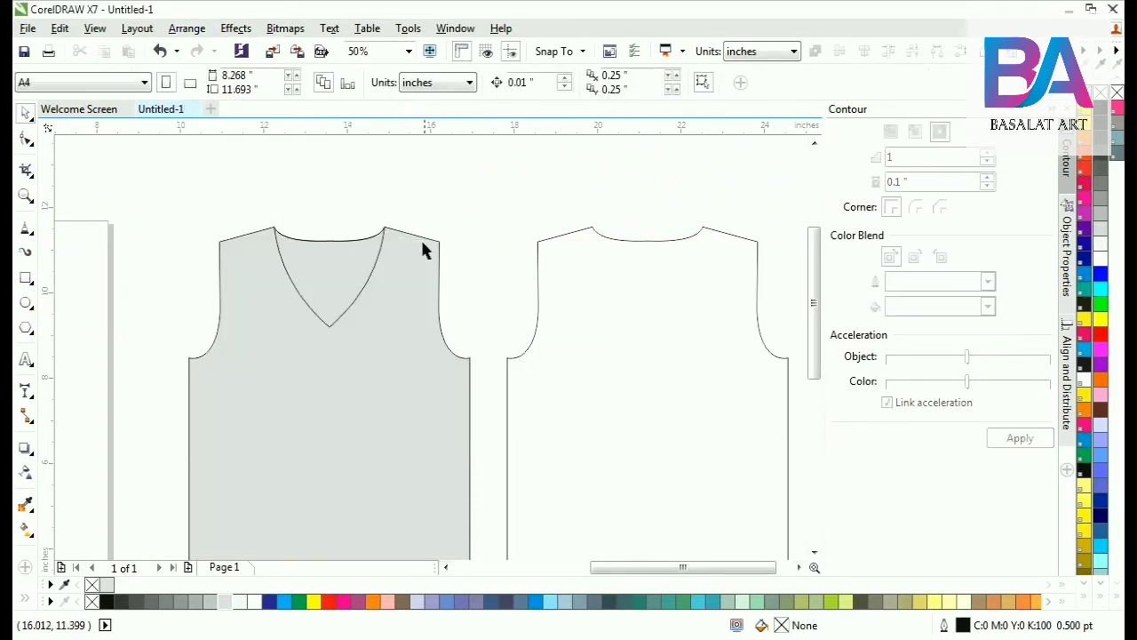
left_click(350, 283)
left_click(436, 183)
Draw a rectangle about 17.9 × 3 in across the bottom ends of both body pieces.
scroll(436, 183, "down", 2)
left_click_drag(274, 178, 610, 409)
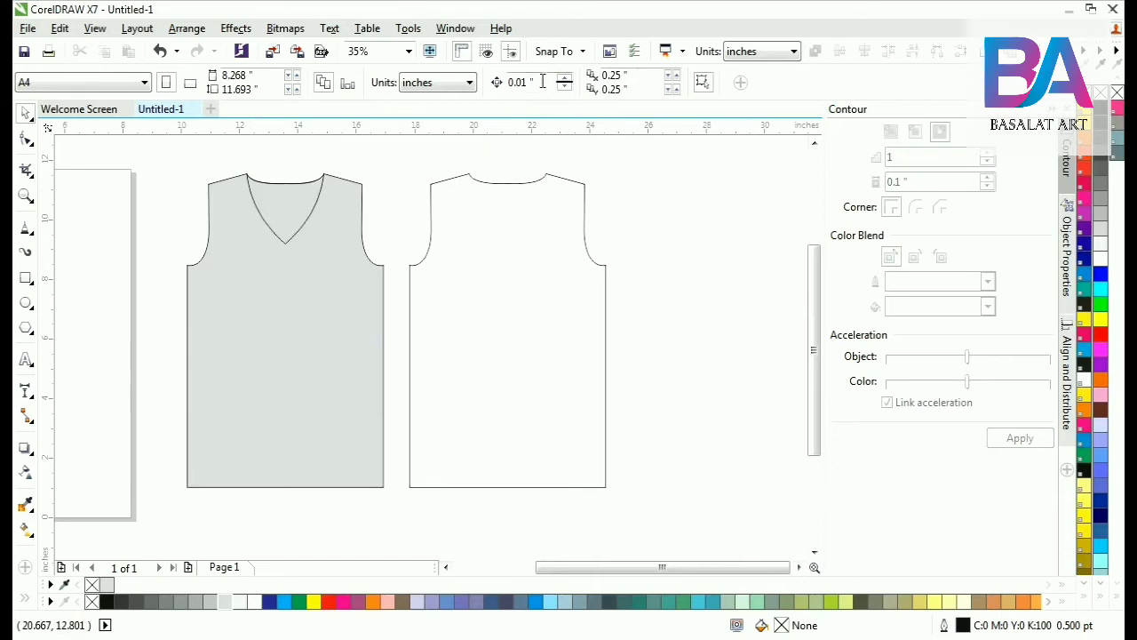
left_click(273, 349)
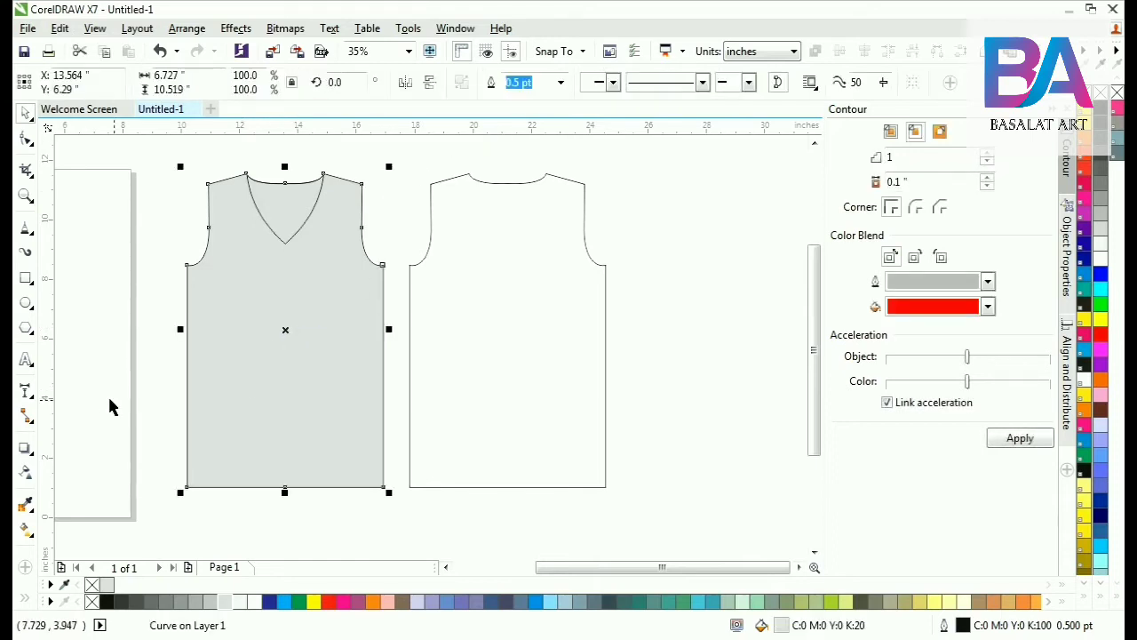
left_click(116, 437)
left_click(205, 451)
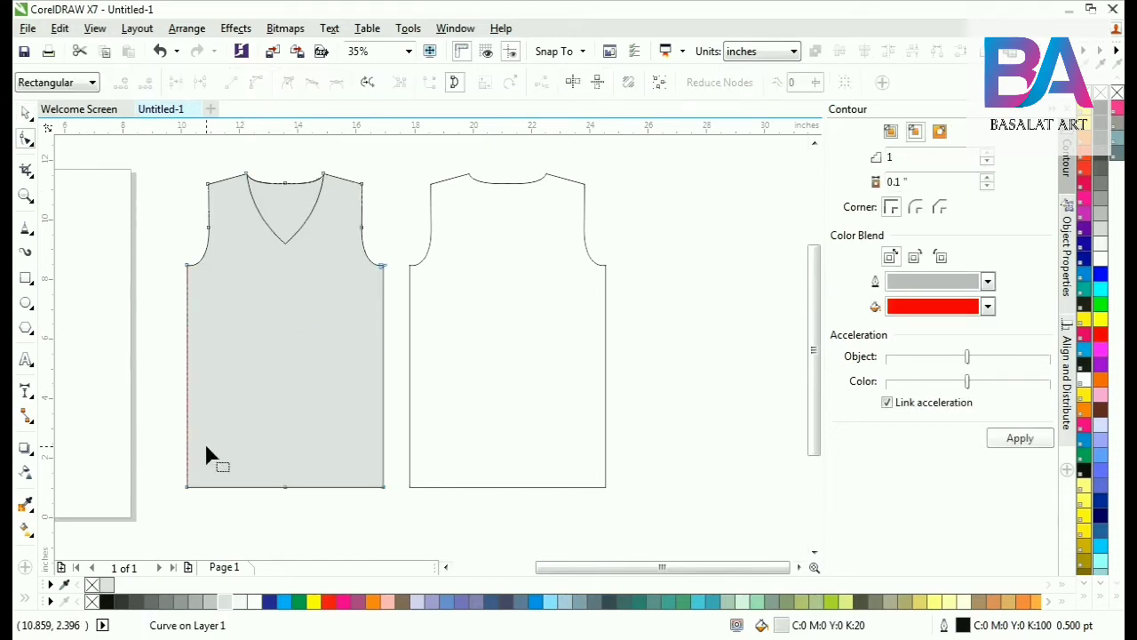
left_click(26, 280)
mouse_move(142, 437)
left_mouse_down()
mouse_move(636, 532)
mouse_move(665, 527)
left_mouse_up()
left_click_drag(394, 505, 394, 513)
Trim the extra bottom length off the front and back body pieces with the rectangle, and delete the rectangle.
left_click(290, 388, "shift")
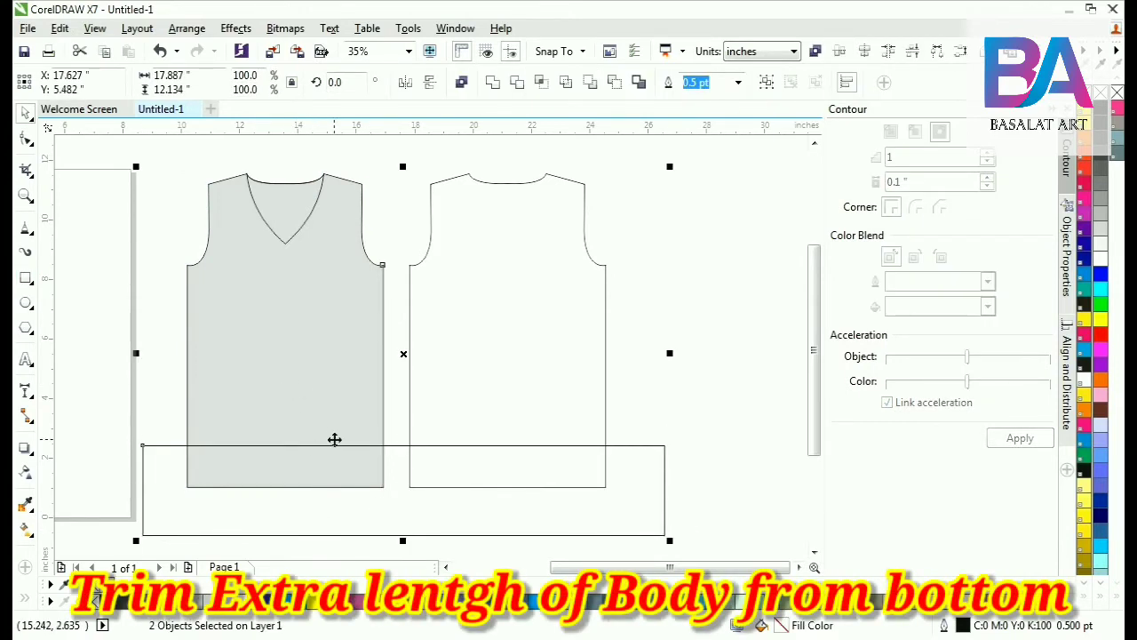
left_click(517, 82)
left_click(684, 468)
left_click(663, 481)
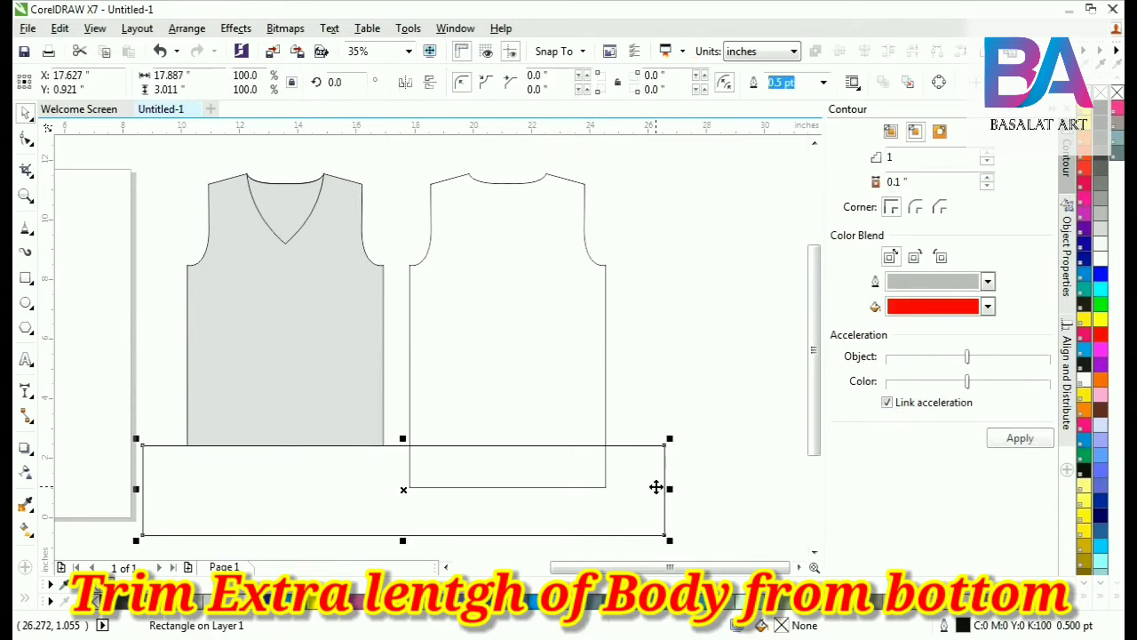
left_click(582, 230, "shift")
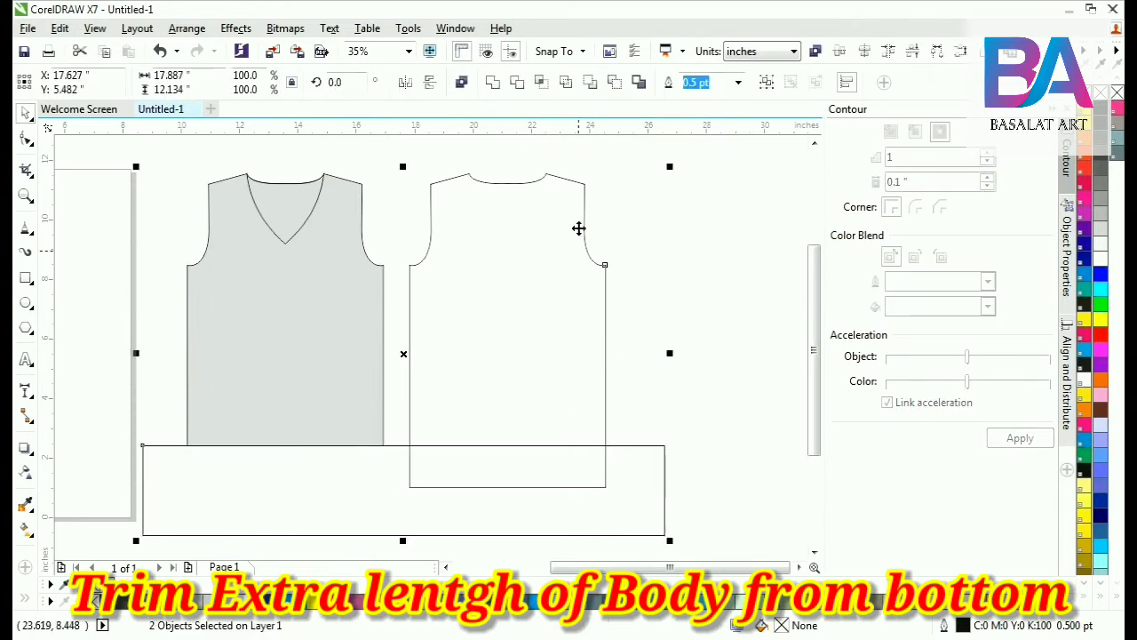
left_click(517, 82)
left_click(633, 528)
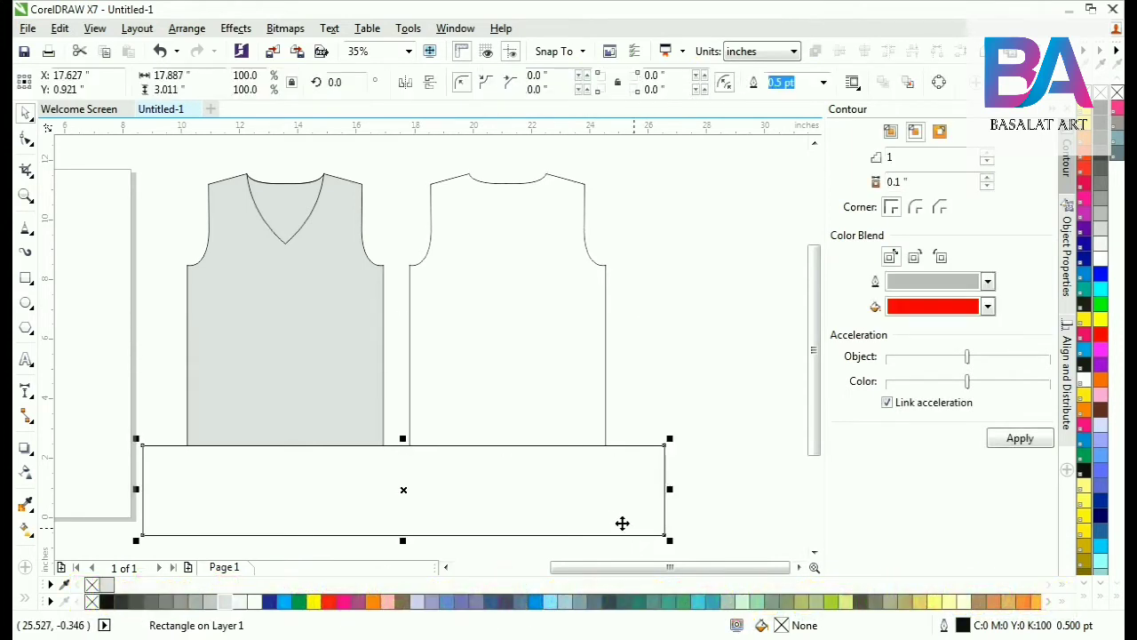
key("Delete")
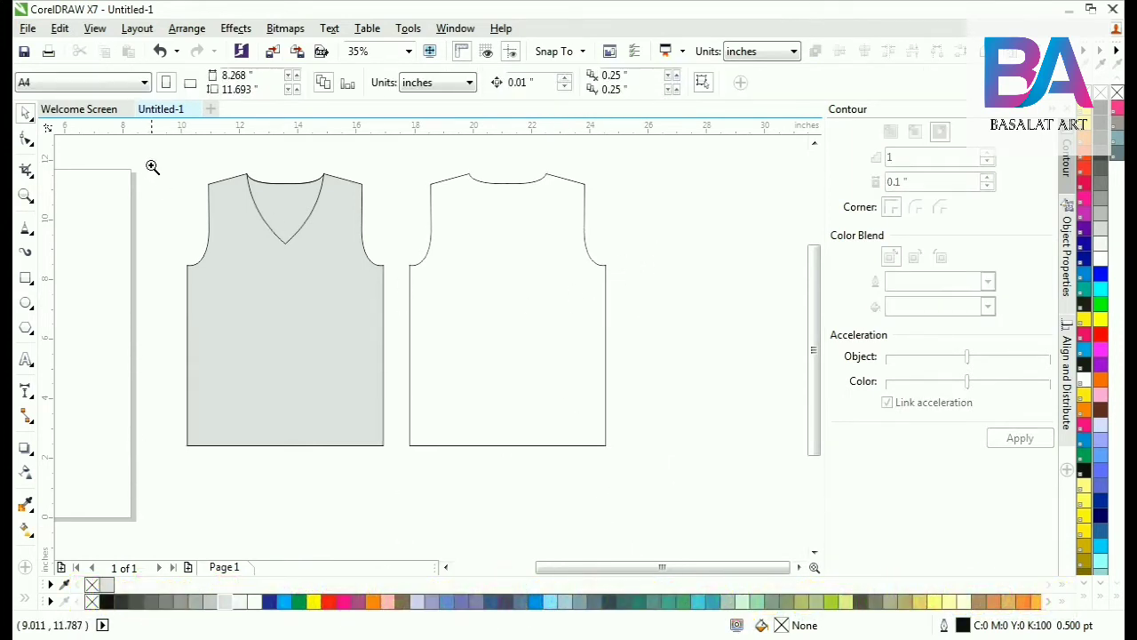
Fill the front body, back body and neck piece with white.
left_click_drag(152, 167, 660, 470)
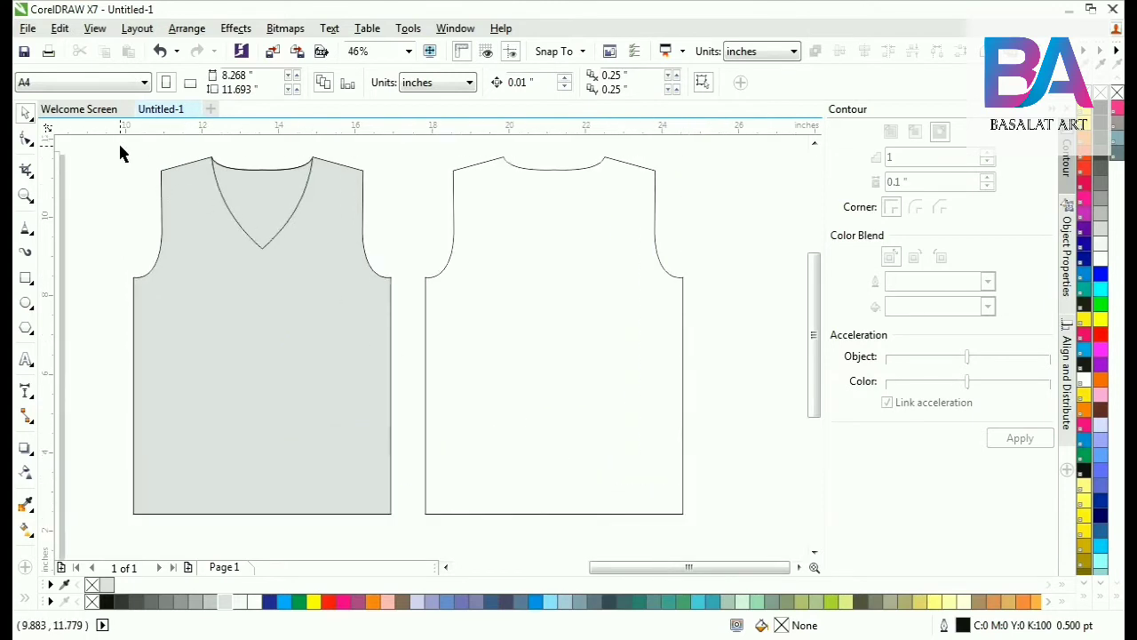
left_click_drag(121, 146, 713, 528)
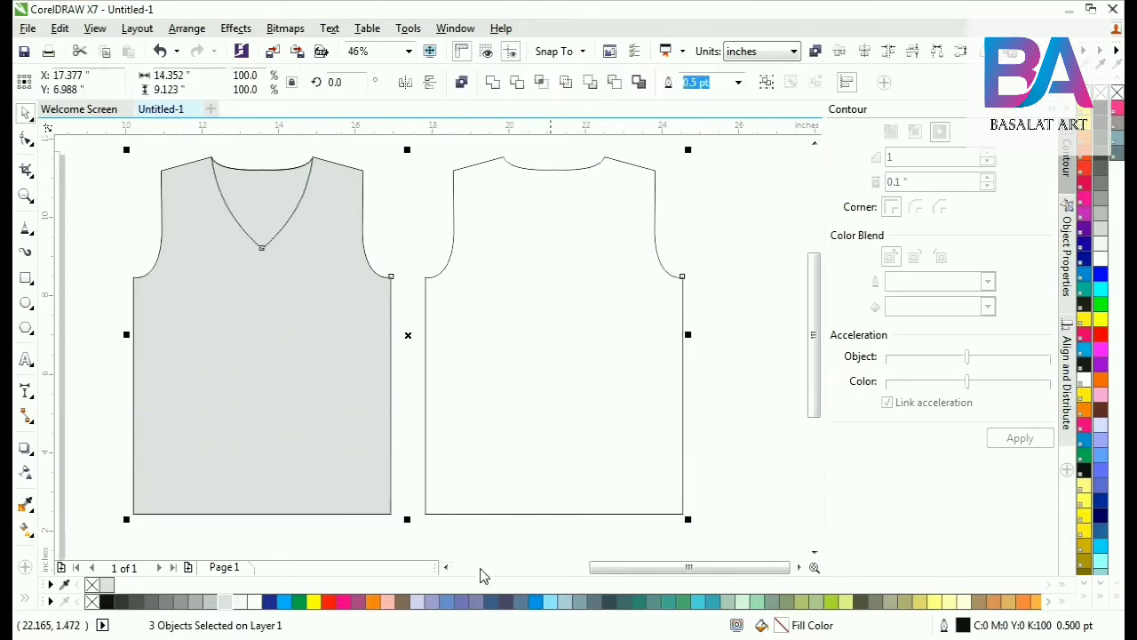
left_click(254, 602)
left_click(133, 211)
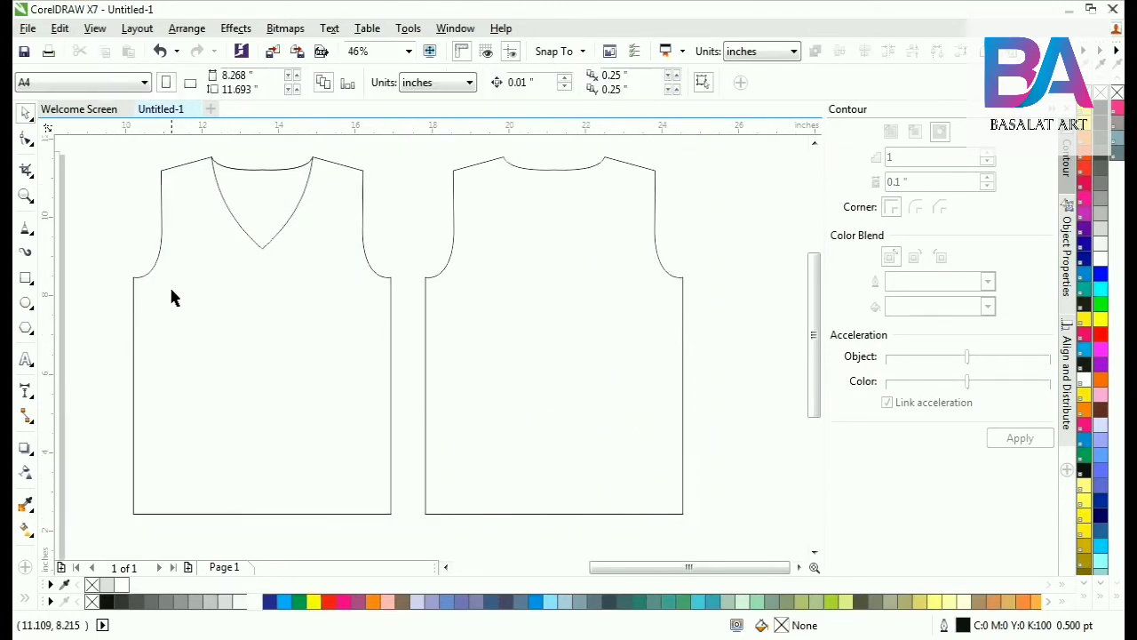
key("z")
left_click_drag(112, 157, 436, 310)
left_click(212, 325)
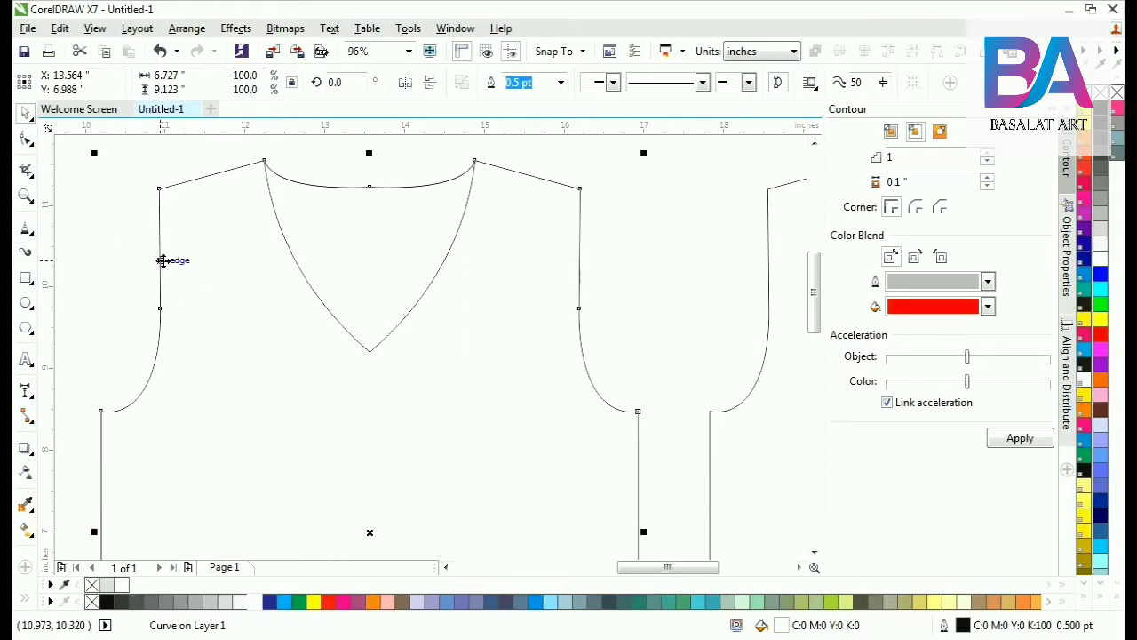
key("Escape")
left_click(188, 293)
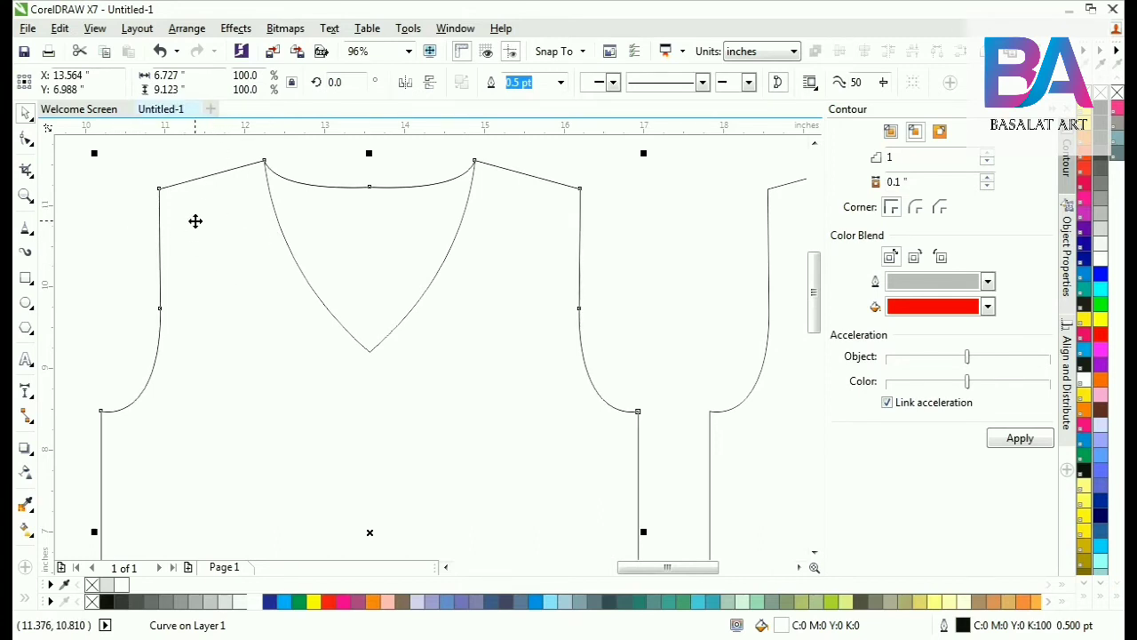
key("F10")
left_click_drag(134, 170, 171, 256)
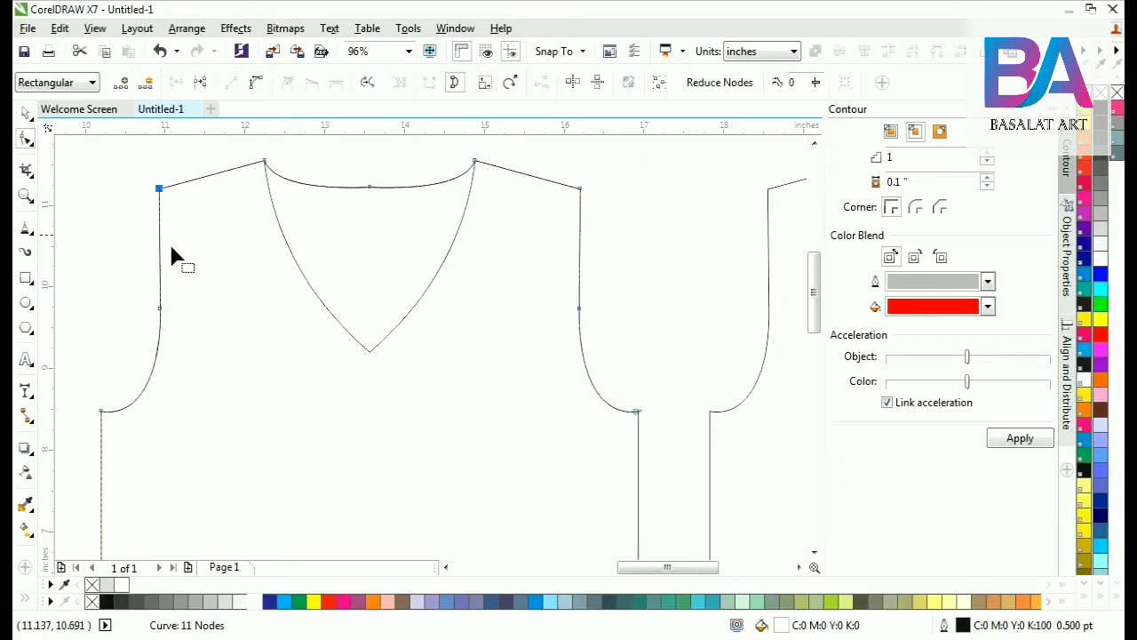
key("space")
left_click(229, 318)
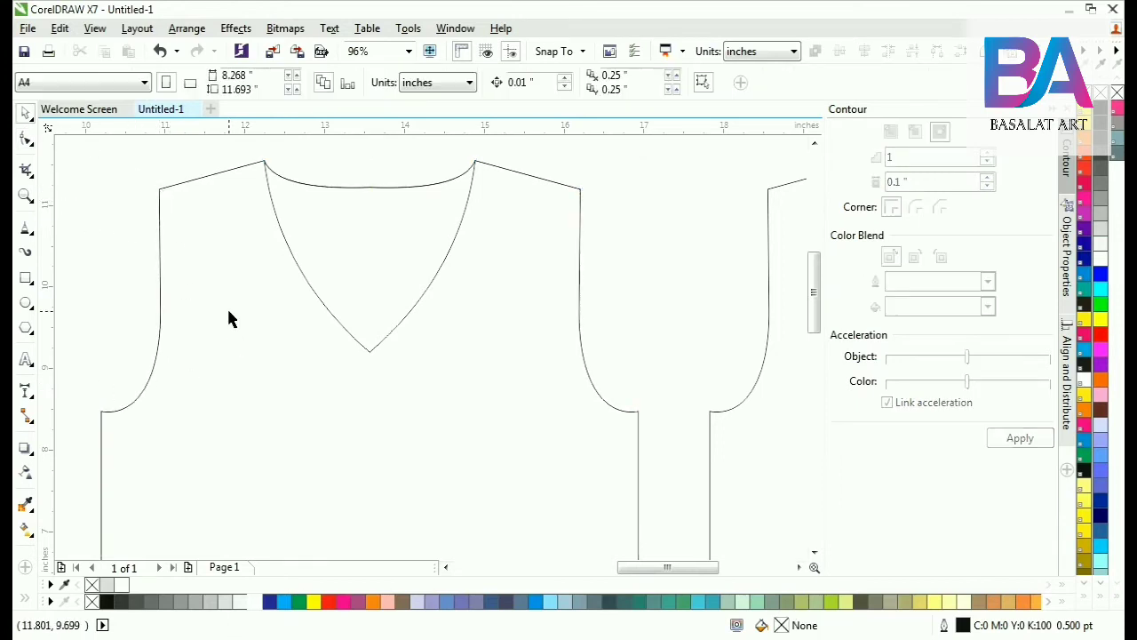
Apply a one-step inside contour with a 0.5 in offset to the front body piece.
left_click(160, 269)
left_click(97, 182)
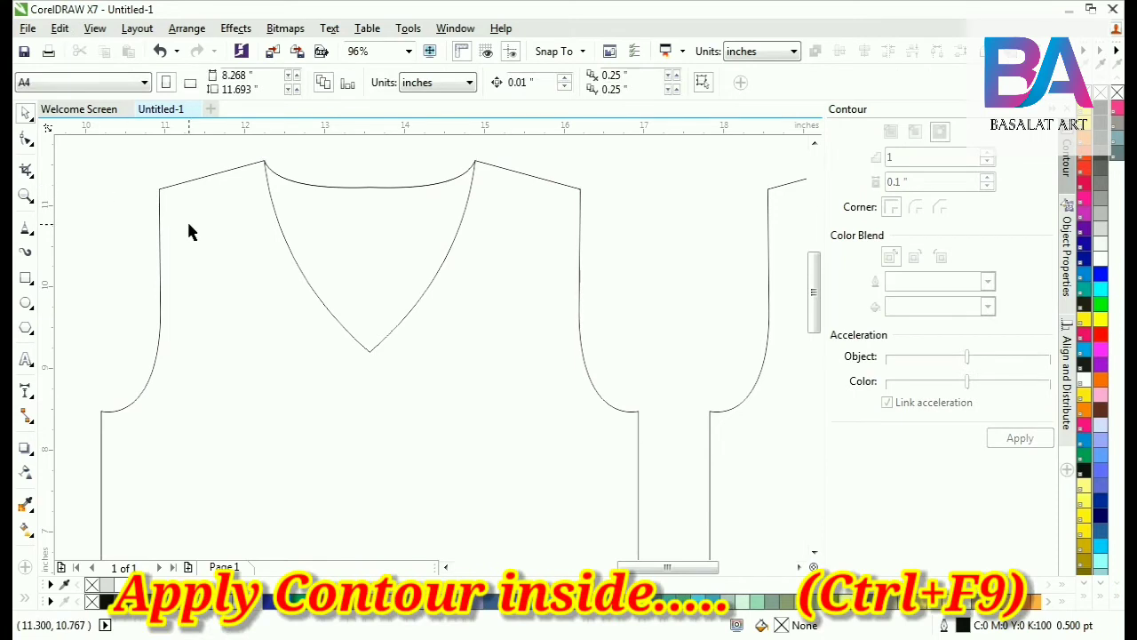
left_click(160, 233)
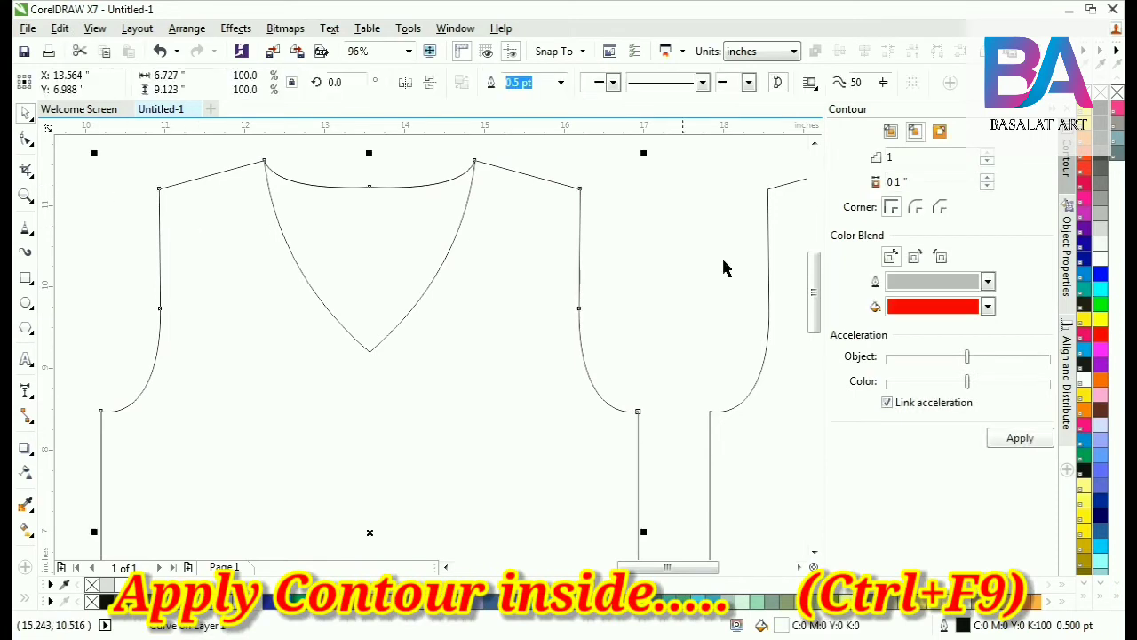
double_click(932, 175)
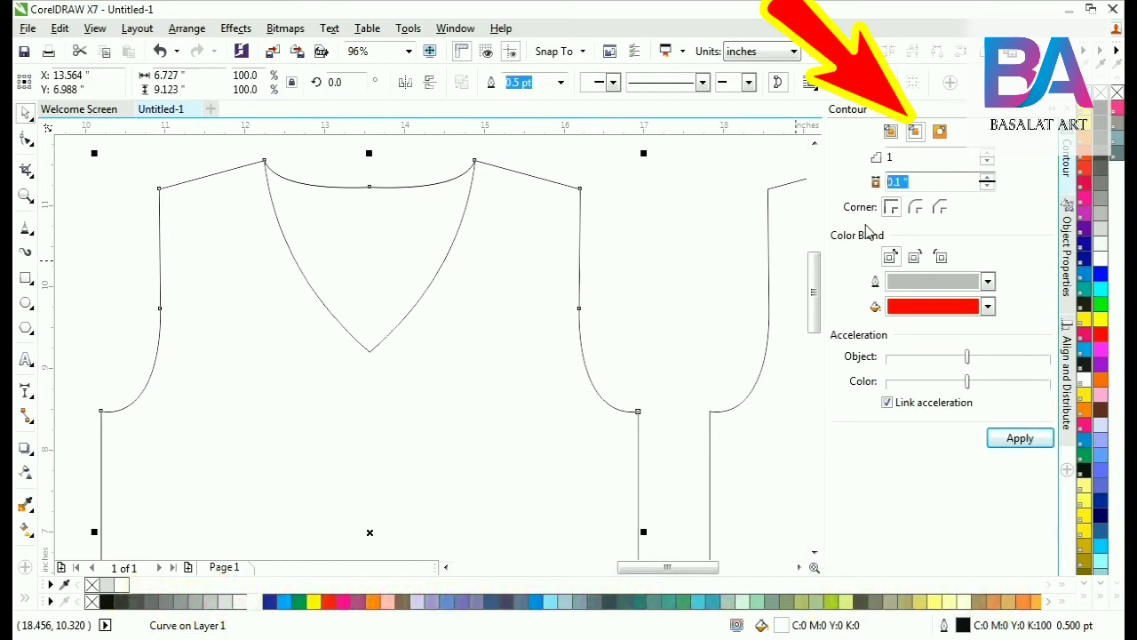
type("0.5")
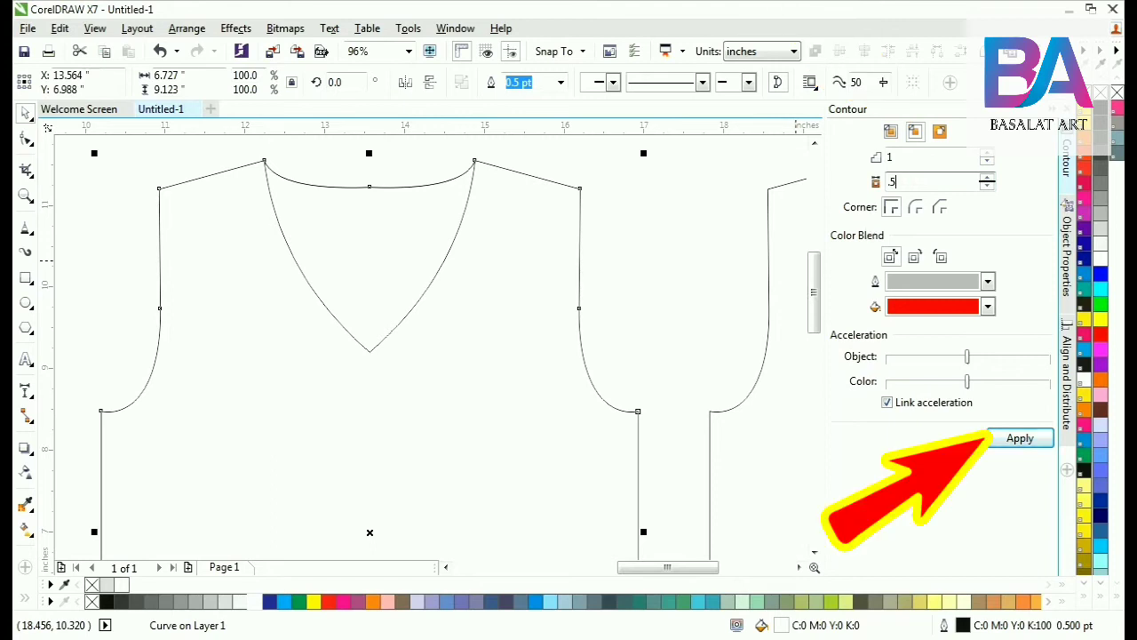
key("Return")
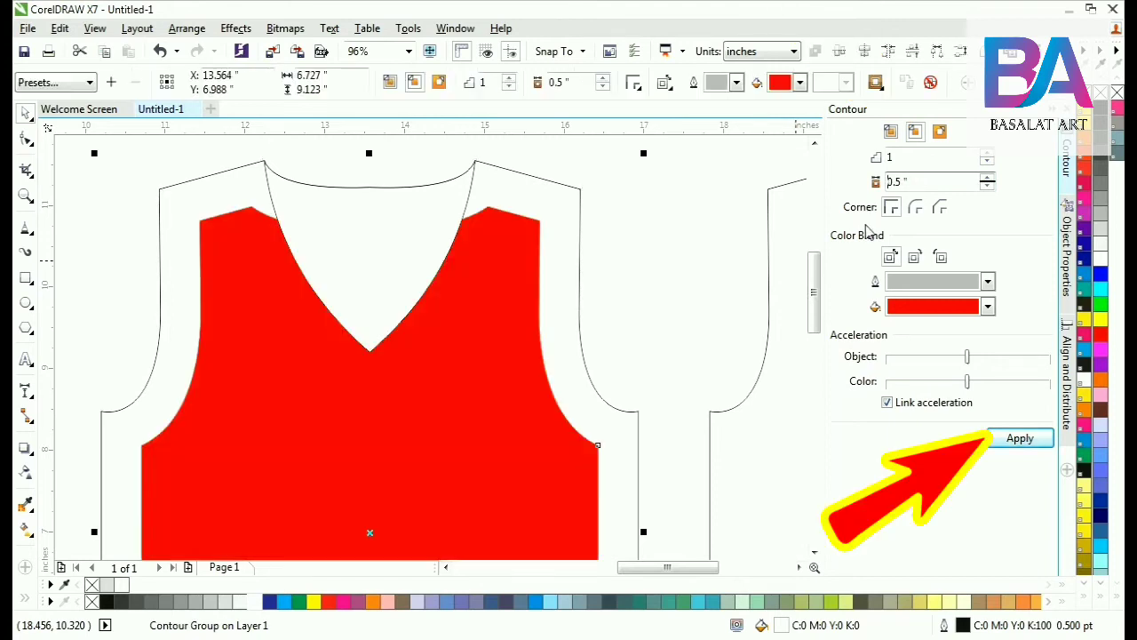
Reduce the front body contour's offset to 0.25 in.
left_click(603, 87)
left_click(604, 86)
left_click(603, 86)
left_click(603, 86)
left_click(603, 86)
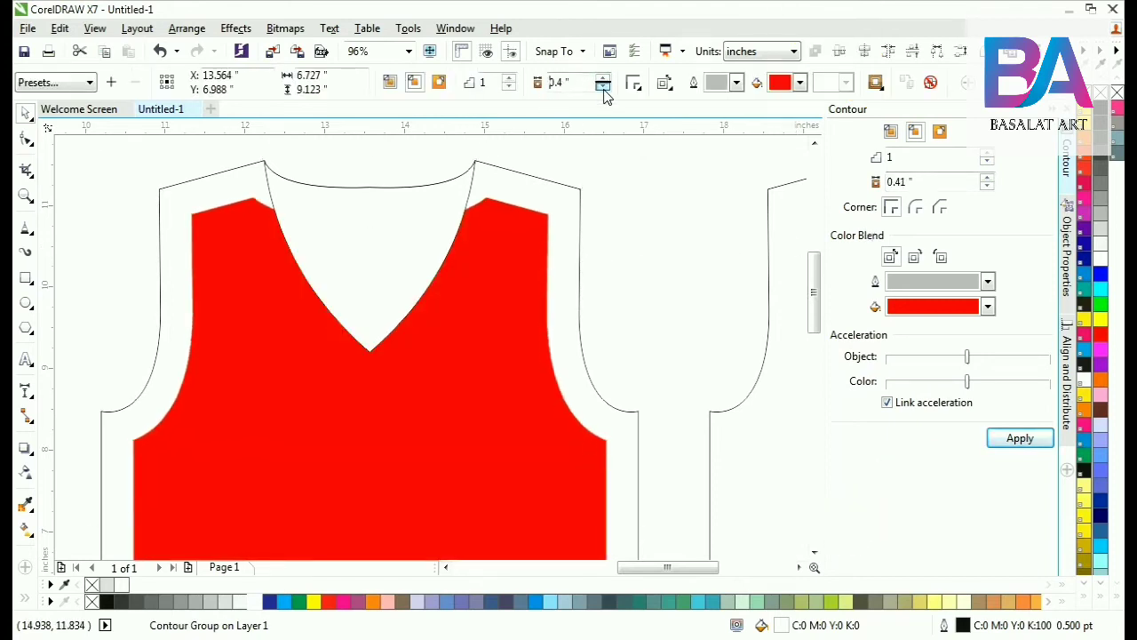
left_click(603, 86)
left_click(603, 87)
left_click(603, 87)
left_click(604, 87)
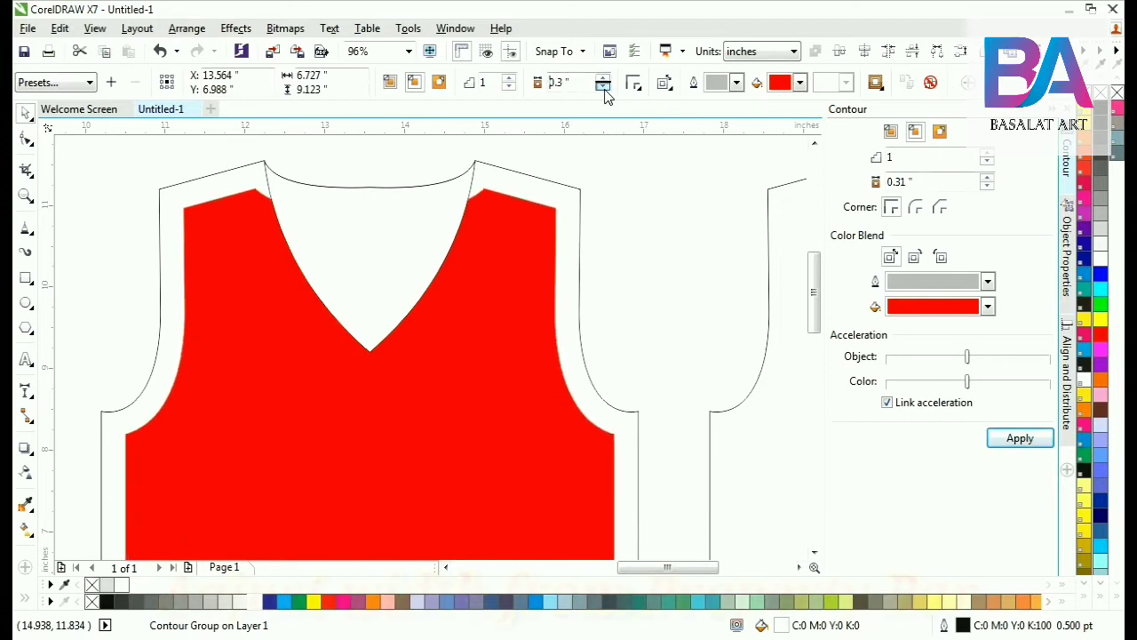
left_click(603, 87)
left_click(603, 87)
left_click(603, 87)
left_click(603, 87)
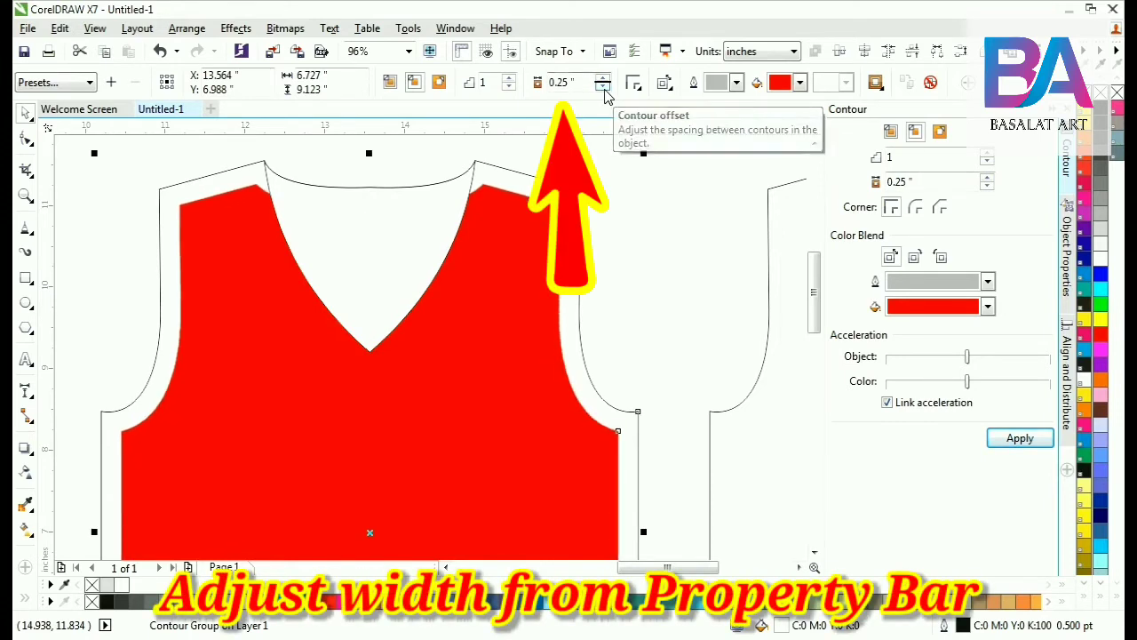
Break the front body's contour group apart and select the red inner shape on its own.
left_click(246, 280)
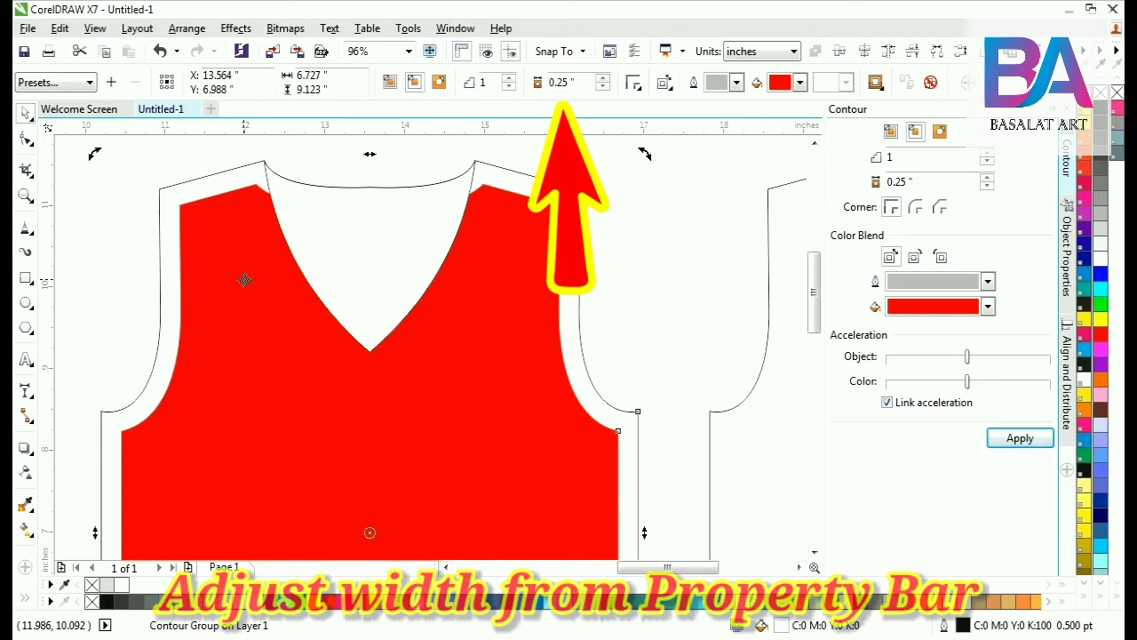
right_click(224, 222)
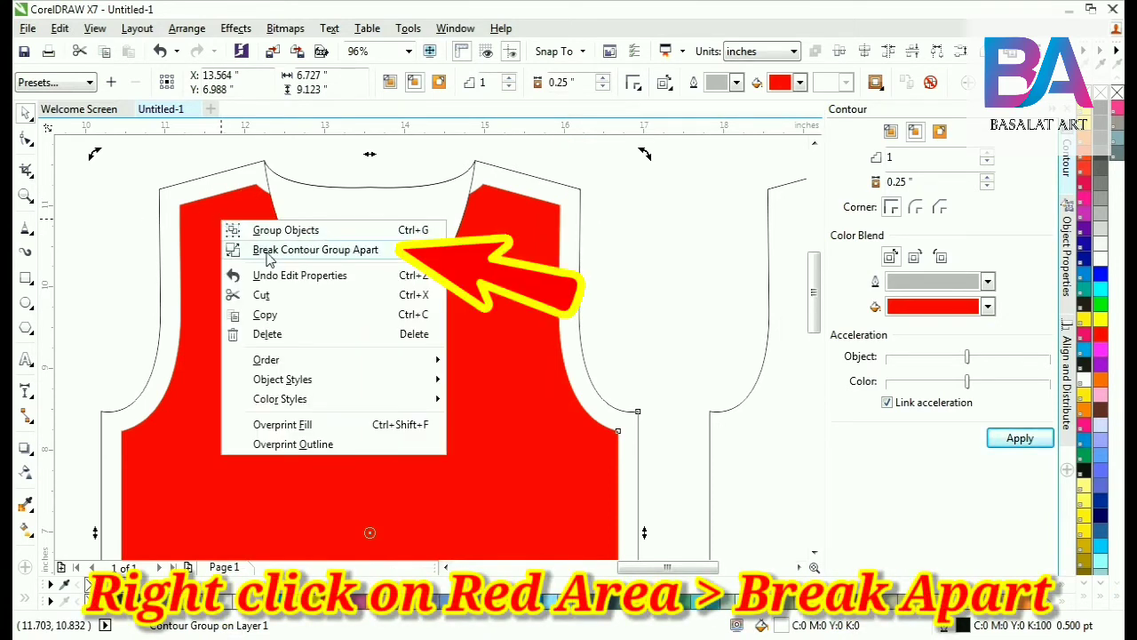
left_click(302, 251)
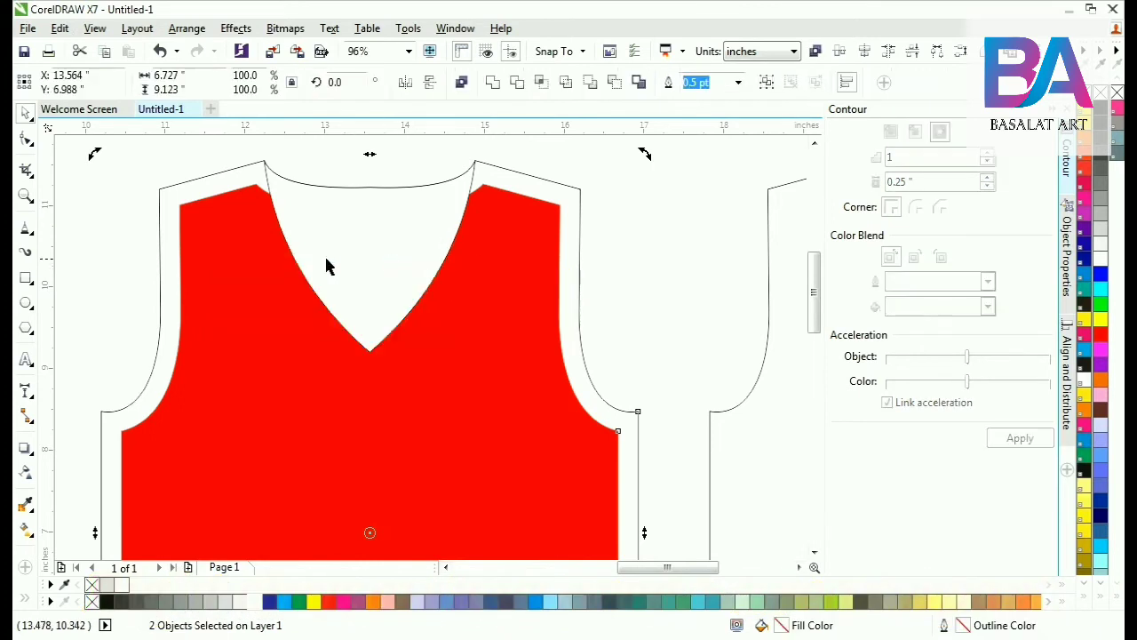
left_click(216, 241)
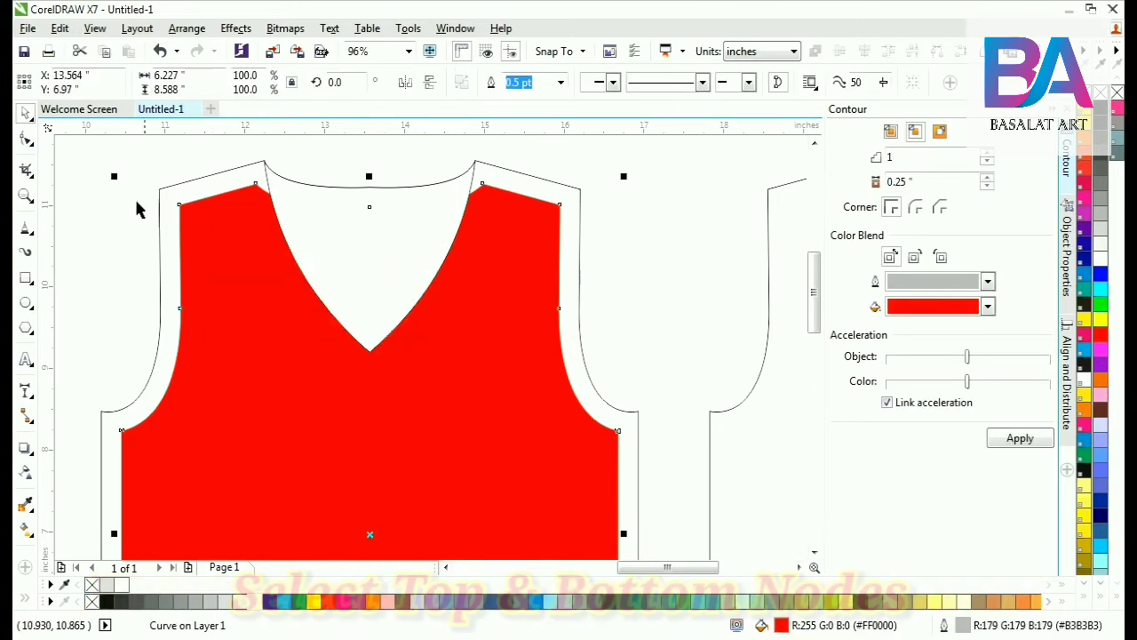
Break the inner contour curve at the shoulder node and the underarm node of the left armhole.
left_click(27, 141)
left_click_drag(118, 184, 201, 223)
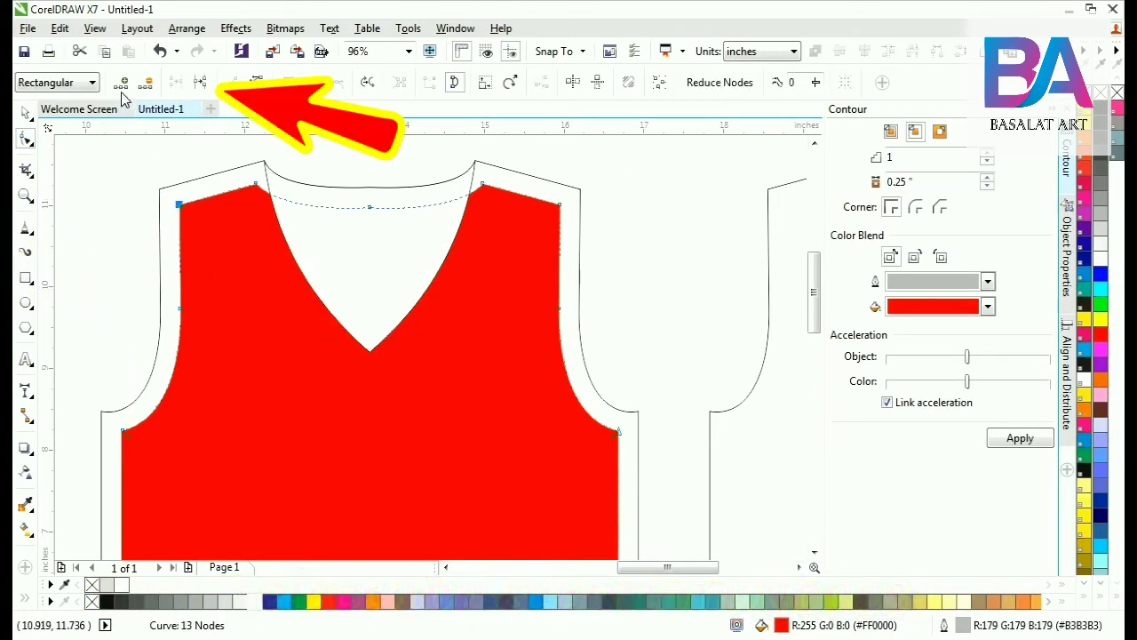
left_click(201, 82)
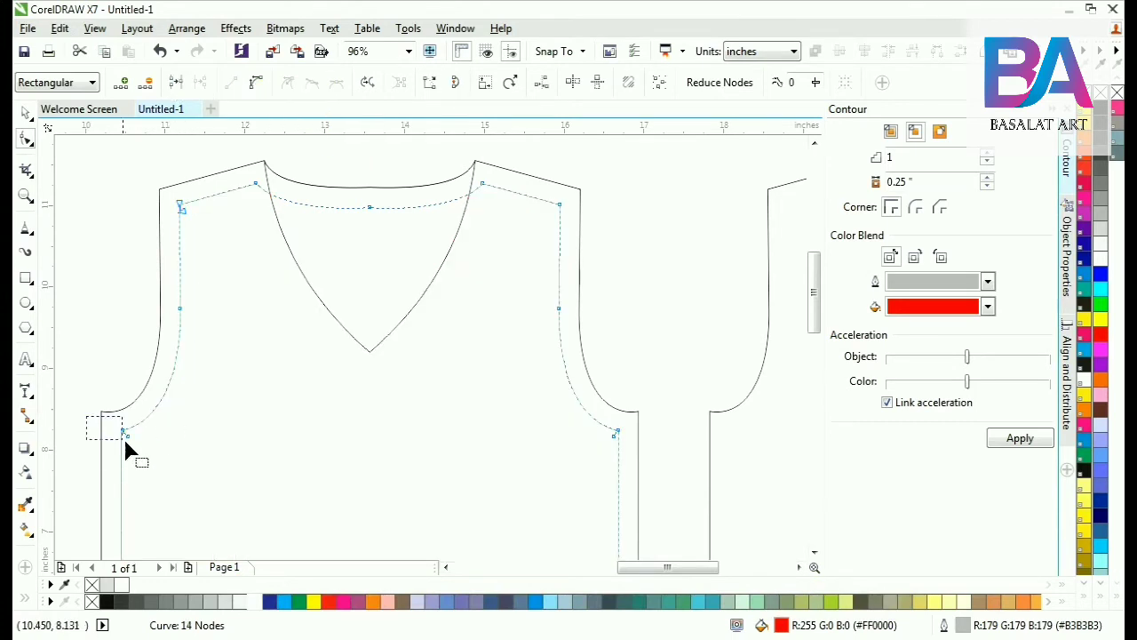
left_click_drag(126, 442, 133, 446)
left_click(200, 82)
key("space")
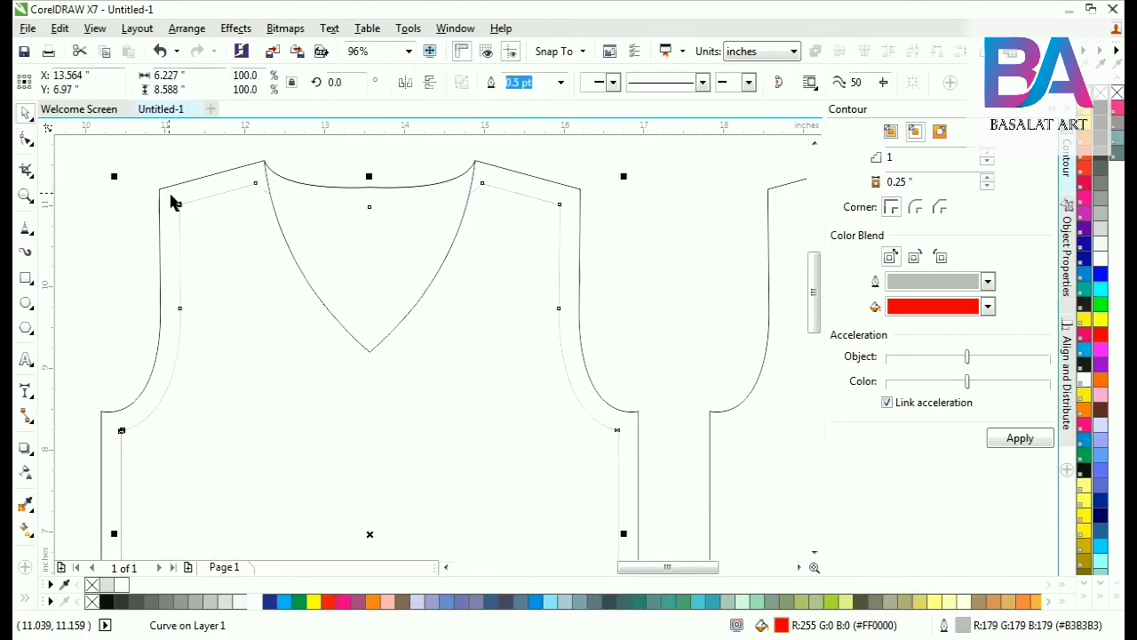
Break the inner contour curve apart and delete the large body portion, keeping only the left armhole curve.
left_click(228, 241)
left_click(281, 198)
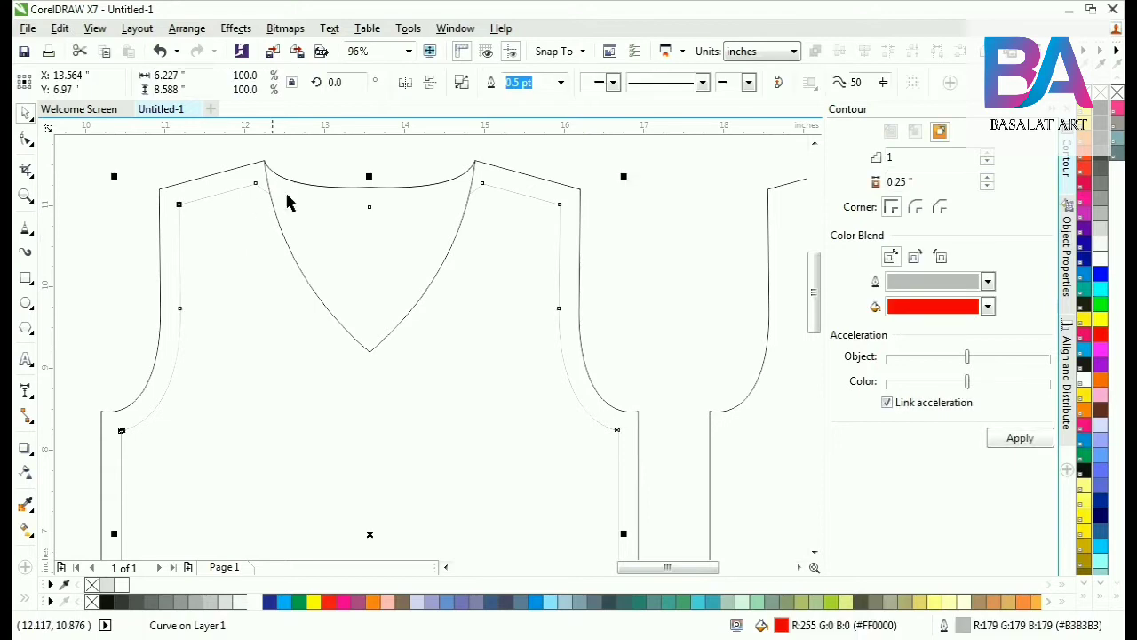
left_click(461, 82)
left_click(119, 249)
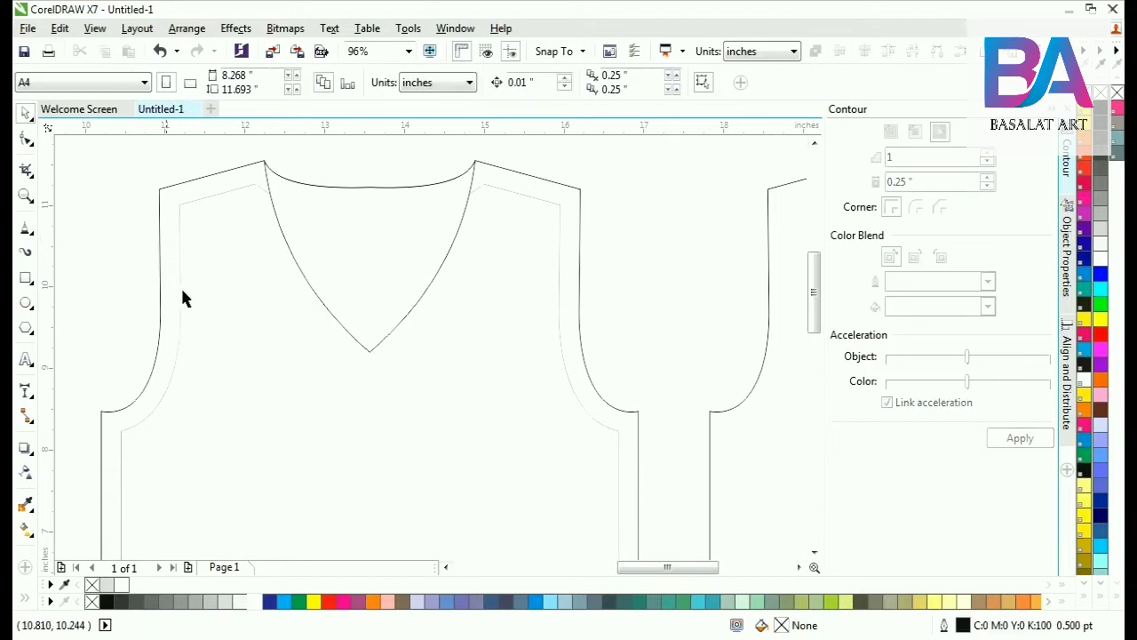
left_click(179, 289)
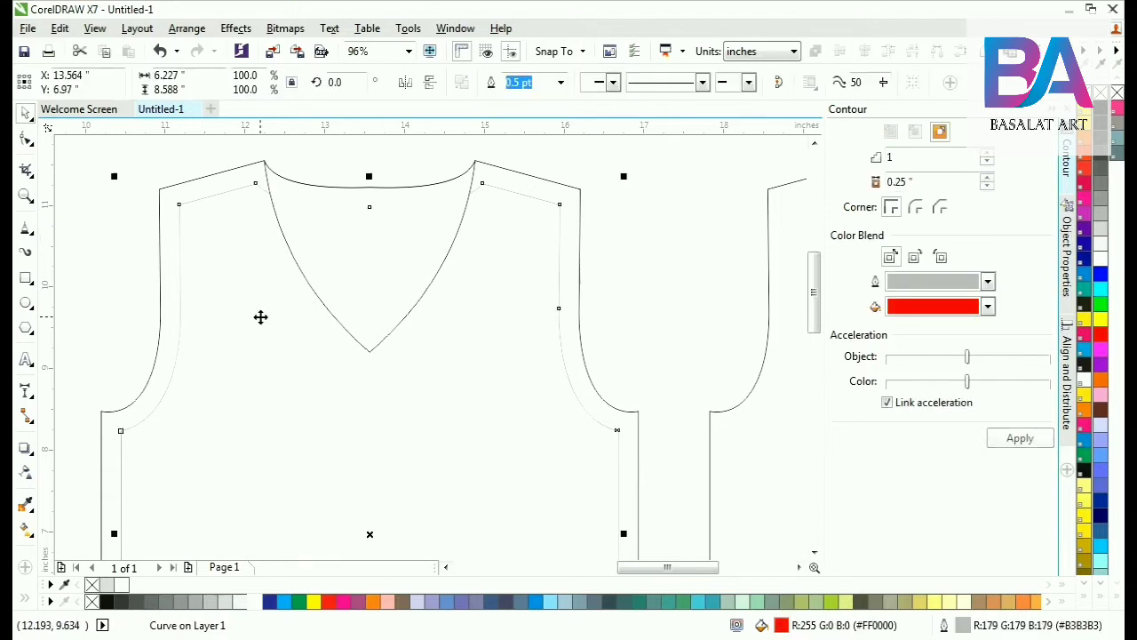
left_click(60, 28)
left_click(98, 237)
left_click(102, 223)
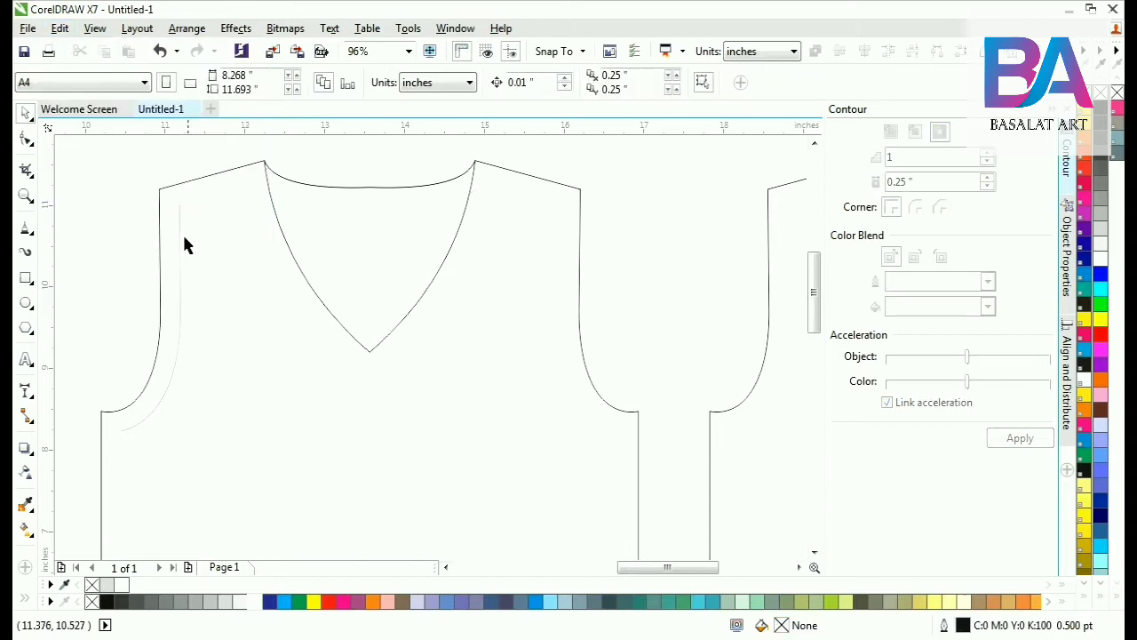
Extend the left armhole curve into a closed shape about 1.34 × 3.53 in reaching outside the body piece.
left_click(179, 217)
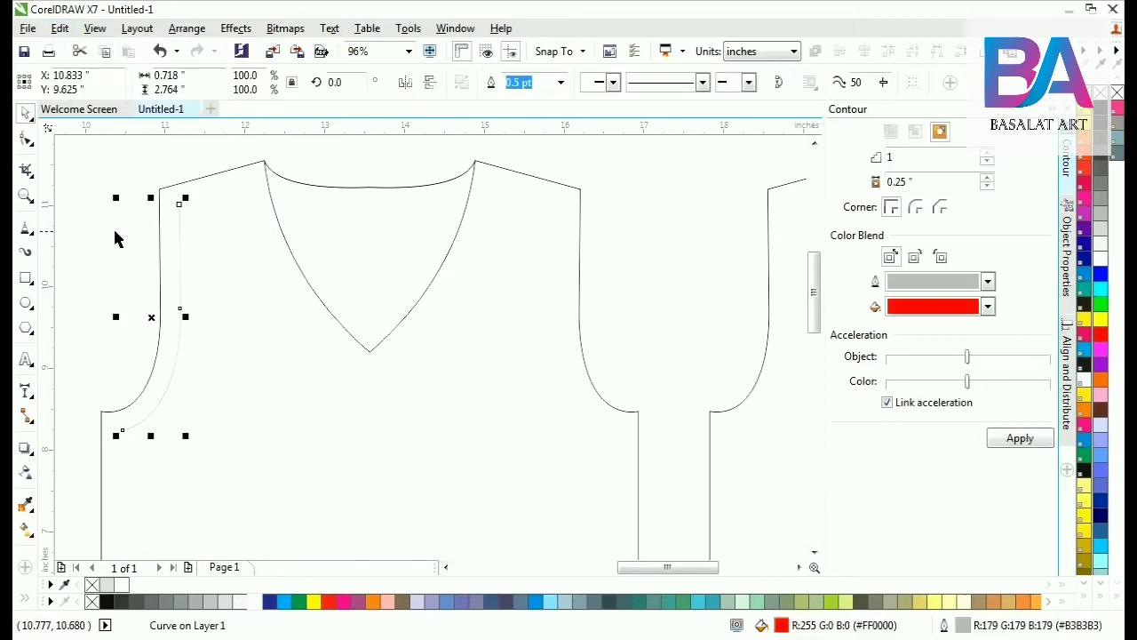
left_click(27, 232)
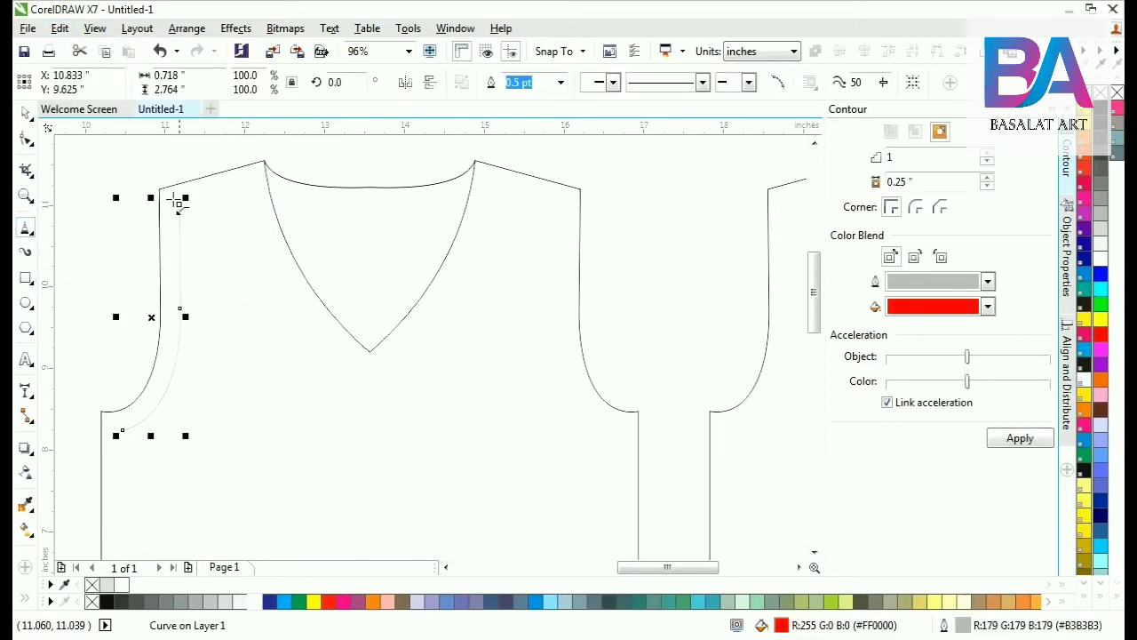
left_click(178, 204)
left_click(178, 163)
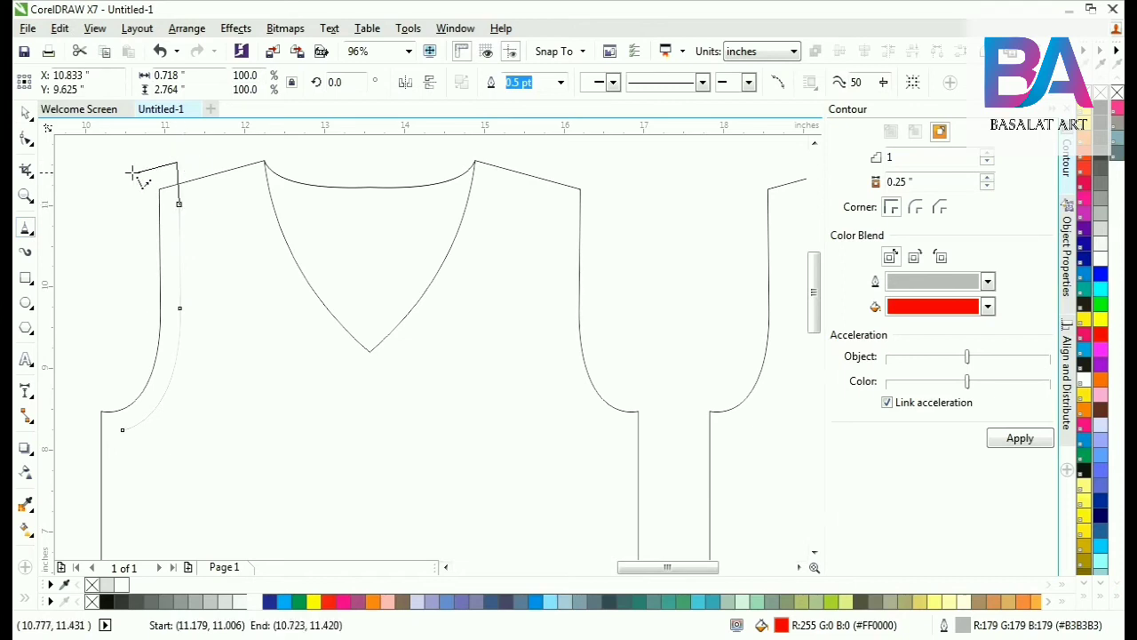
left_click(107, 177)
left_click(74, 449)
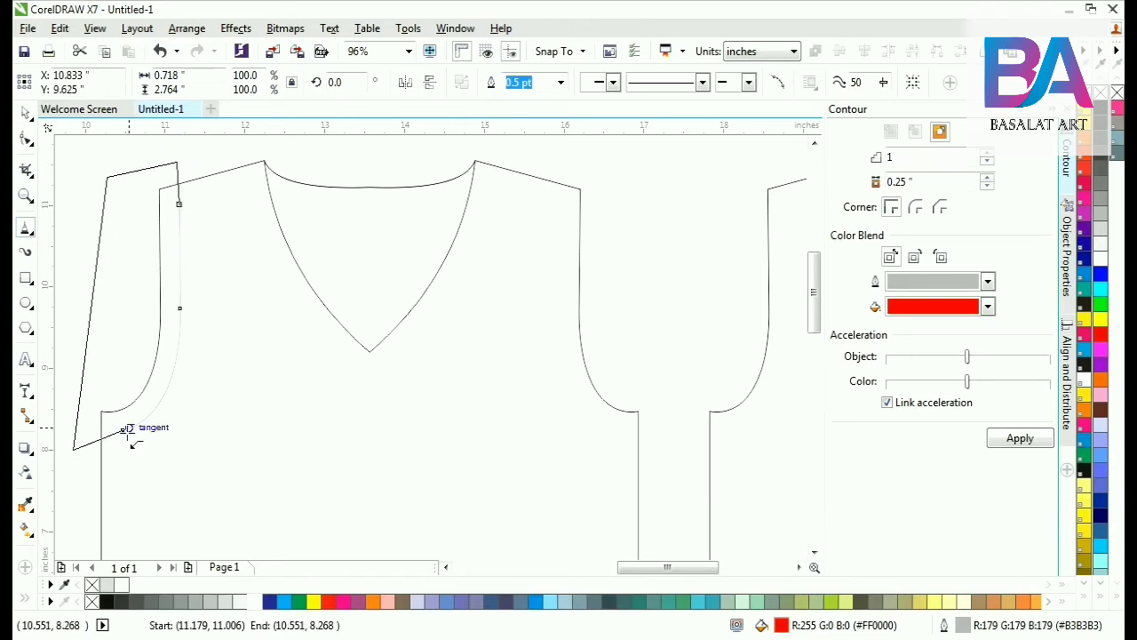
left_click(125, 429)
Remove the red fill from the closed armhole shape.
left_click(179, 440)
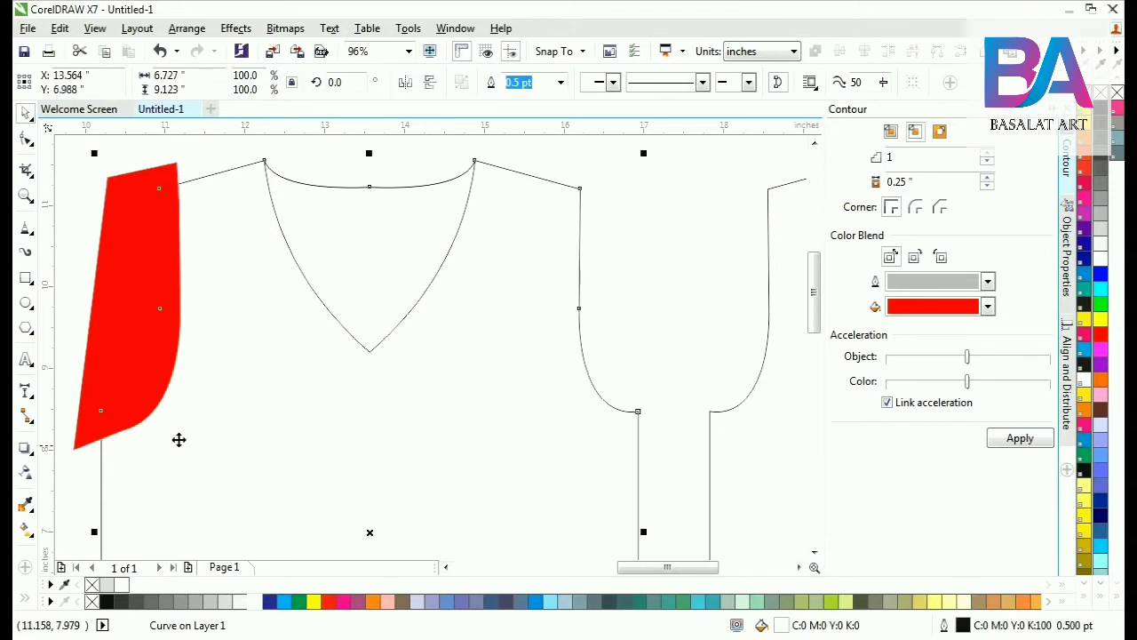
left_click(63, 322)
left_click(119, 255)
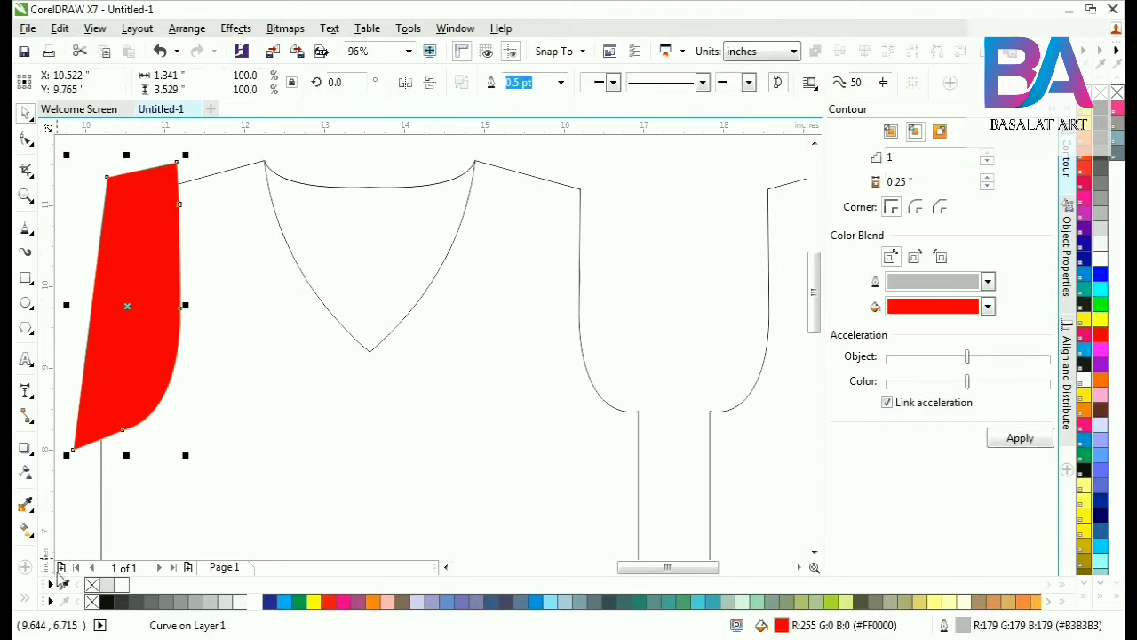
left_click(92, 601)
Move the armhole shape's lower outer corner node up and outward, and adjust its node above the shoulder line slightly outward.
key("z")
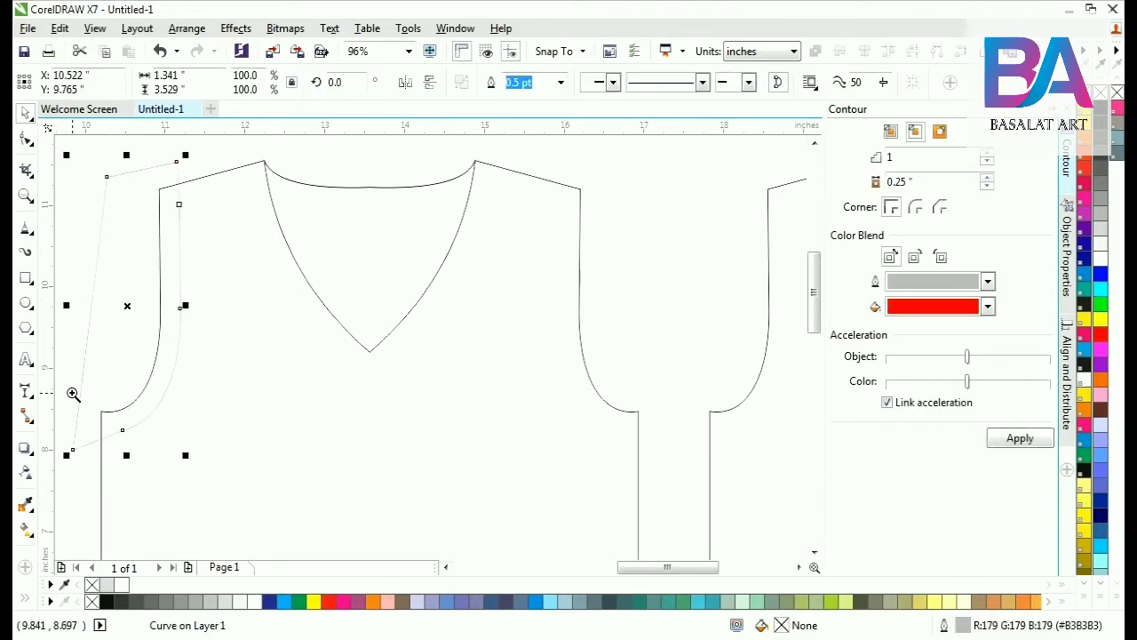
left_click_drag(75, 362, 200, 496)
key("F10")
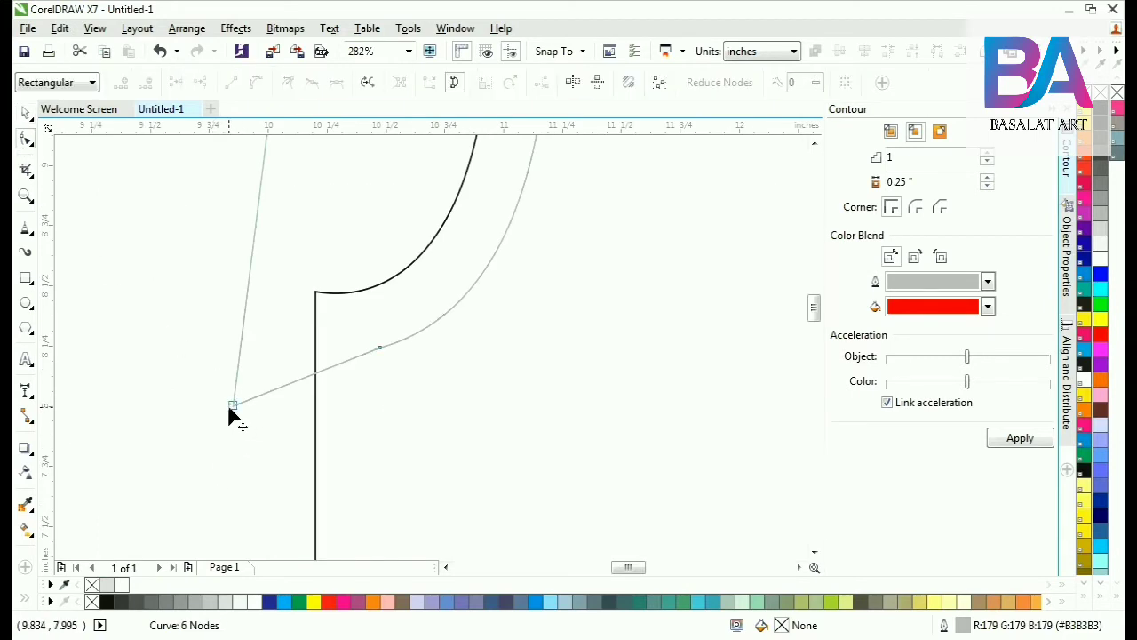
left_click_drag(228, 410, 216, 376)
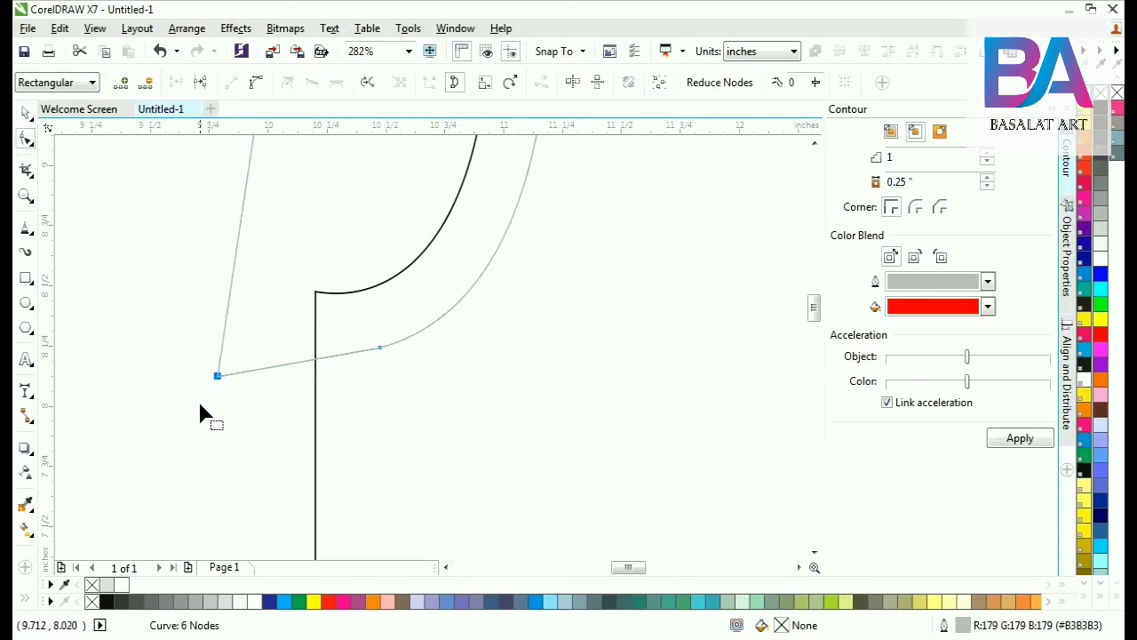
key("space")
scroll(118, 459, "down", 1)
scroll(321, 364, "down", 1)
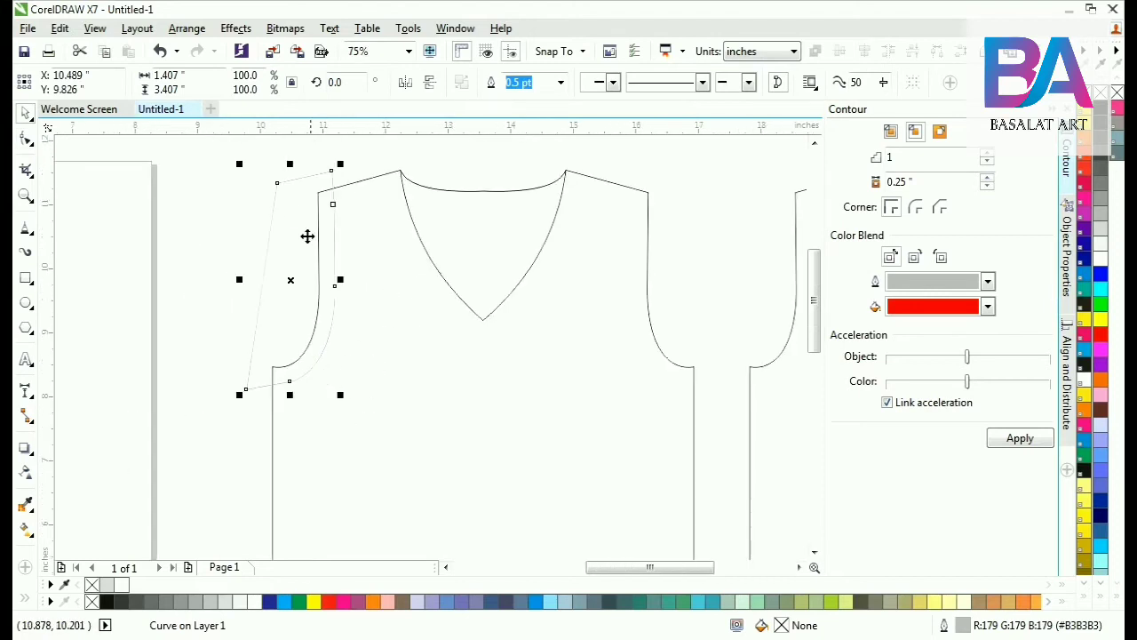
scroll(399, 149, "up", 2)
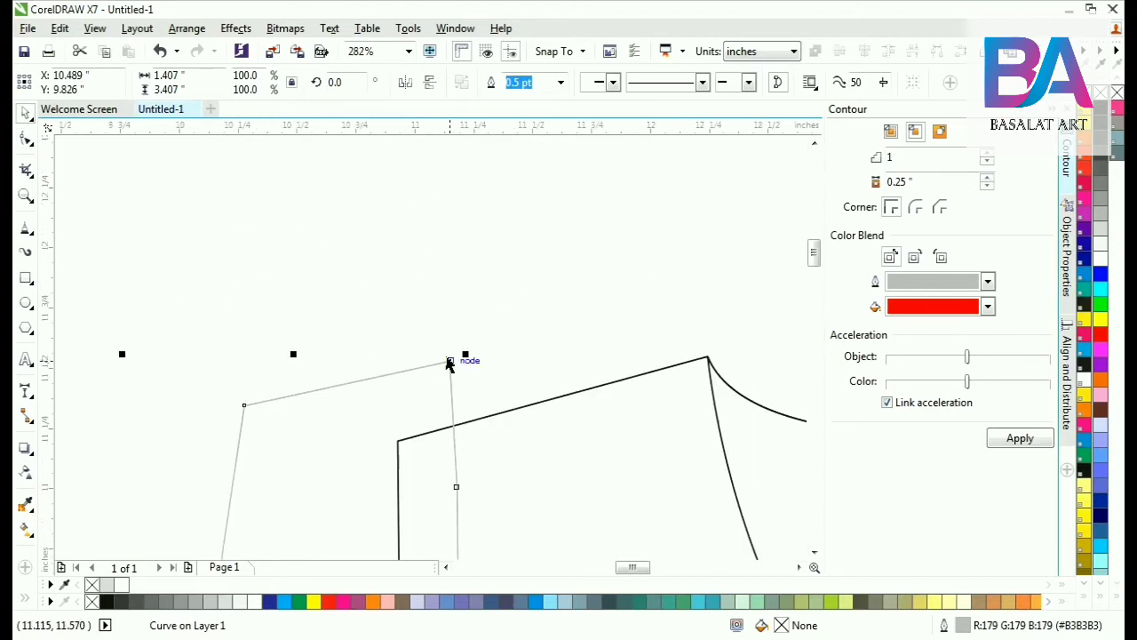
key("space")
mouse_move(451, 363)
left_mouse_down()
mouse_move(464, 362)
mouse_move(460, 351)
left_mouse_up()
scroll(431, 235, "down", 1)
scroll(426, 223, "down", 1)
key("space")
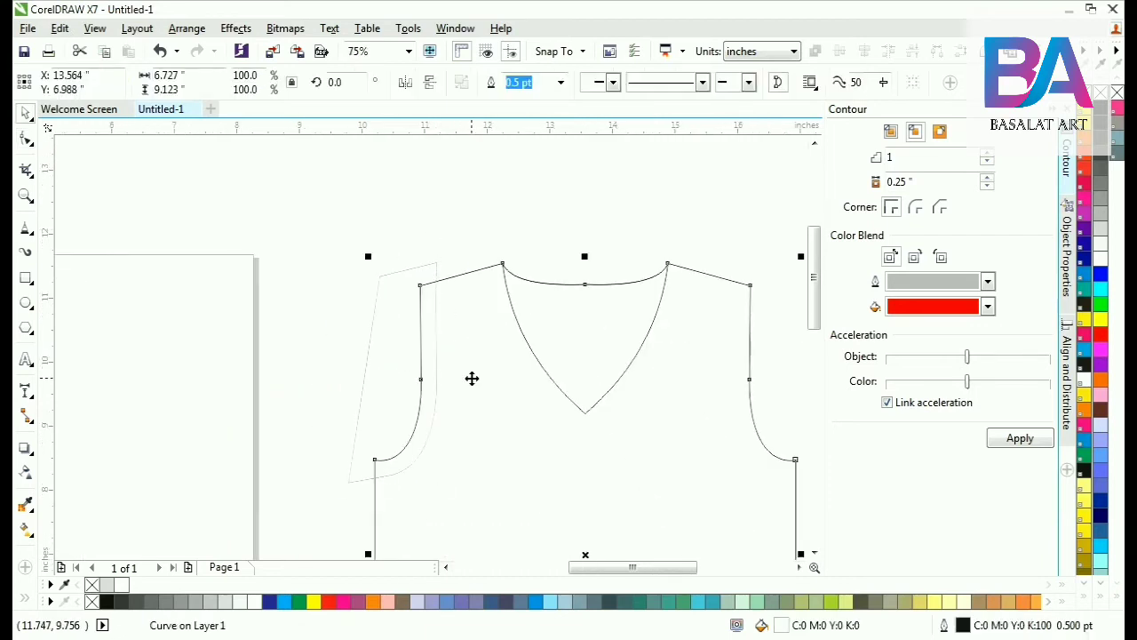
Intersect the armhole shape with the front body piece to create the armhole strip, and delete the original closed shape.
left_click(384, 286, "shift")
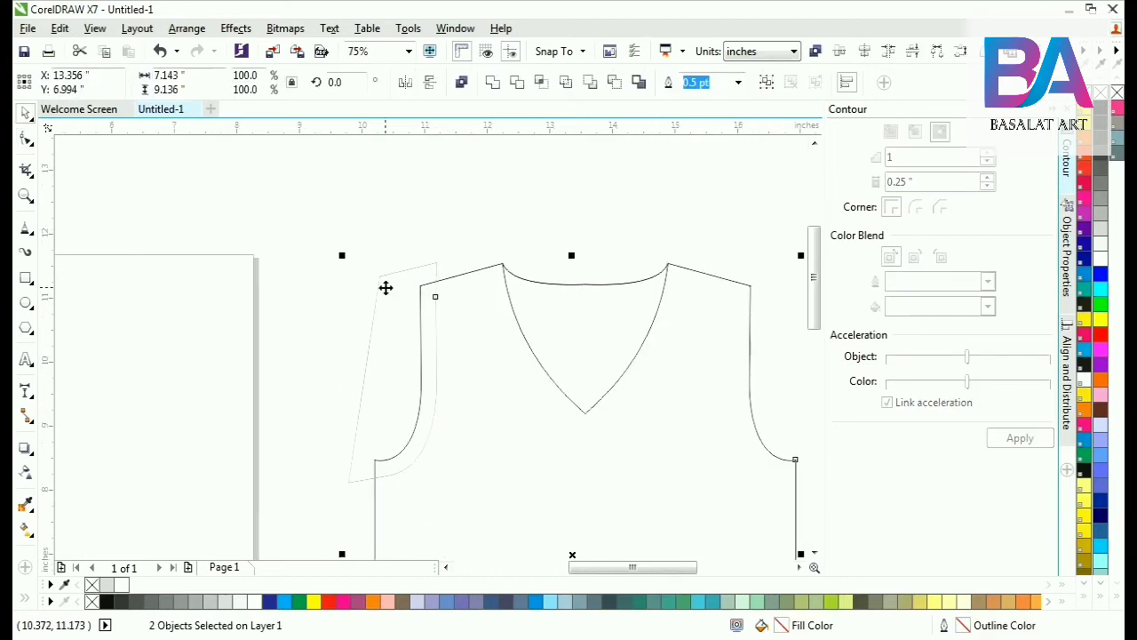
left_click(539, 83)
left_click(489, 203)
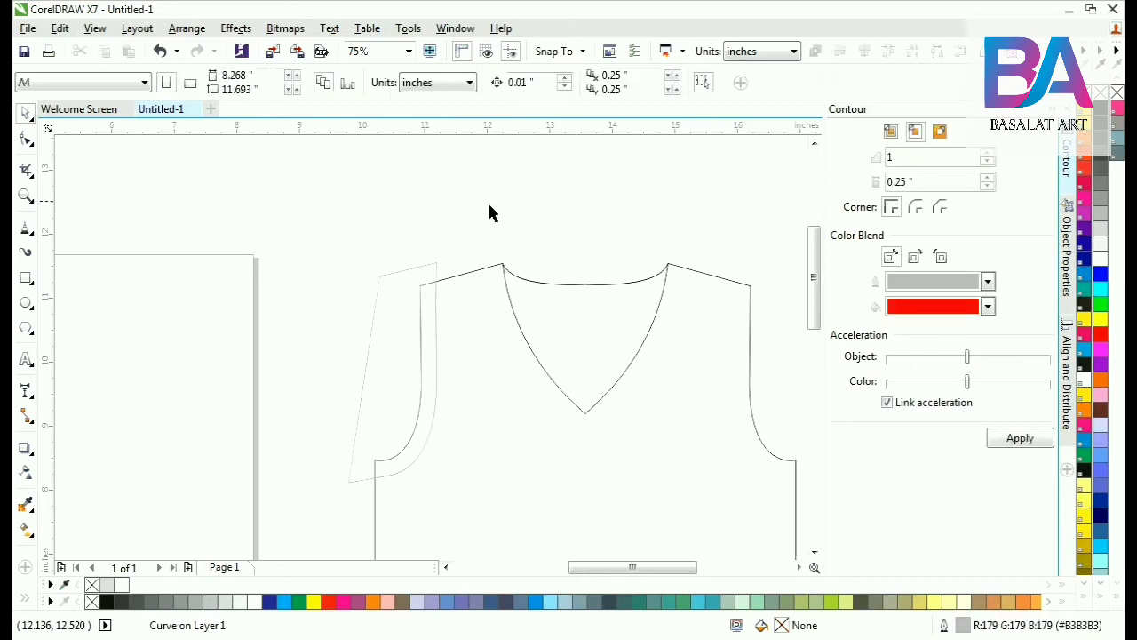
left_click(396, 287)
key("Delete")
scroll(116, 214, "down", 1)
key("F2")
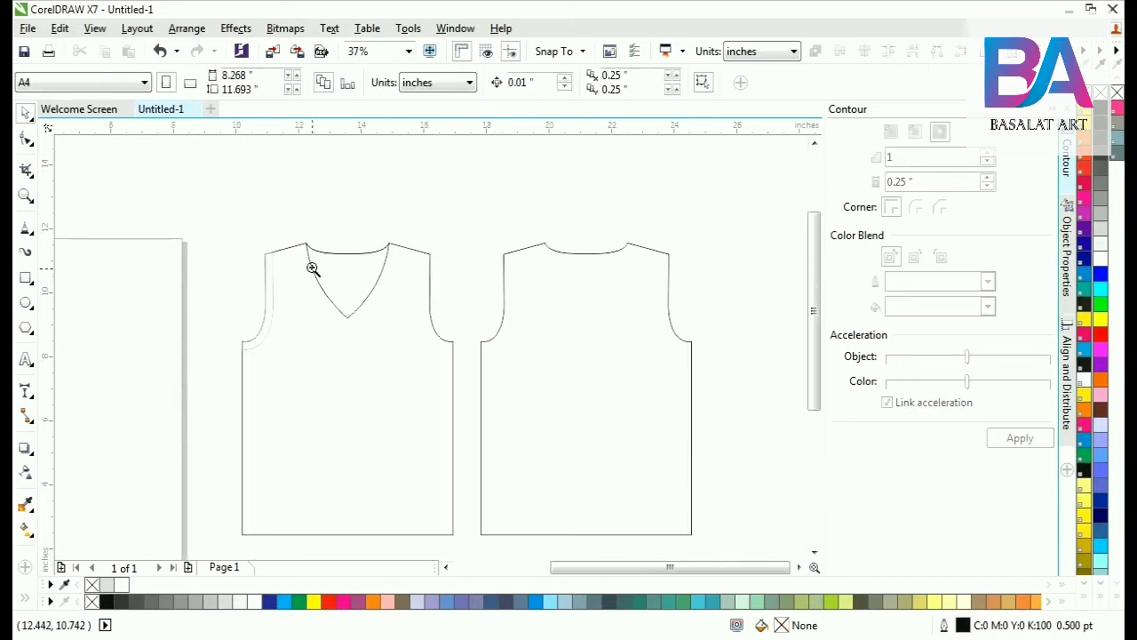
left_click_drag(225, 210, 494, 398)
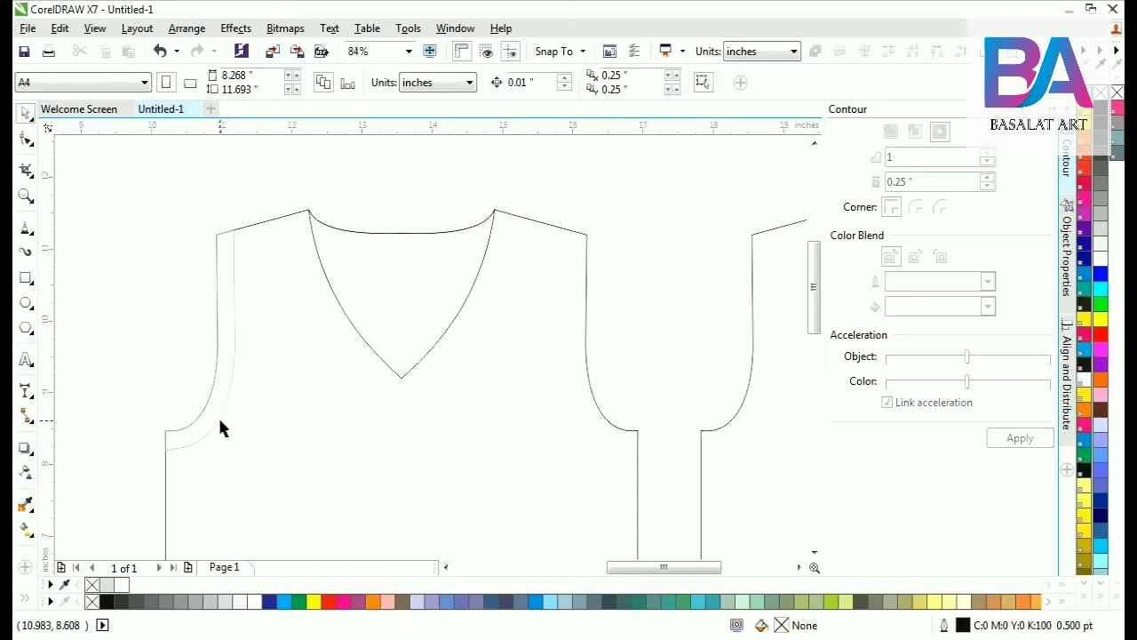
Mirror a copy of the left armhole strip onto the front piece's right armhole, and combine both strips into one object.
left_click(217, 415)
left_click_drag(159, 340, 287, 340)
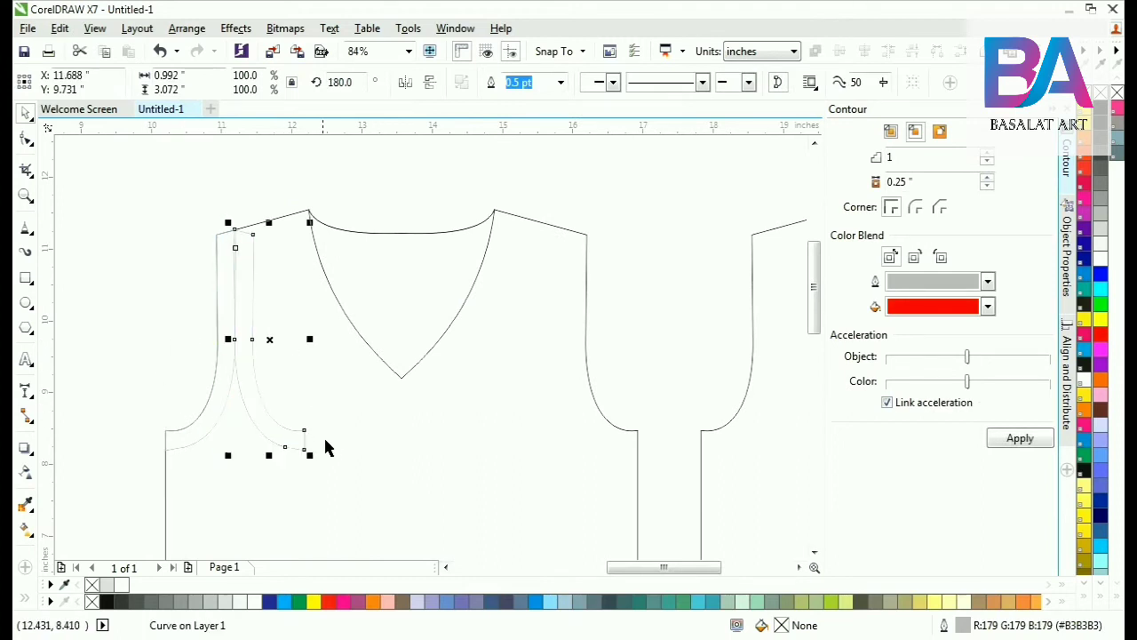
left_click_drag(305, 433, 639, 432)
left_click(228, 255, "shift")
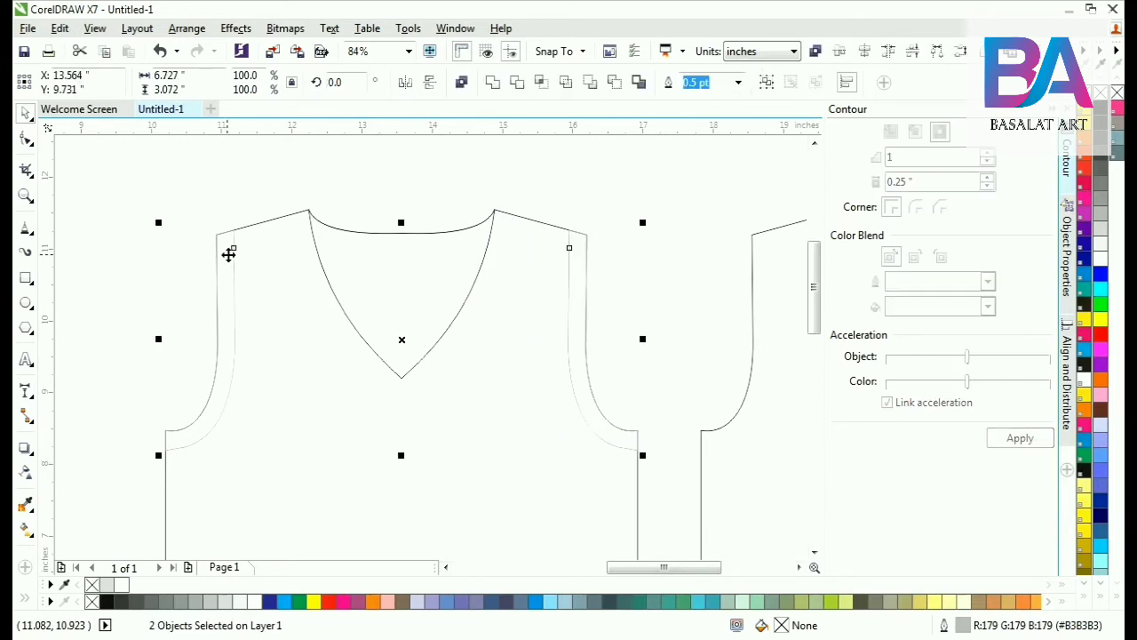
left_click(461, 83)
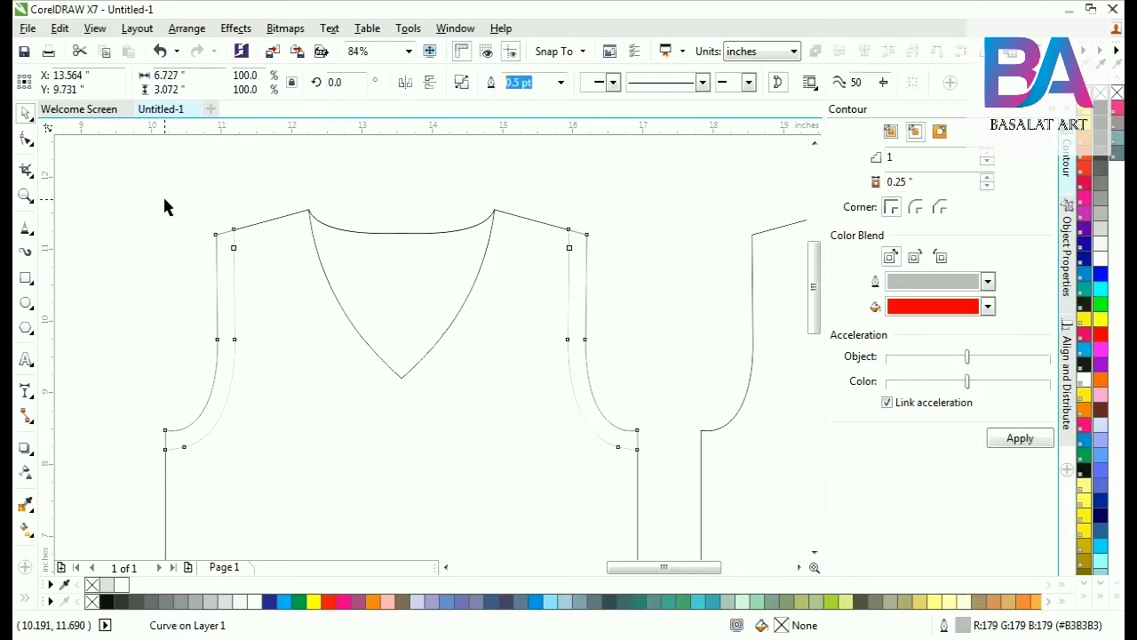
Fill the combined armhole strips with black.
left_click(164, 206)
left_click(226, 244)
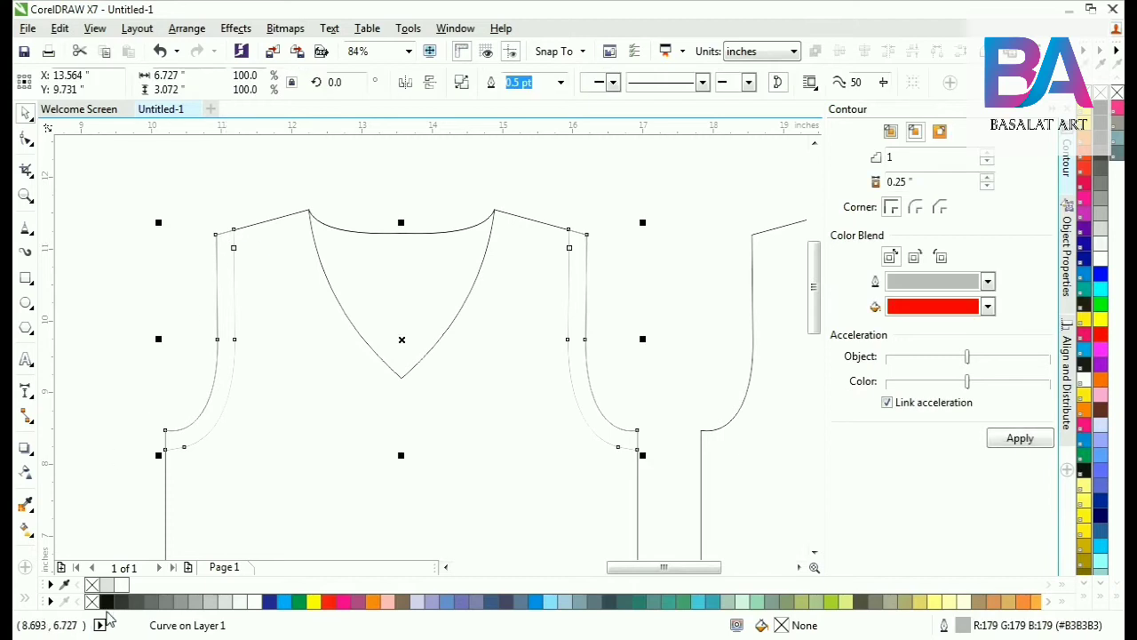
left_click(106, 603)
left_click(93, 325)
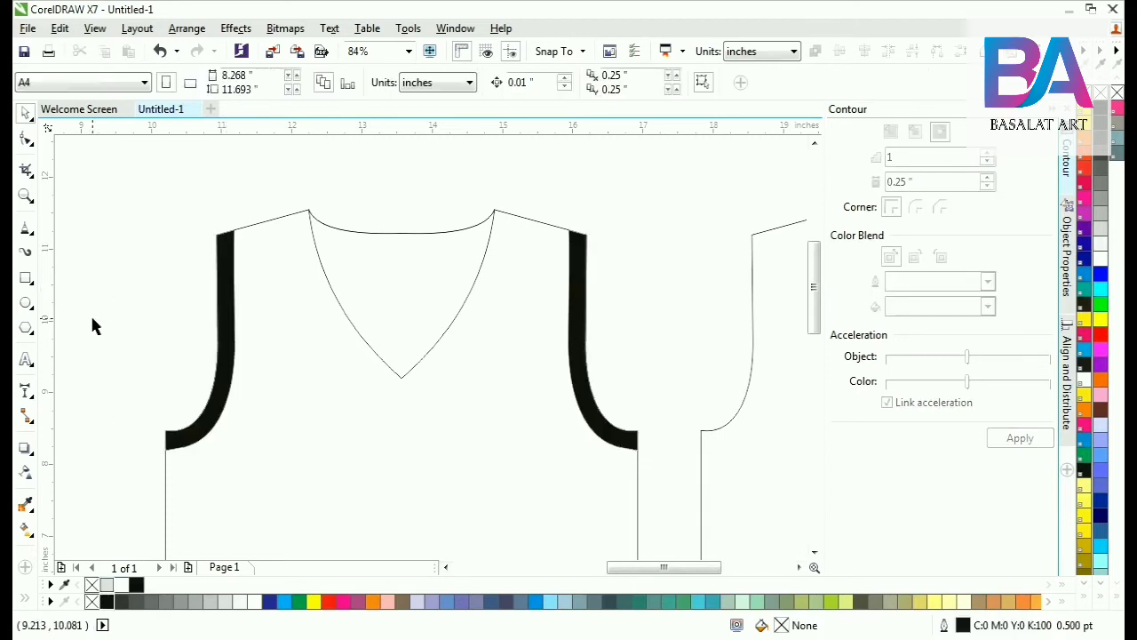
Apply a one-step 0.25 in outside contour to the front neckline shape and break the contour group apart.
left_click(357, 269)
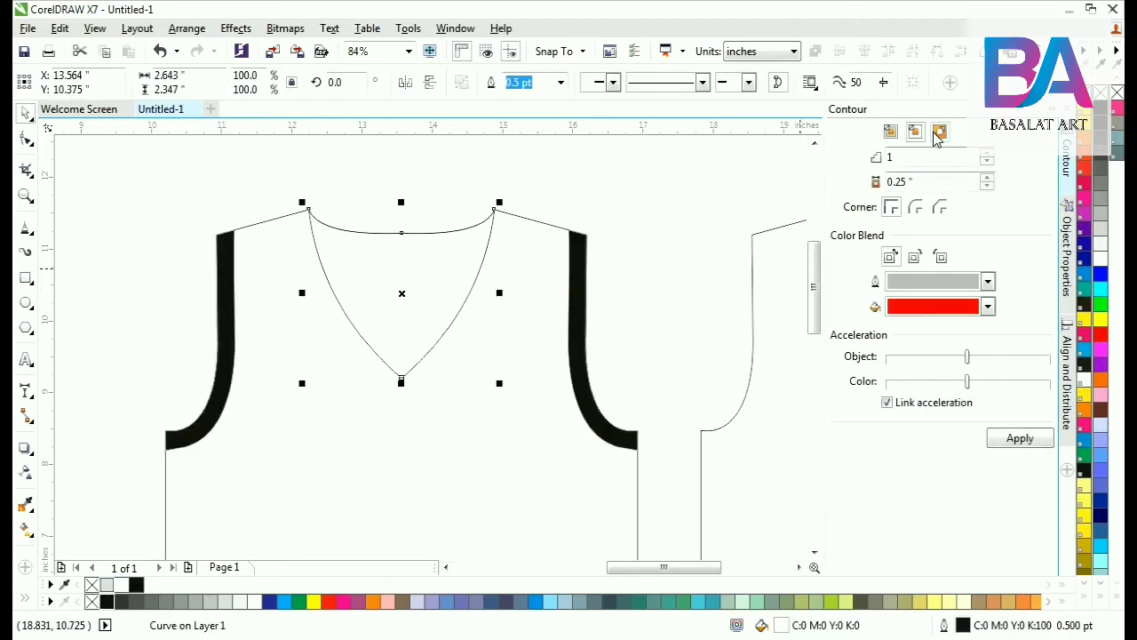
left_click(1022, 439)
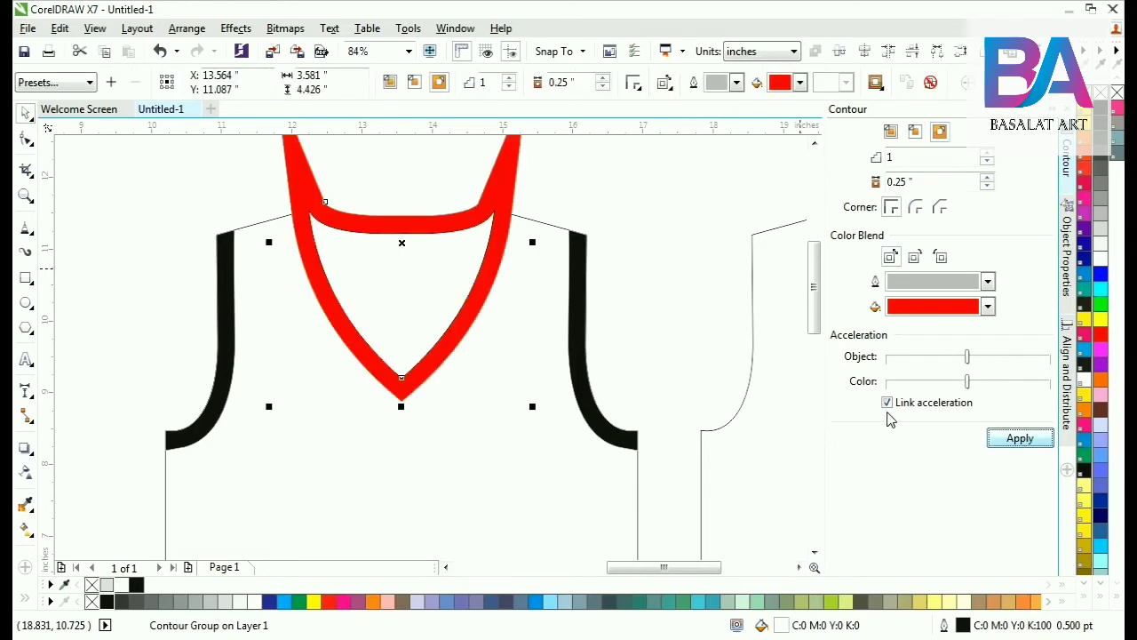
left_click(288, 166)
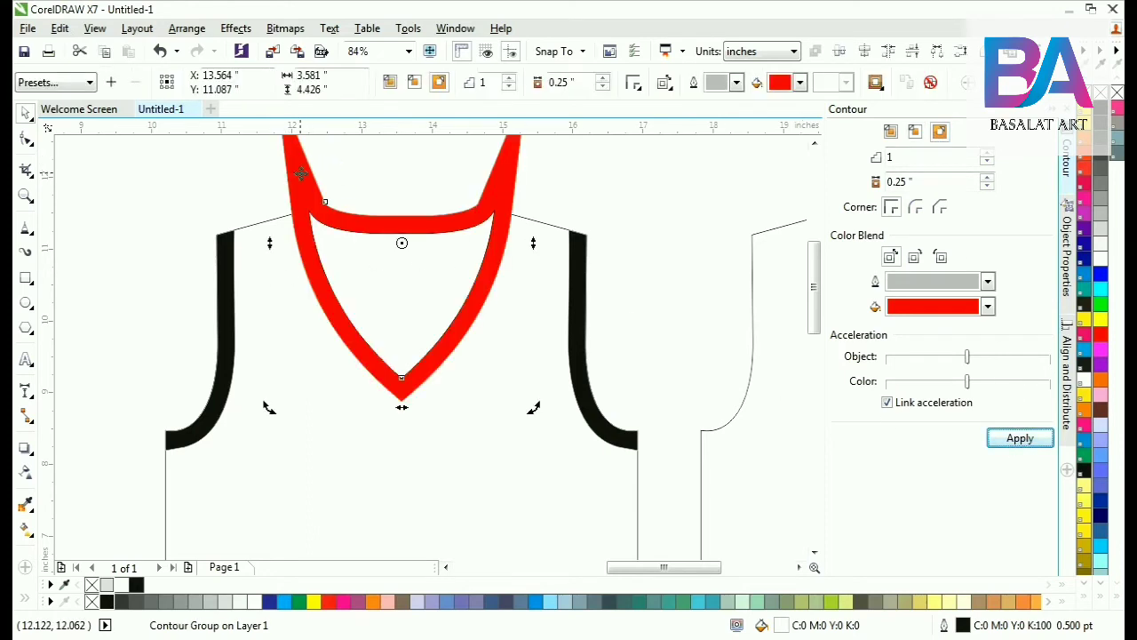
right_click(300, 174)
left_click(325, 205)
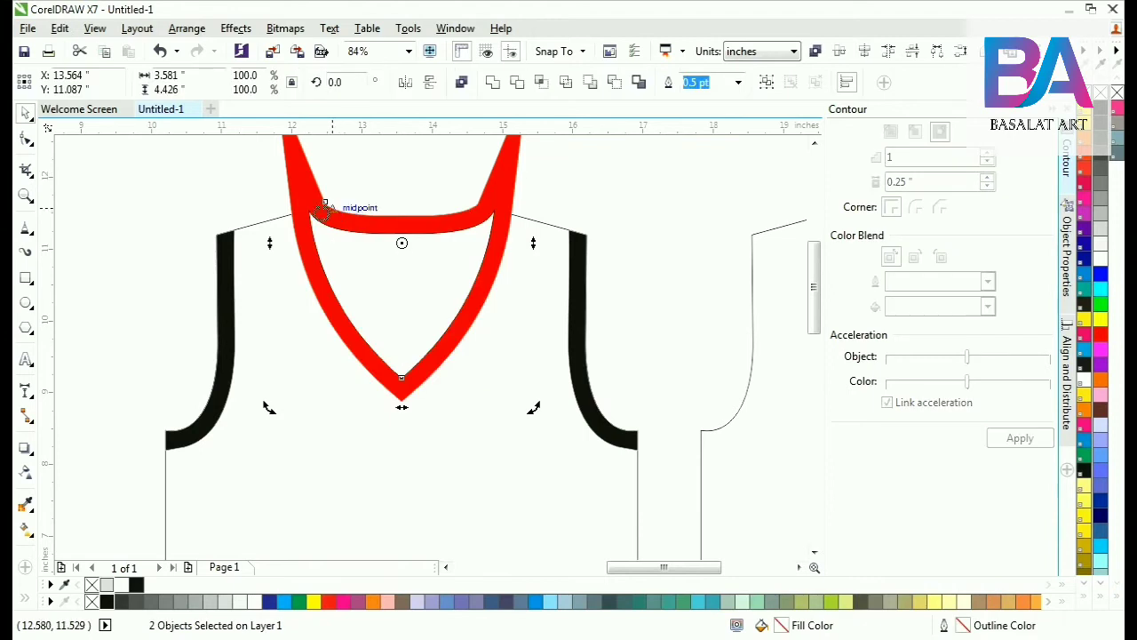
left_click(236, 206)
left_click(302, 186)
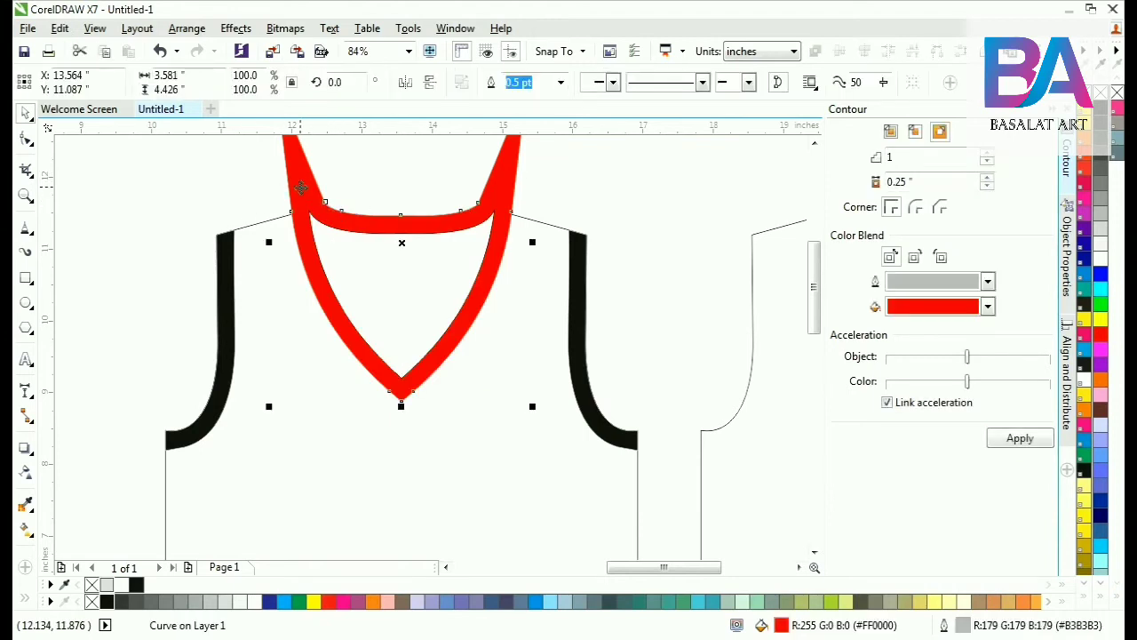
Intersect the red neckline contour with the front body piece to create the V-neck strip, and delete the original red contour.
left_click(248, 196)
left_click(292, 330)
left_click(302, 173, "shift")
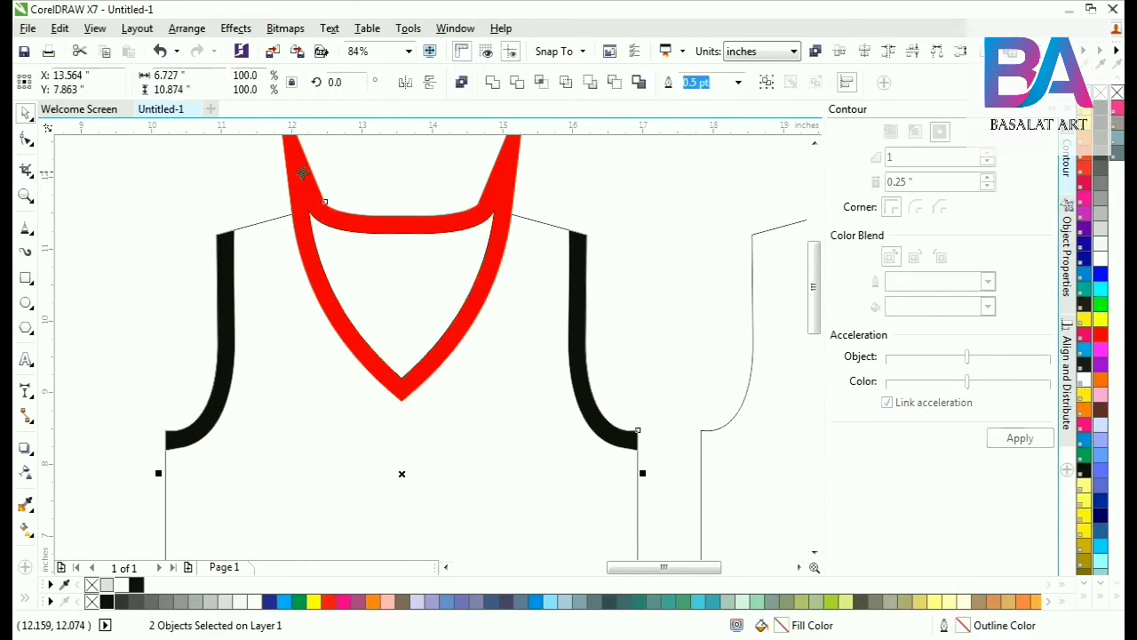
left_click(538, 86)
left_click(378, 169)
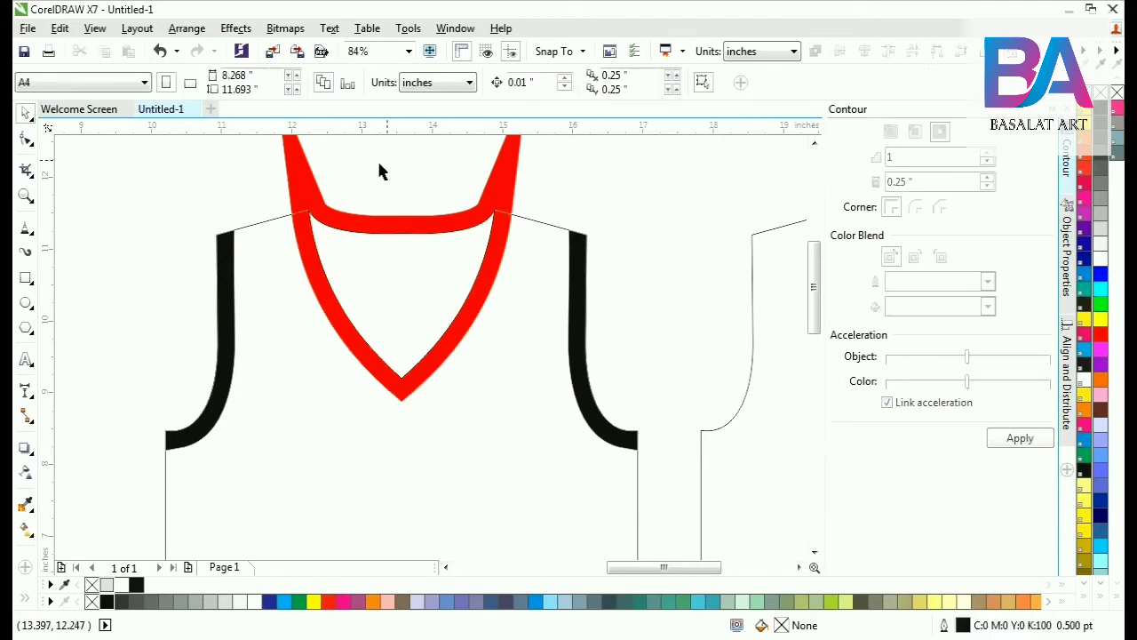
left_click(304, 181)
left_click(60, 27)
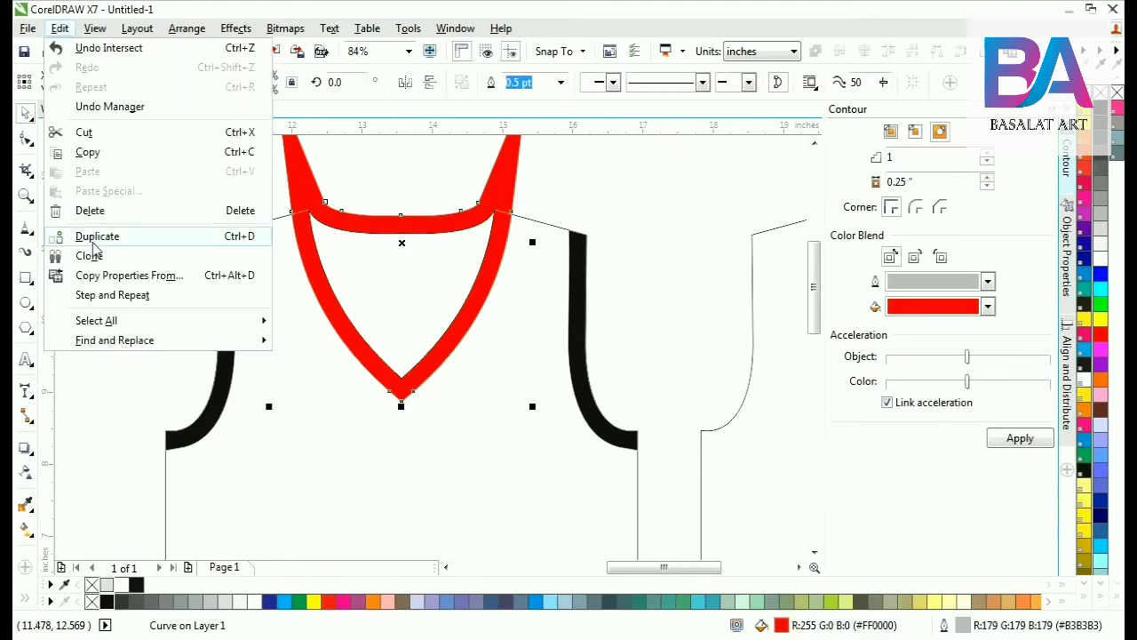
left_click(92, 211)
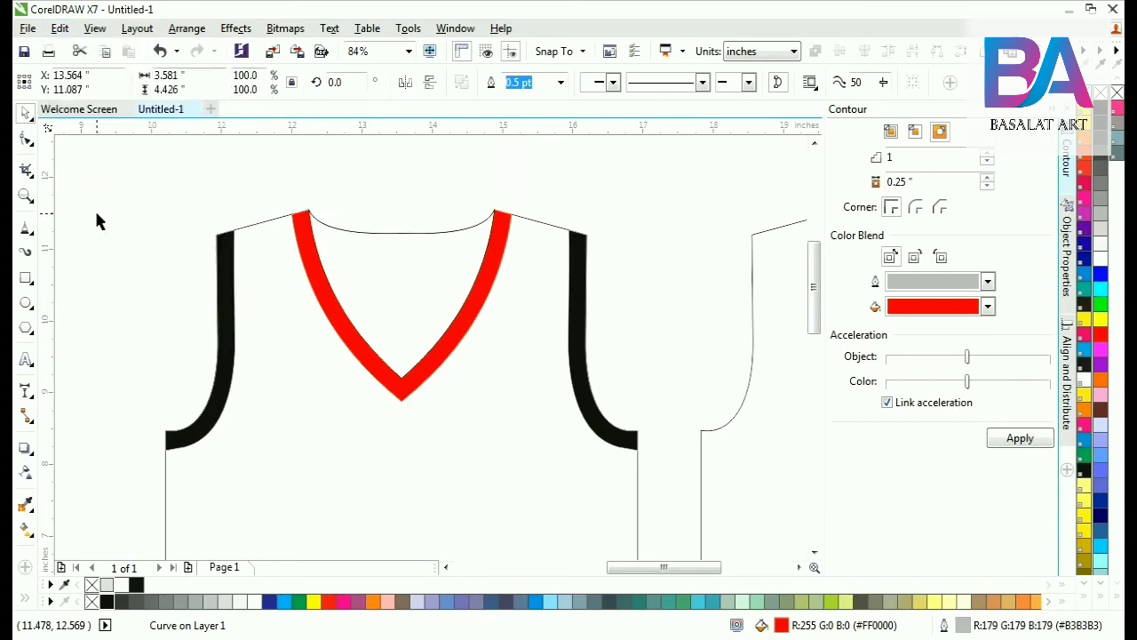
Sample the armhole strip's black with the Color Eyedropper and apply it to the V-neck strip.
left_click(26, 504)
left_click(230, 262)
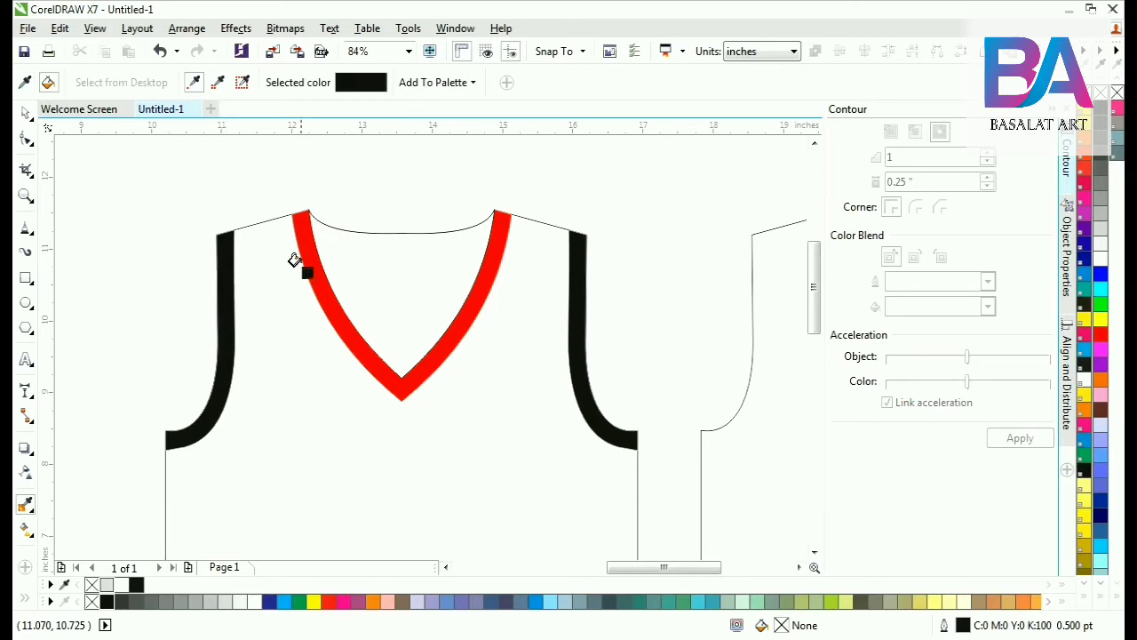
left_click(303, 255)
key("space")
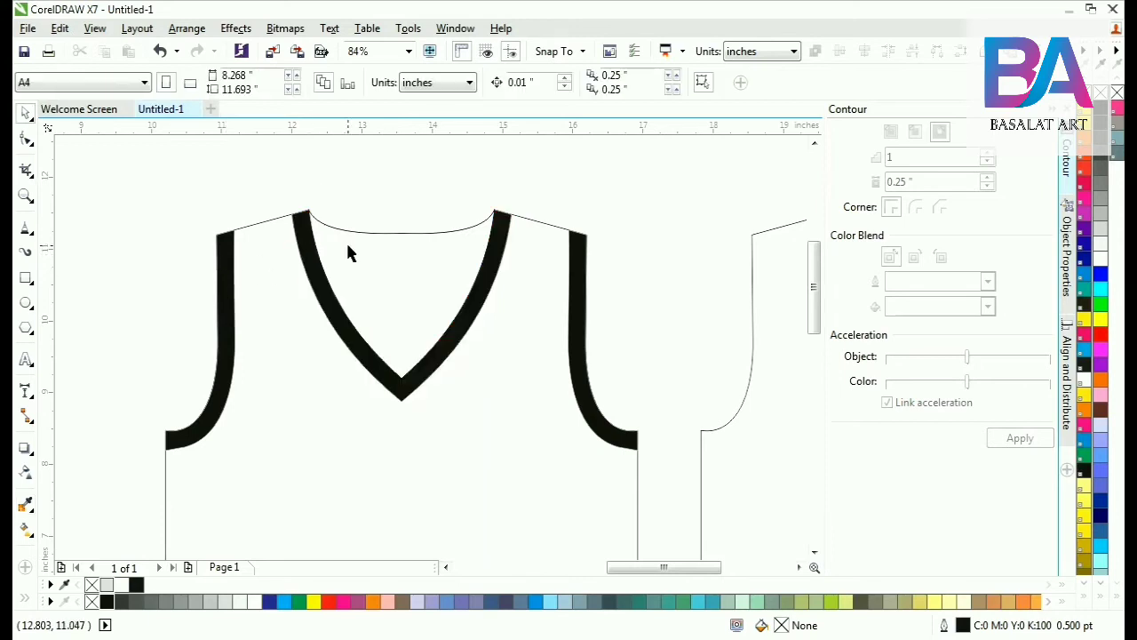
scroll(132, 271, "down", 2)
left_click_drag(168, 226, 541, 388)
left_click(696, 287)
left_click(349, 222)
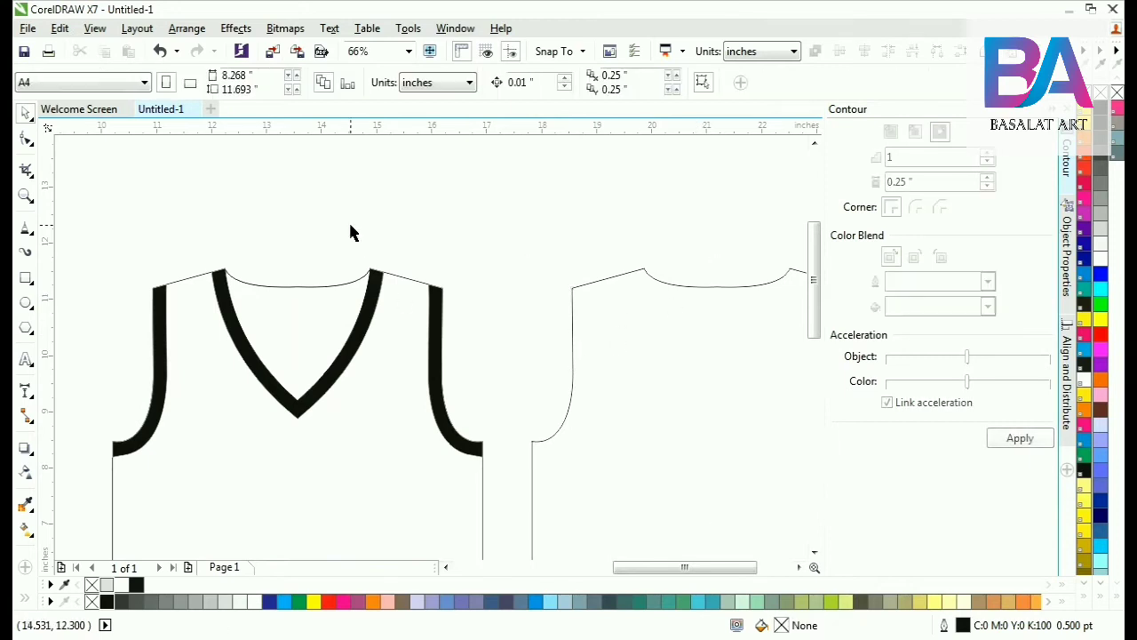
key("F2")
left_click_drag(99, 249, 592, 488)
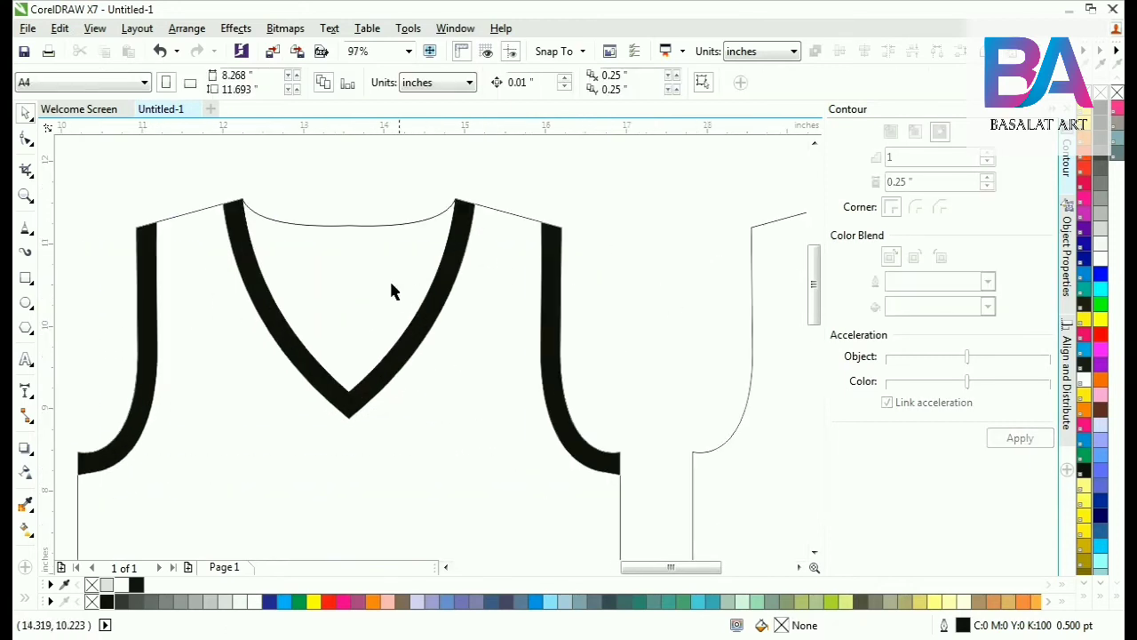
left_click(378, 300)
left_click_drag(378, 299, 620, 335)
key("ctrl+z")
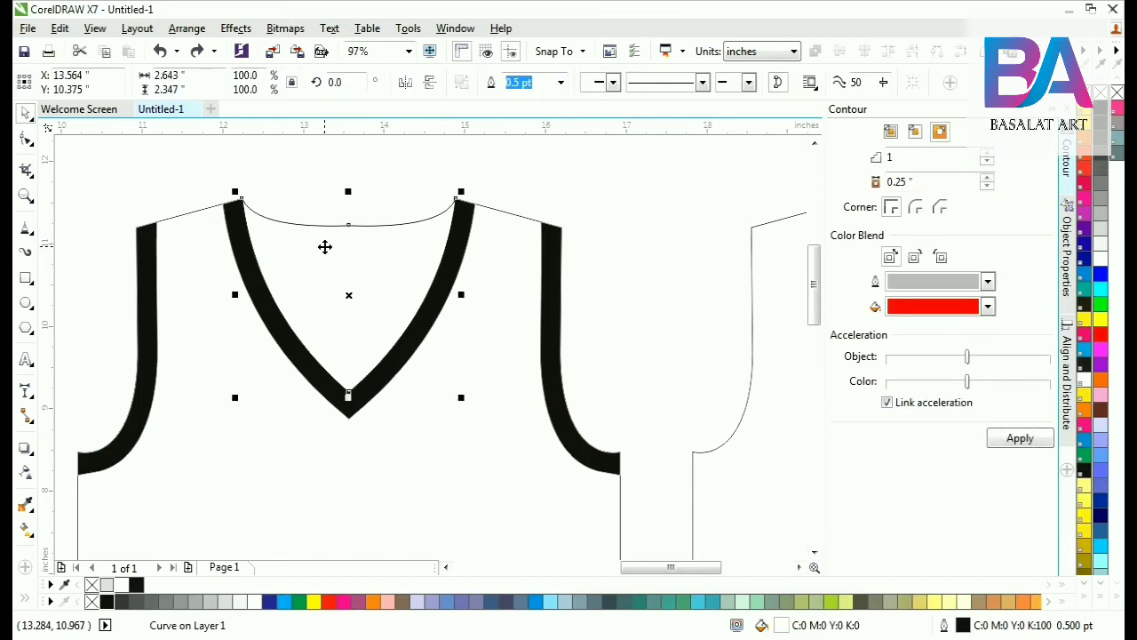
Duplicate the front neckline shape with 0.25 in horizontal and vertical offsets.
left_click(64, 30)
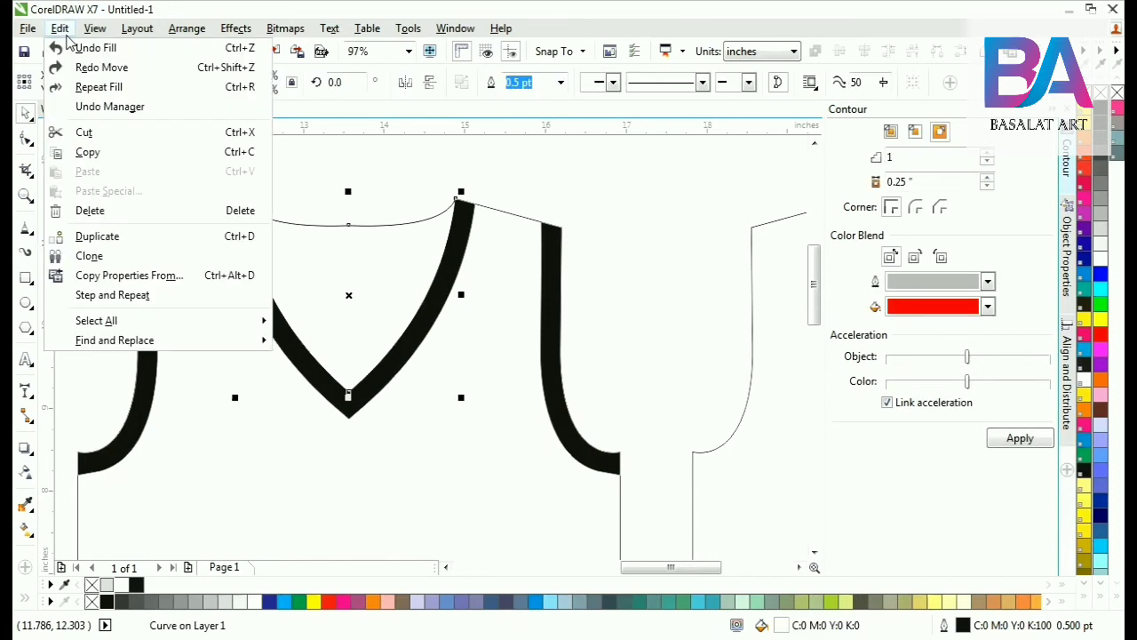
left_click(142, 237)
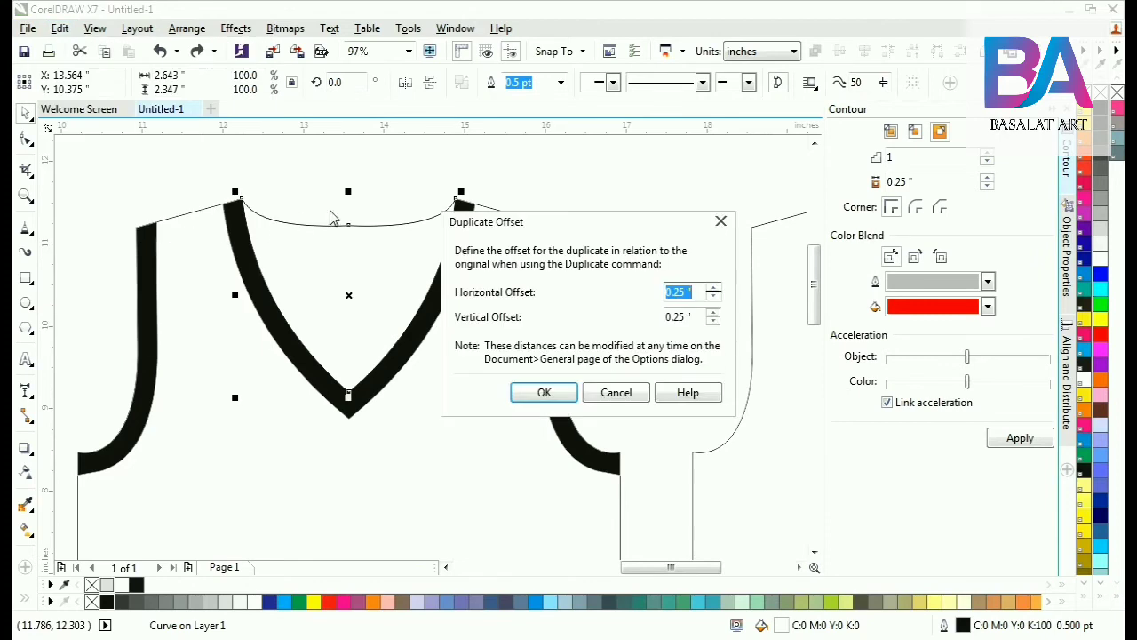
left_click(558, 396)
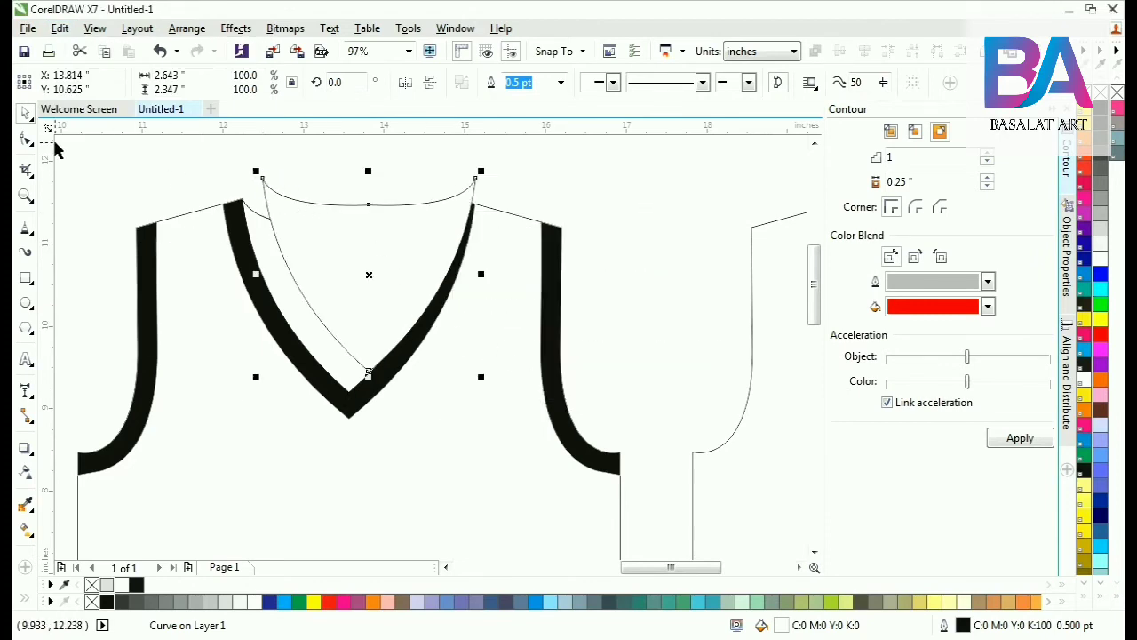
Break the duplicated neckline curve at its two upper corner nodes and break it apart into separate upper and V-shaped curves.
left_click(25, 140)
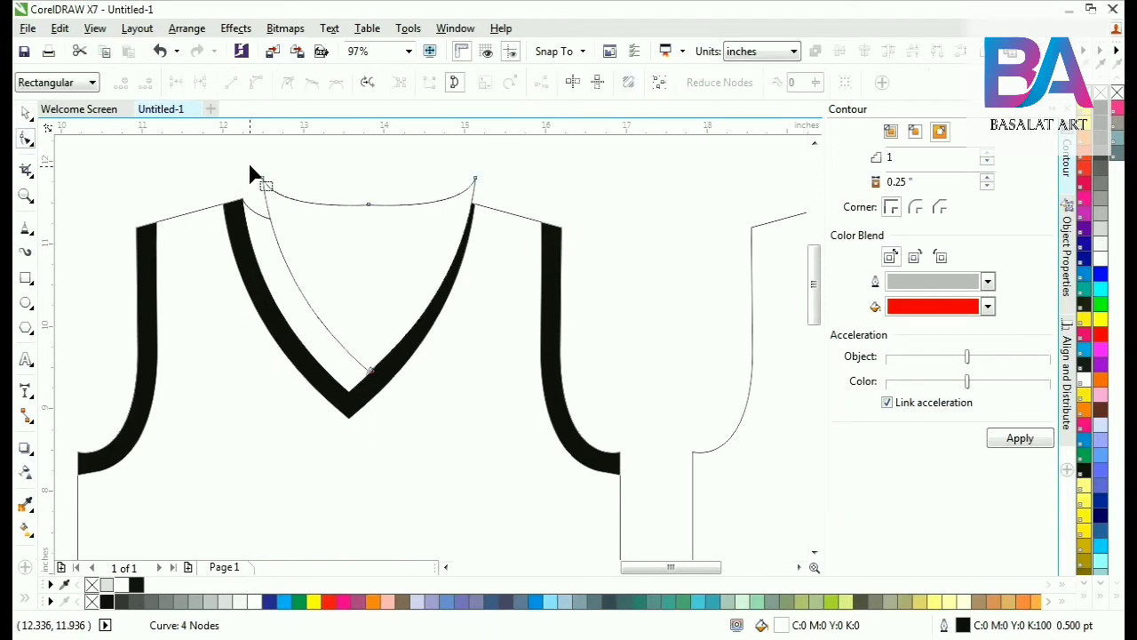
left_click_drag(499, 191, 500, 191)
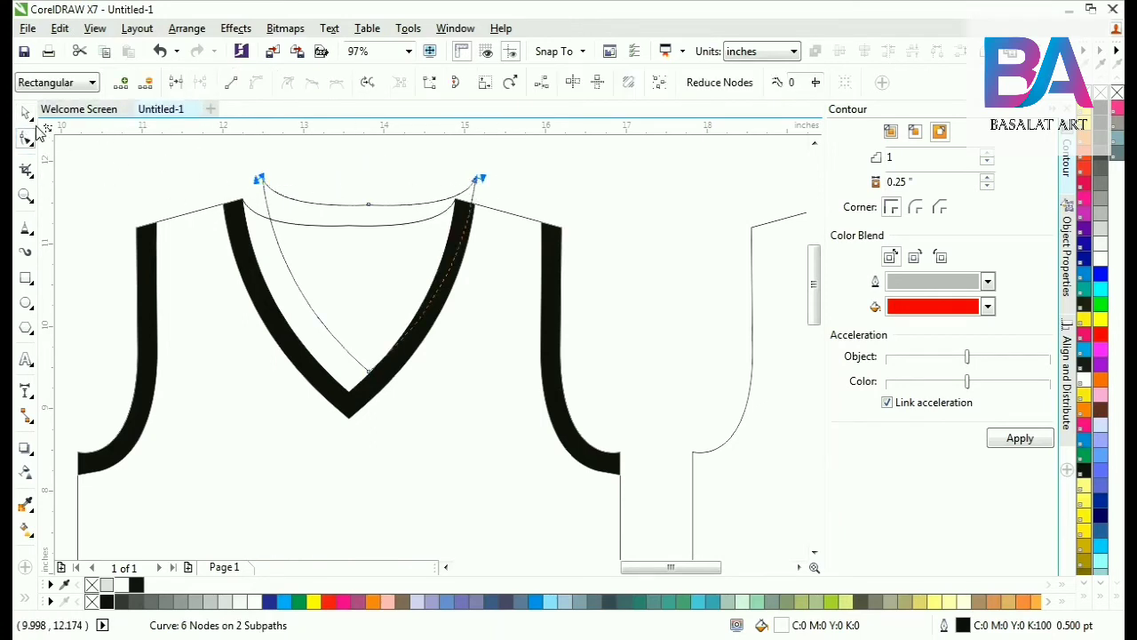
left_click(25, 113)
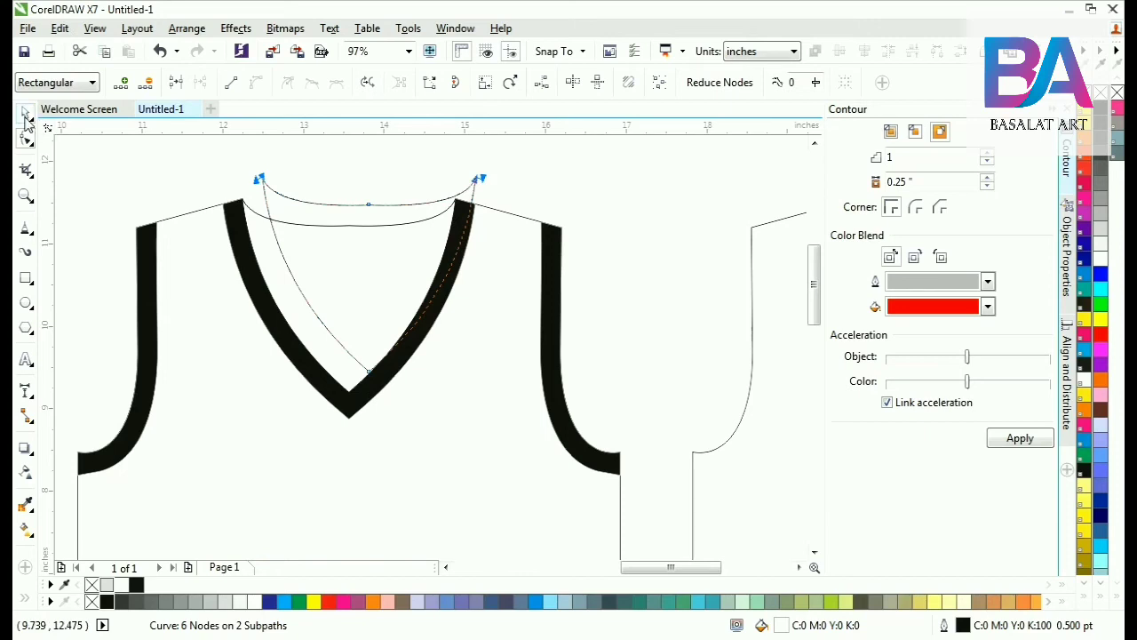
left_click(222, 177)
left_click(281, 198)
left_click(464, 87)
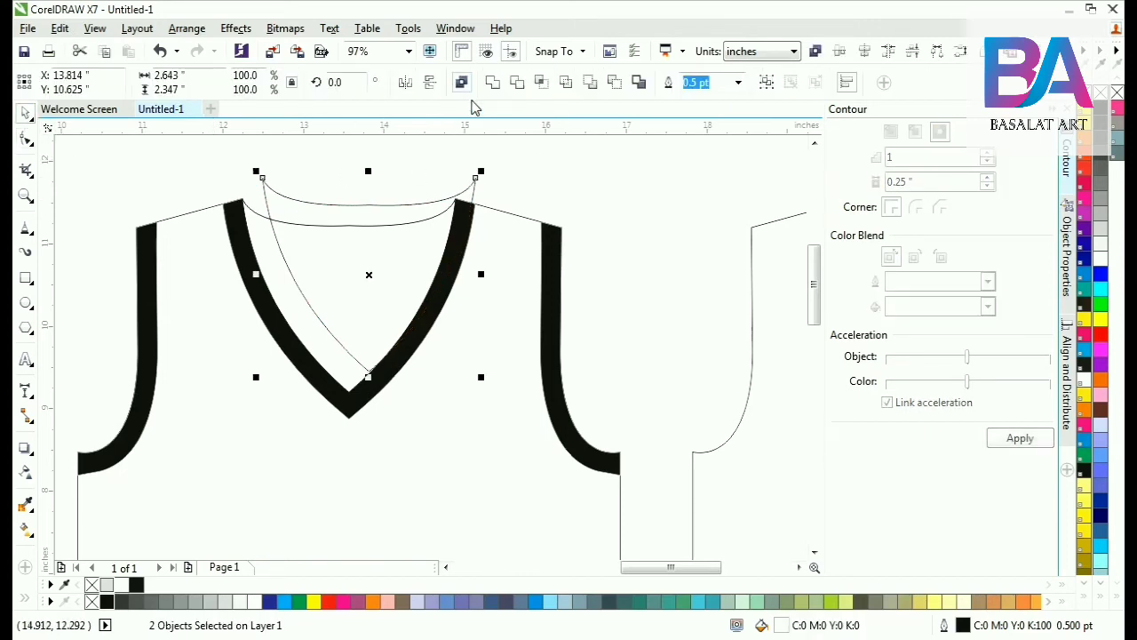
Delete the duplicate's V-shaped curve and move the remaining shallow curve onto the upper edge of the original neckline.
left_click(485, 191)
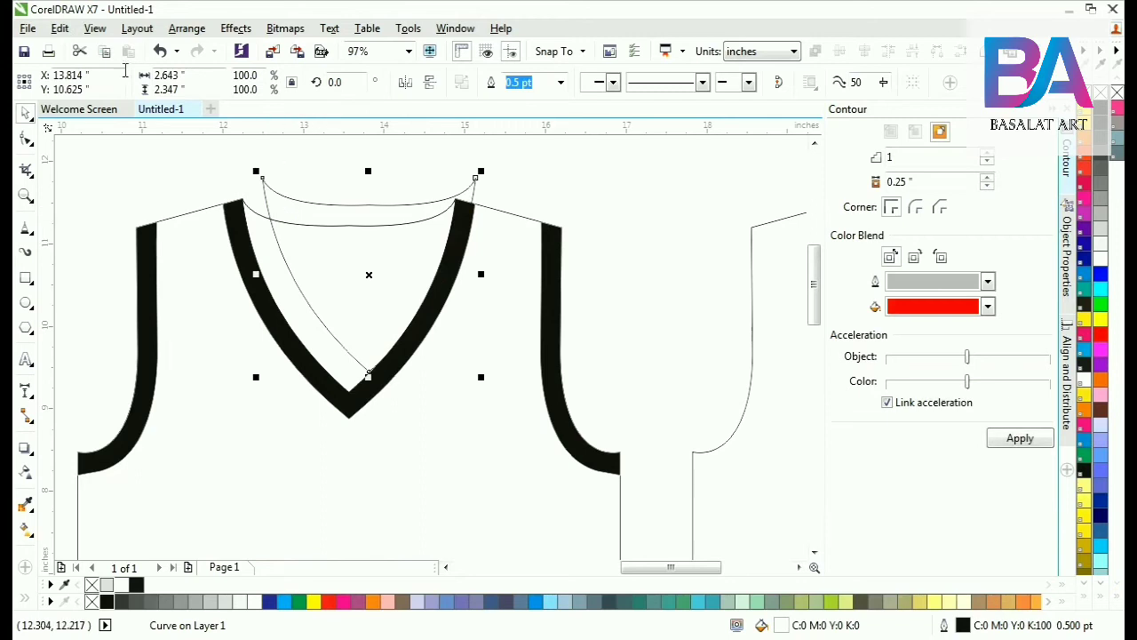
left_click(60, 27)
left_click(104, 218)
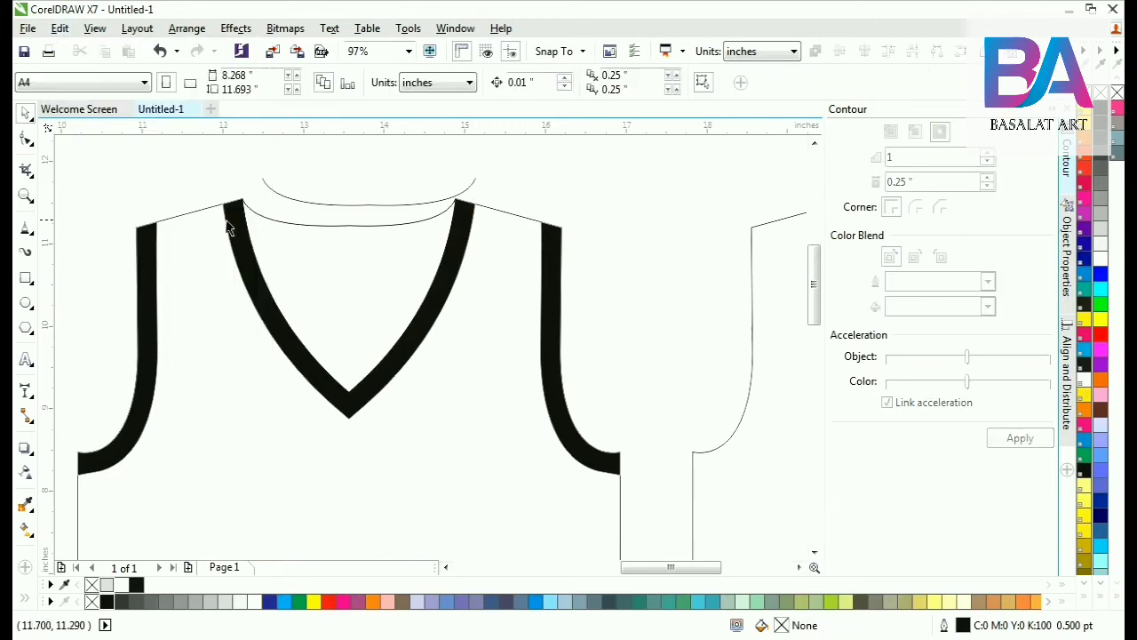
left_click(312, 192)
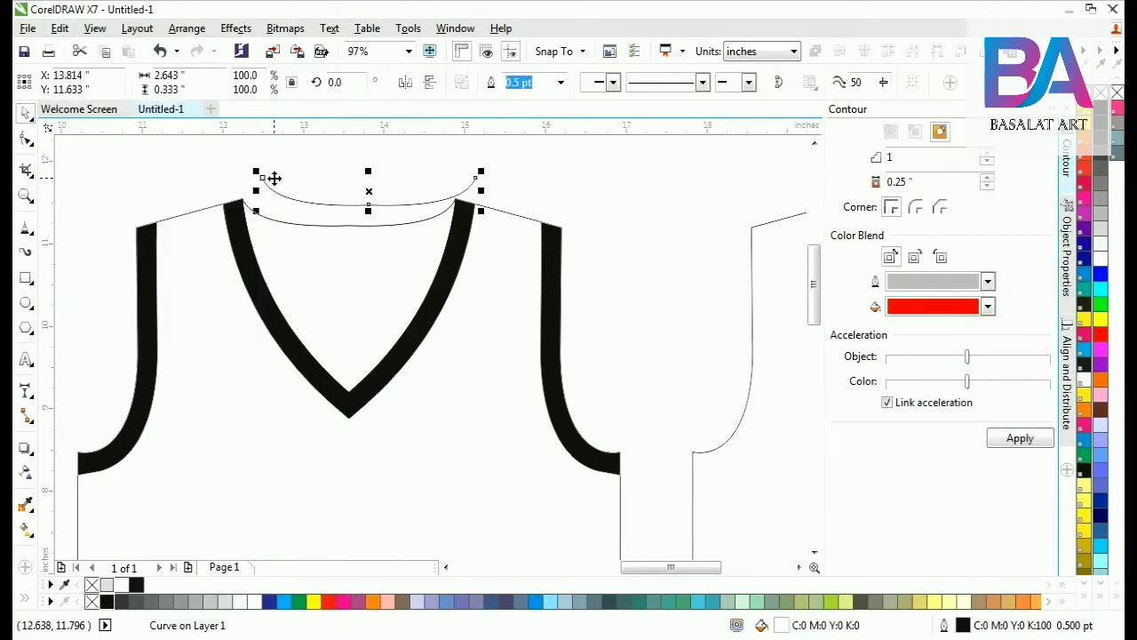
left_click_drag(265, 178, 246, 193)
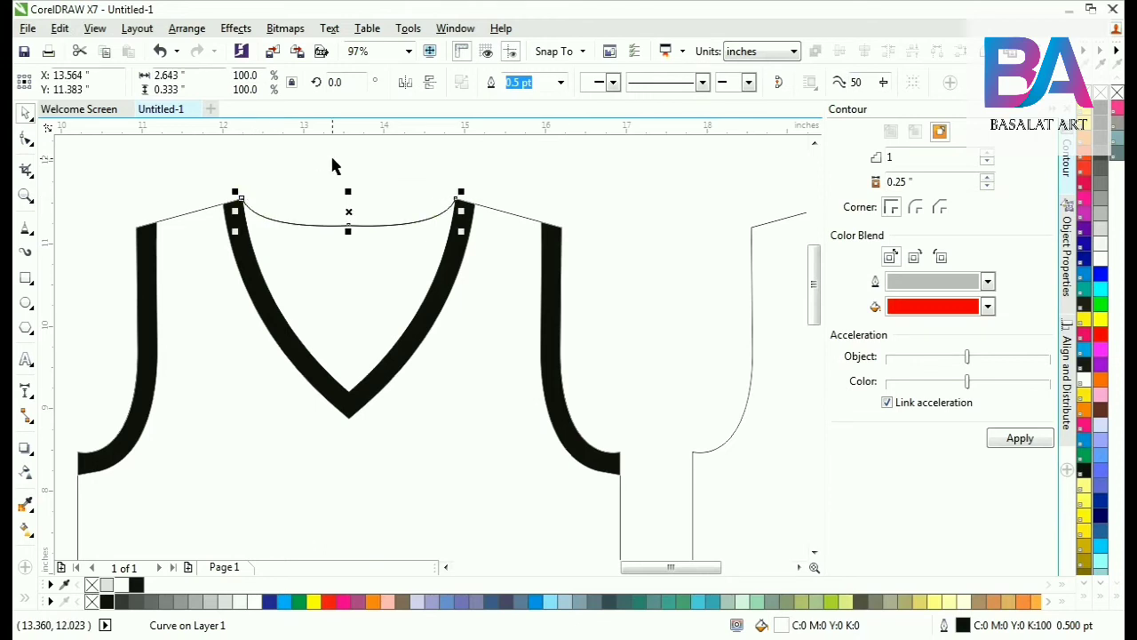
Apply a one-step 0.25 in outside contour to the shallow back neckline curve.
left_click(298, 197)
left_click(320, 220)
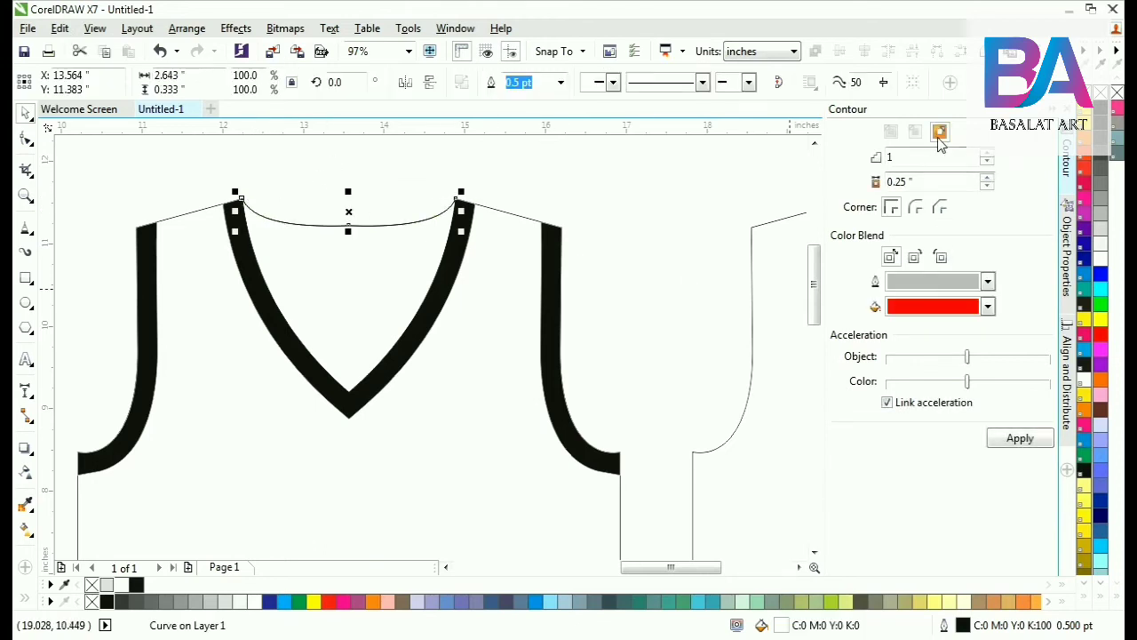
left_click(1020, 438)
left_click(171, 182)
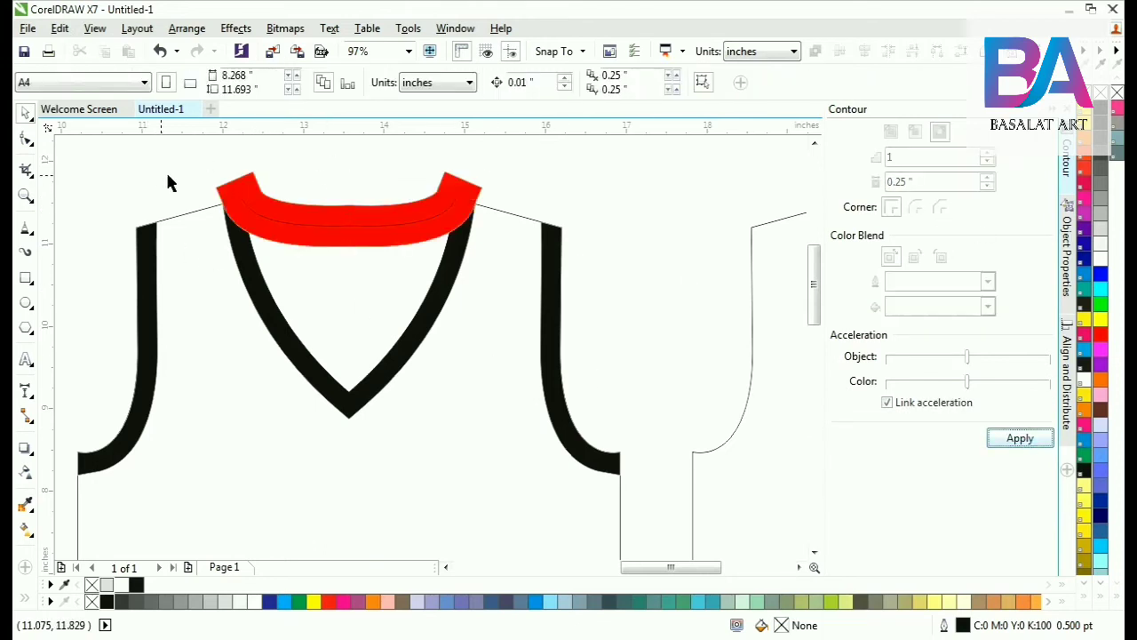
Break the shallow neckline's contour group apart and delete the source curve running through the middle of the red band.
left_click(248, 188)
right_click(248, 185)
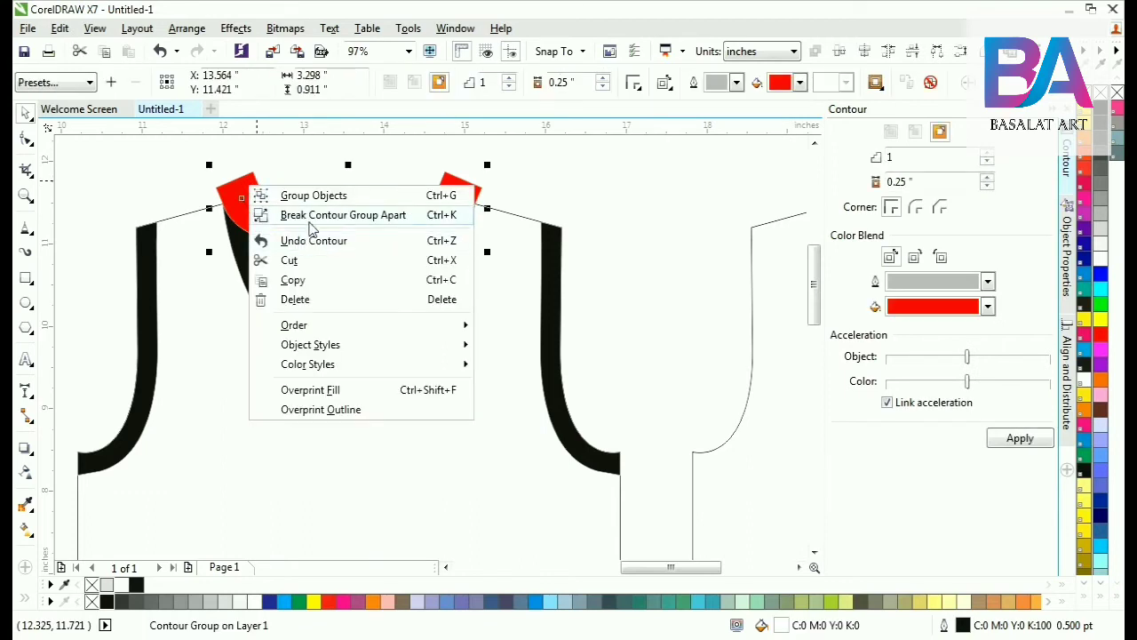
left_click(313, 216)
left_click(255, 180)
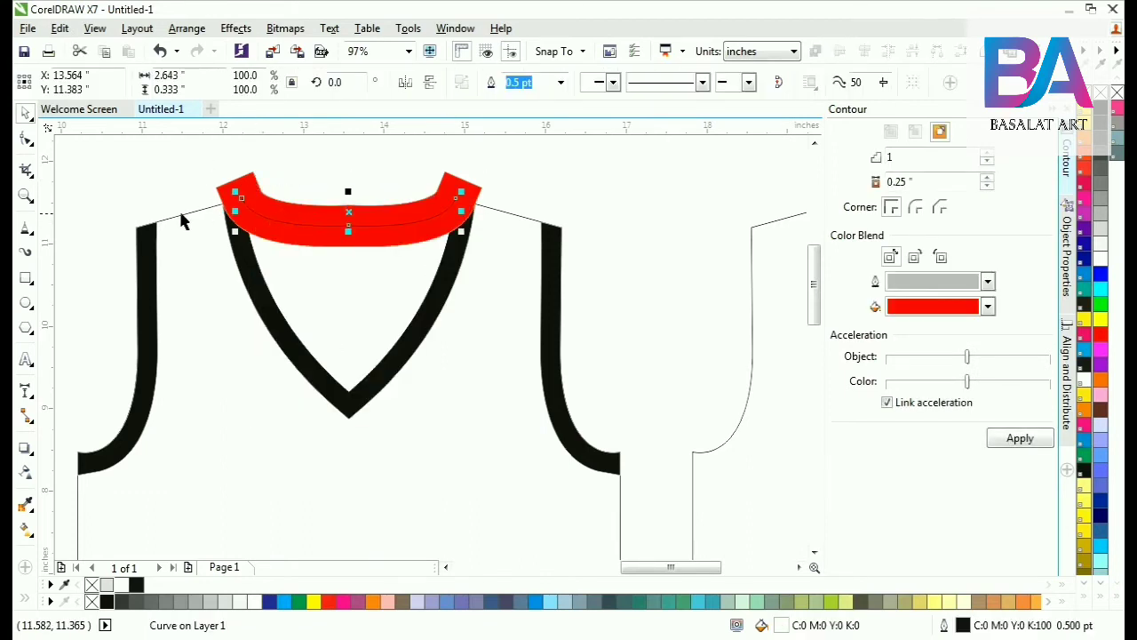
left_click(175, 161)
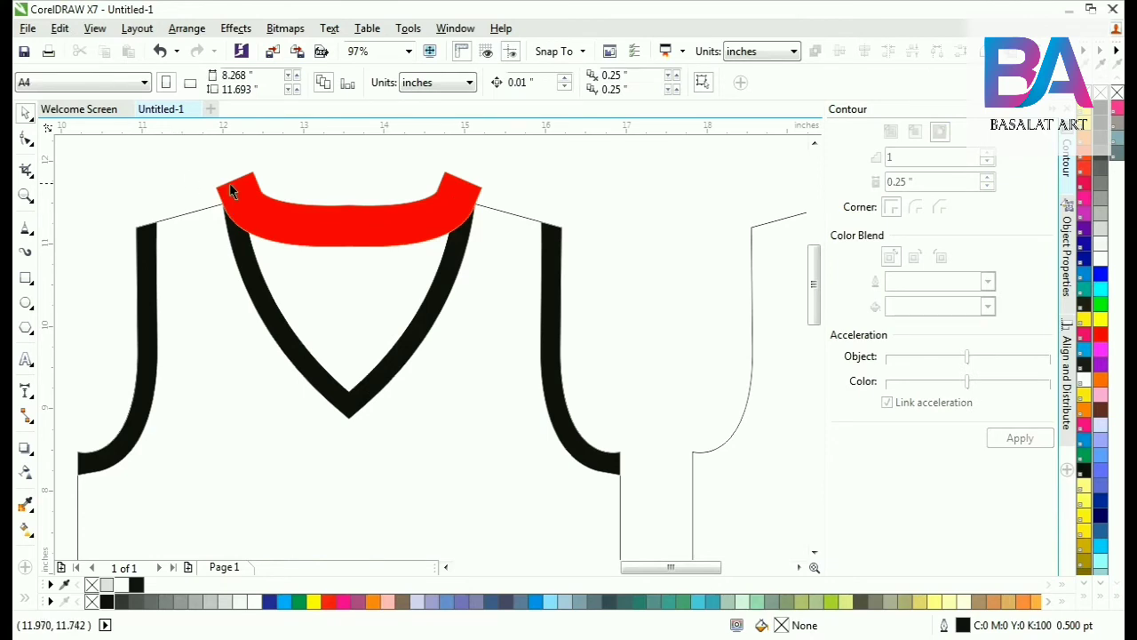
Intersect the red neckline band with the front body outline and delete the original full-width band.
left_click(260, 210)
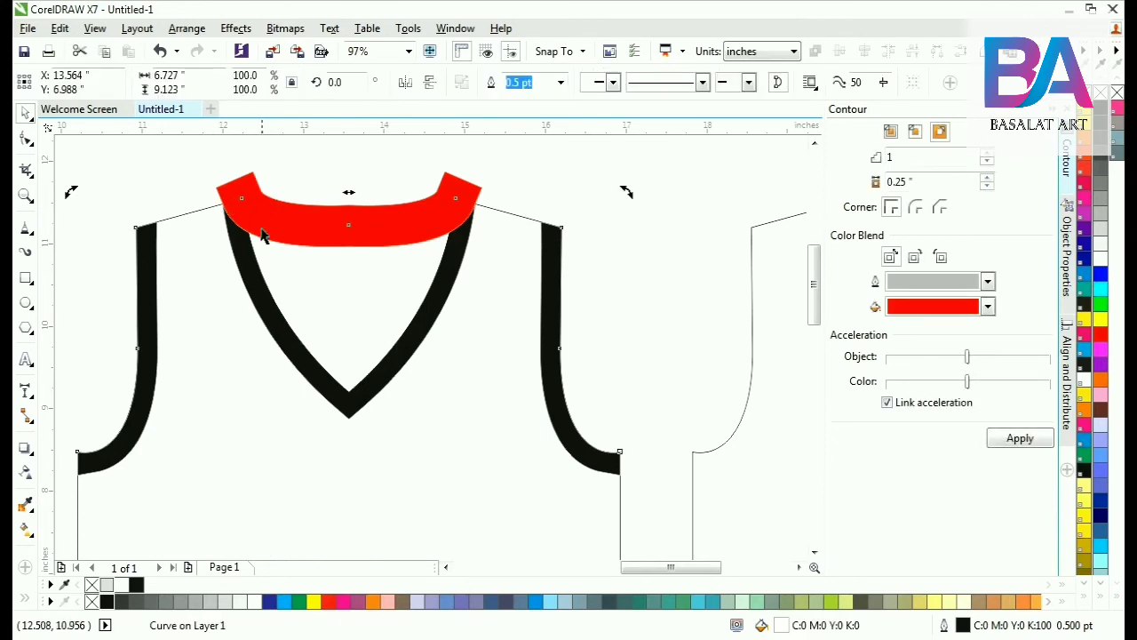
left_click(252, 184, "shift")
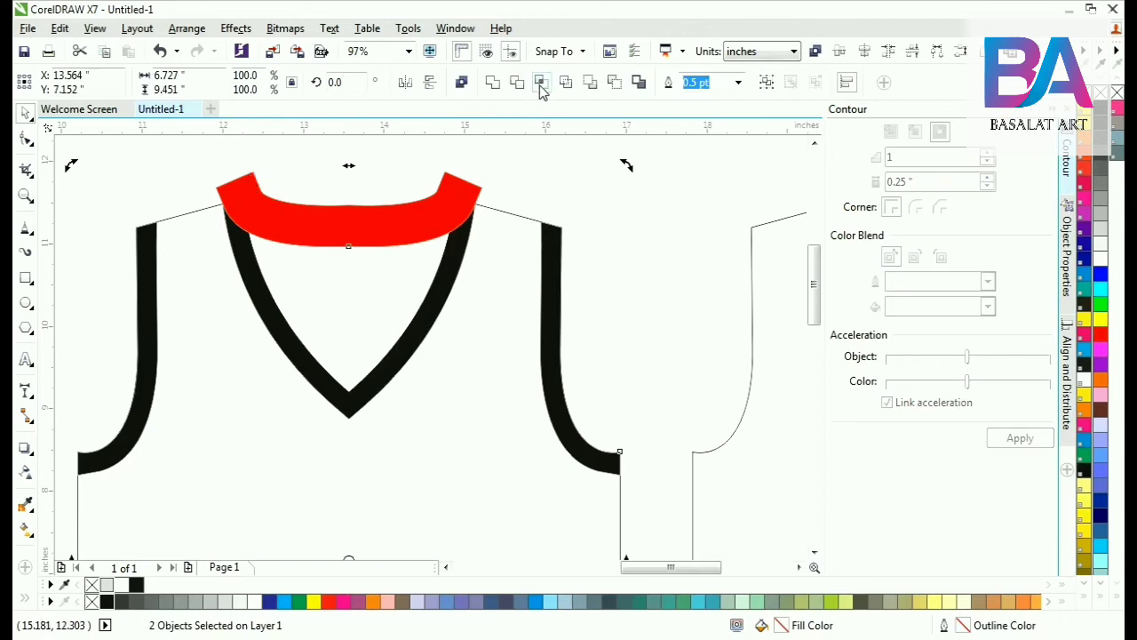
left_click(541, 86)
left_click(572, 192)
left_click(464, 187)
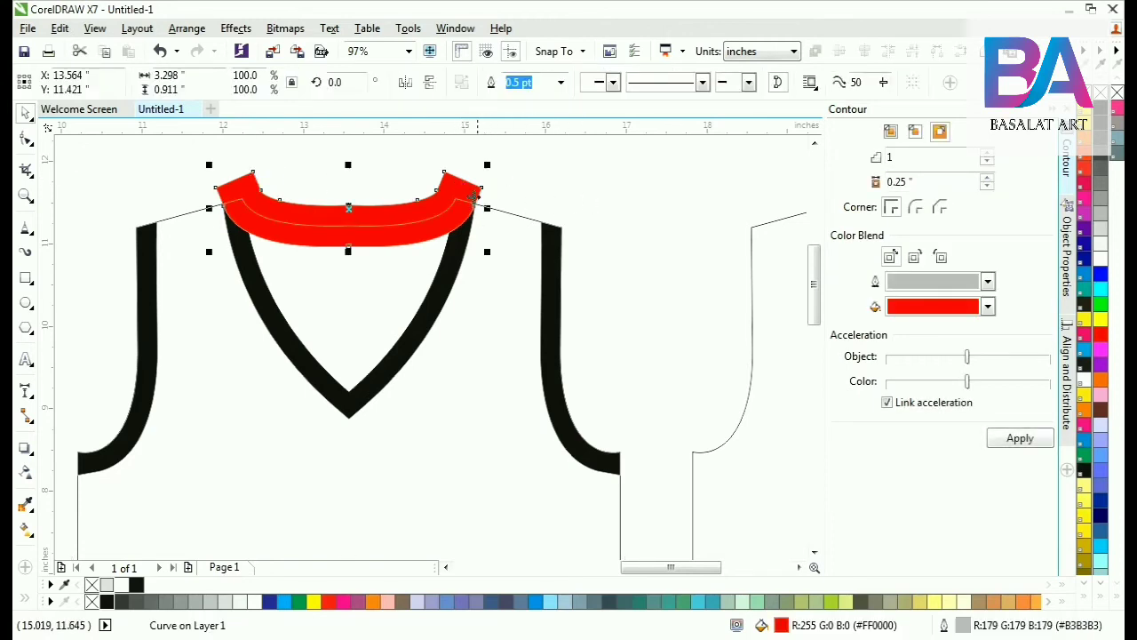
key("Delete")
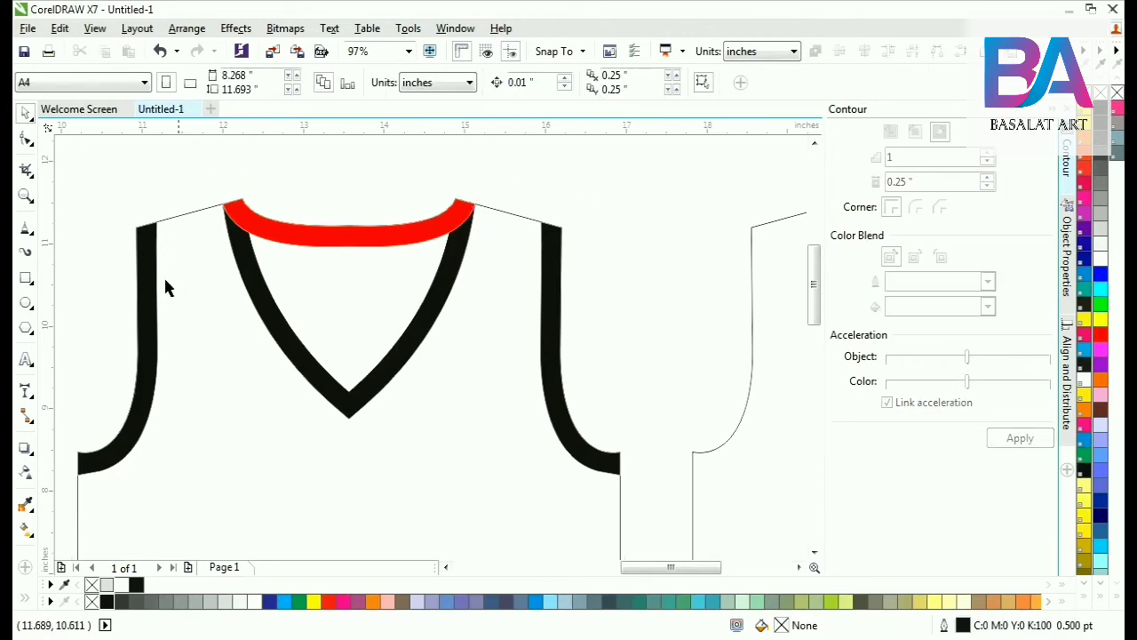
Sample the black of the V-neck trim and fill the red neckline strip with it.
left_click(26, 507)
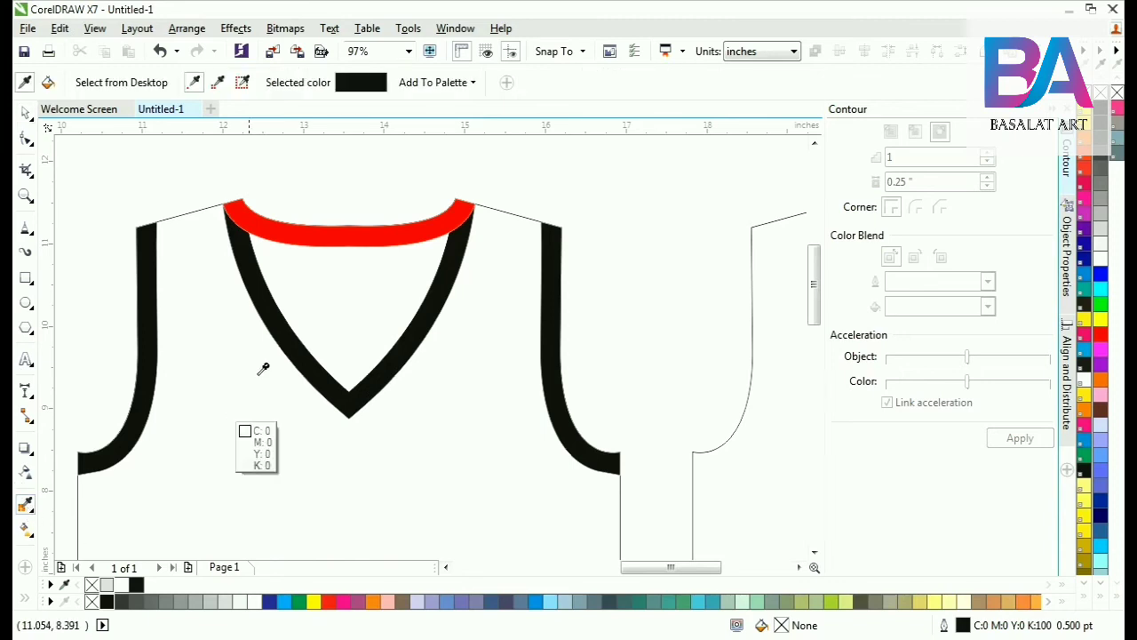
left_click(278, 303)
left_click(305, 231)
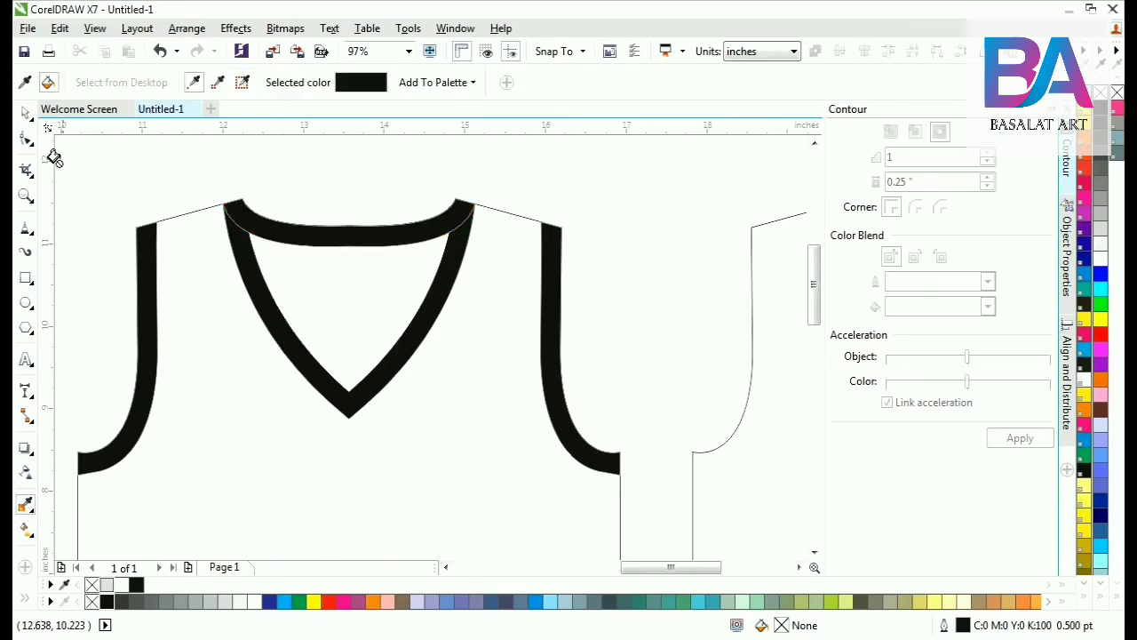
left_click(25, 109)
PowerClip the black back-neck strip inside the V-shaped neck opening.
left_click(271, 236)
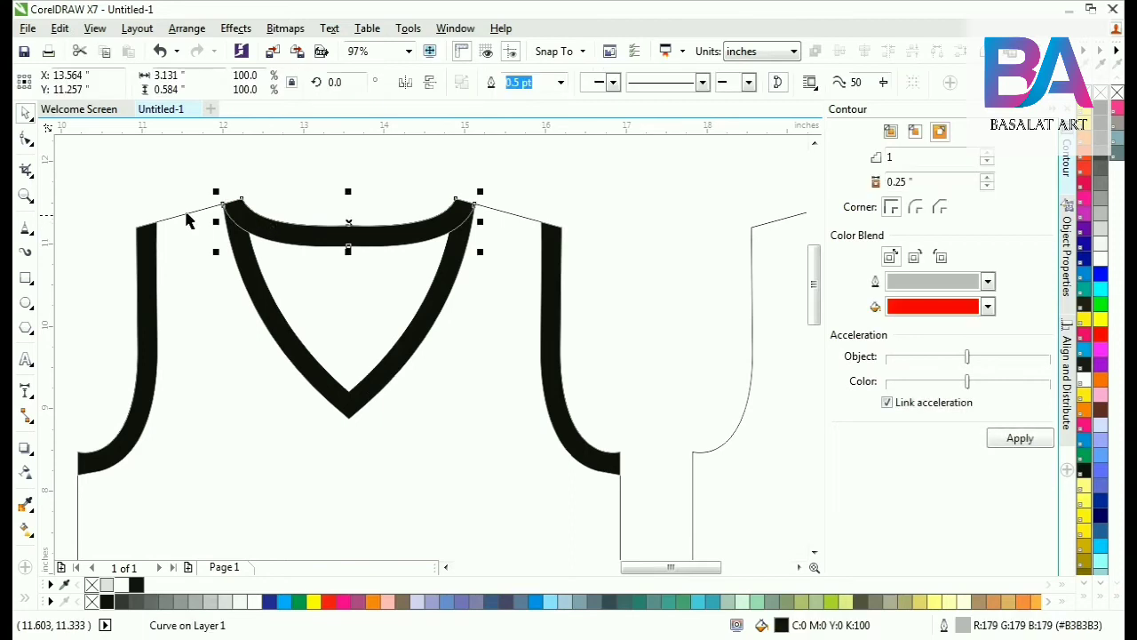
left_click(102, 183)
left_click(267, 233)
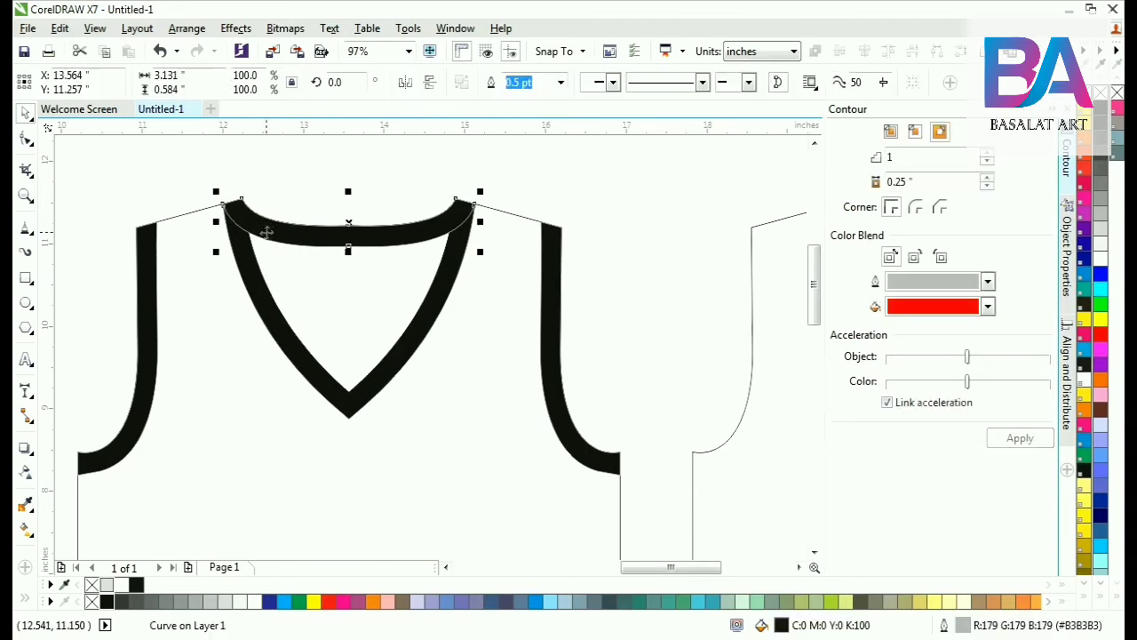
left_click(137, 27)
mouse_move(182, 31)
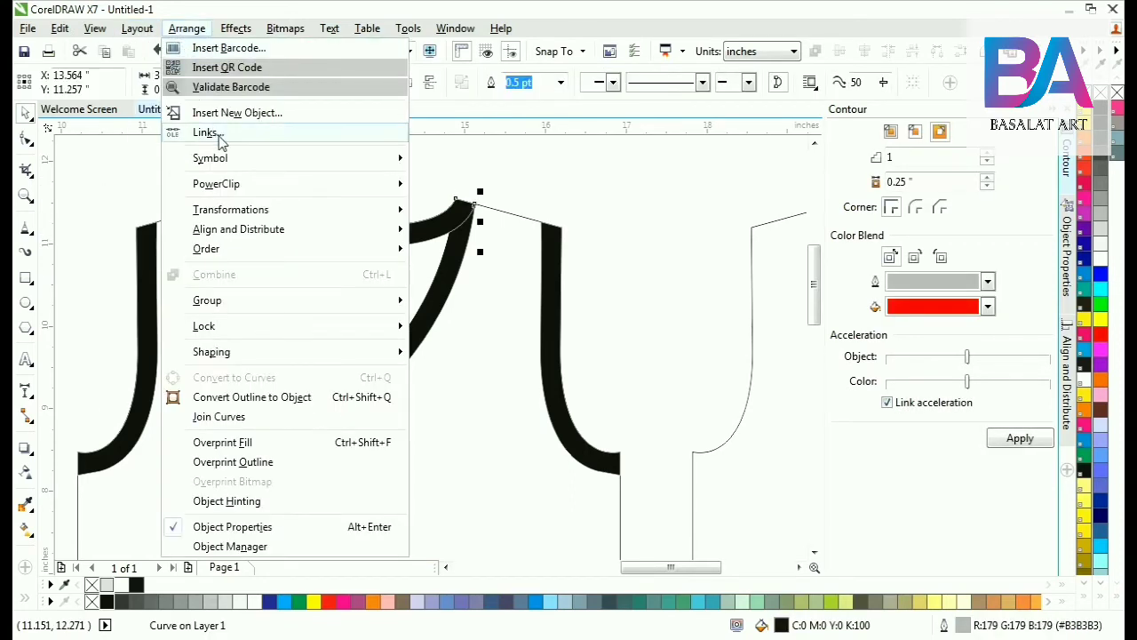
mouse_move(238, 184)
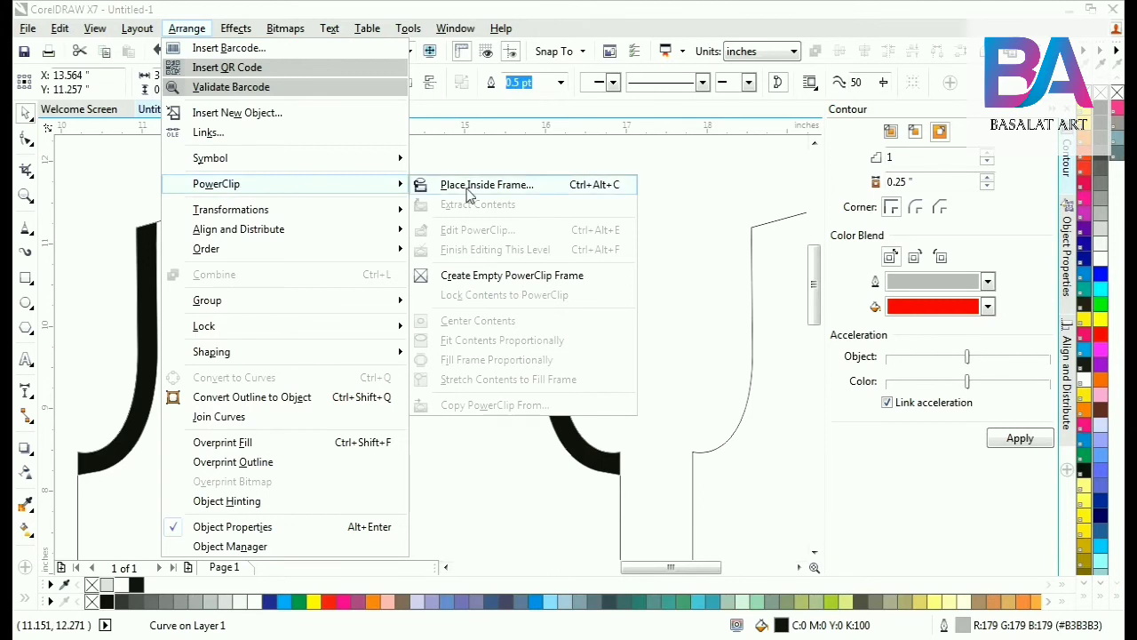
left_click(469, 186)
left_click(350, 311)
left_click(364, 218)
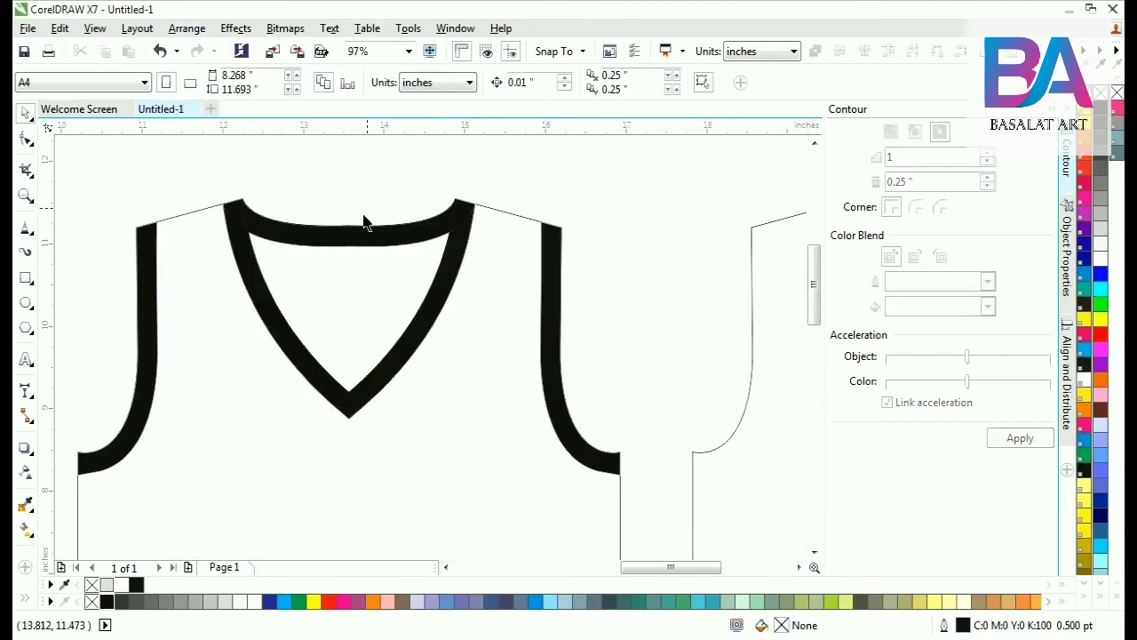
Set the outline color of the PowerClipped neck opening to 60% black gray.
left_click_drag(218, 179, 343, 266)
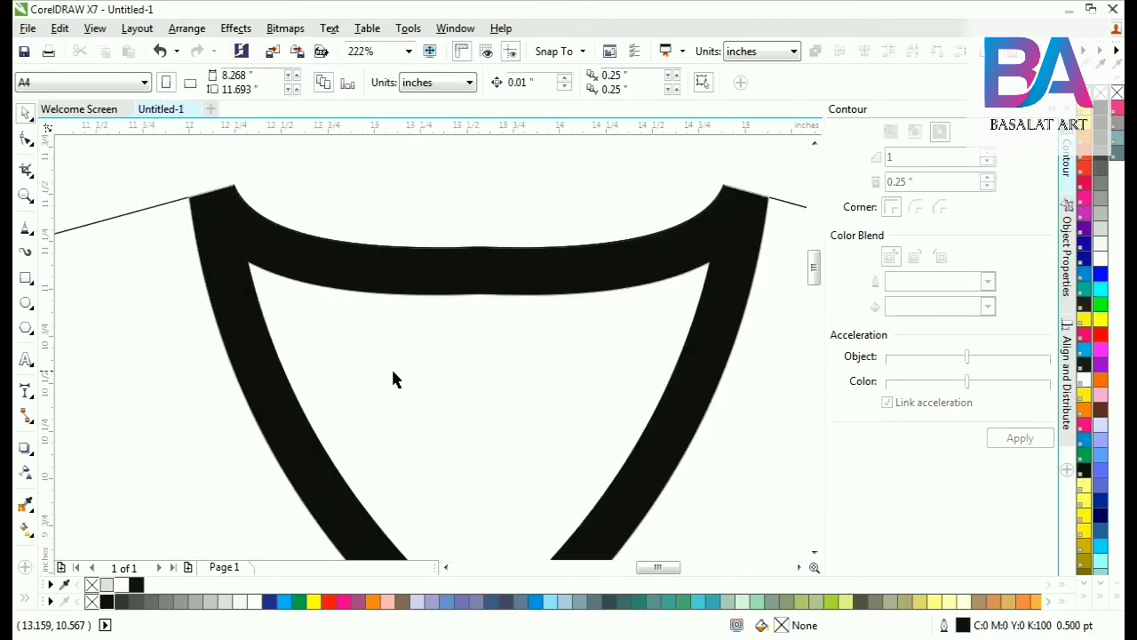
left_click(272, 305)
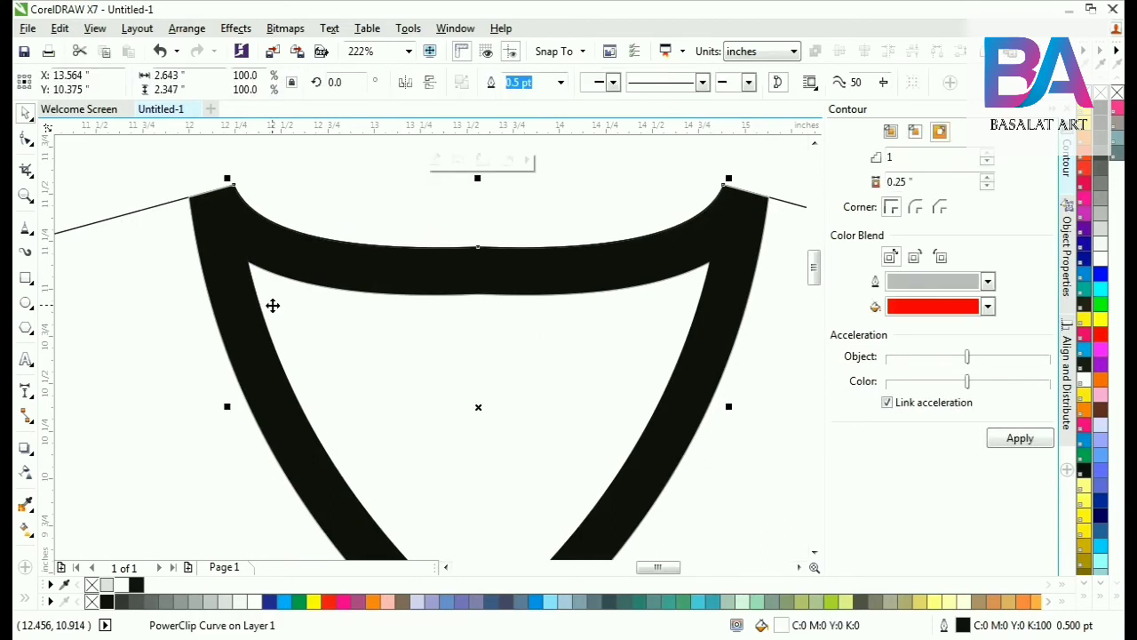
double_click(965, 626)
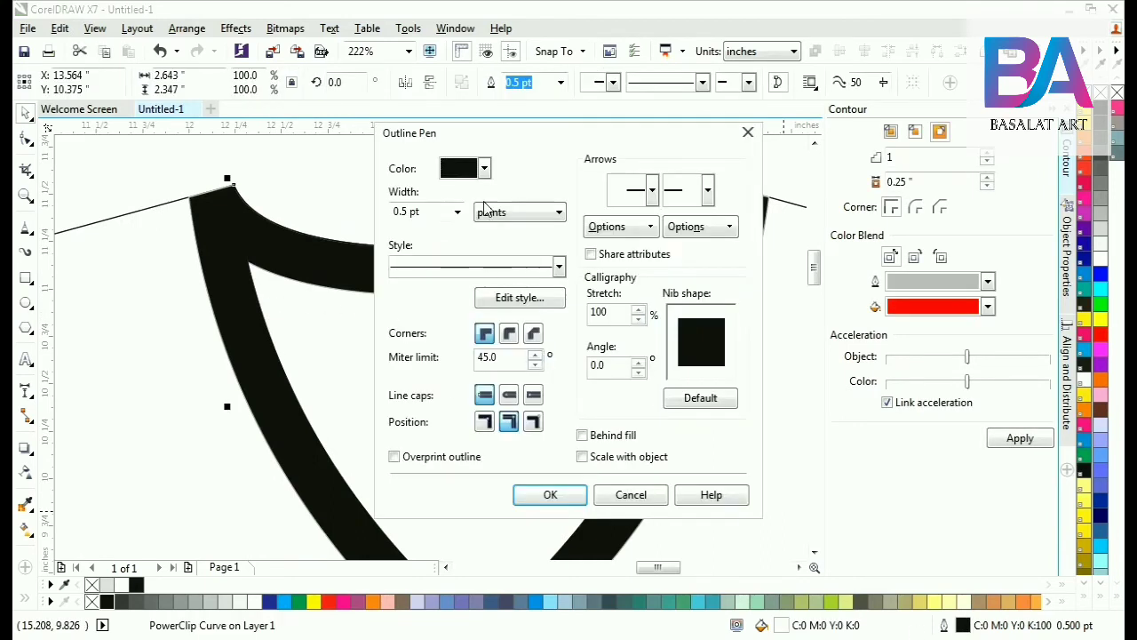
left_click(484, 168)
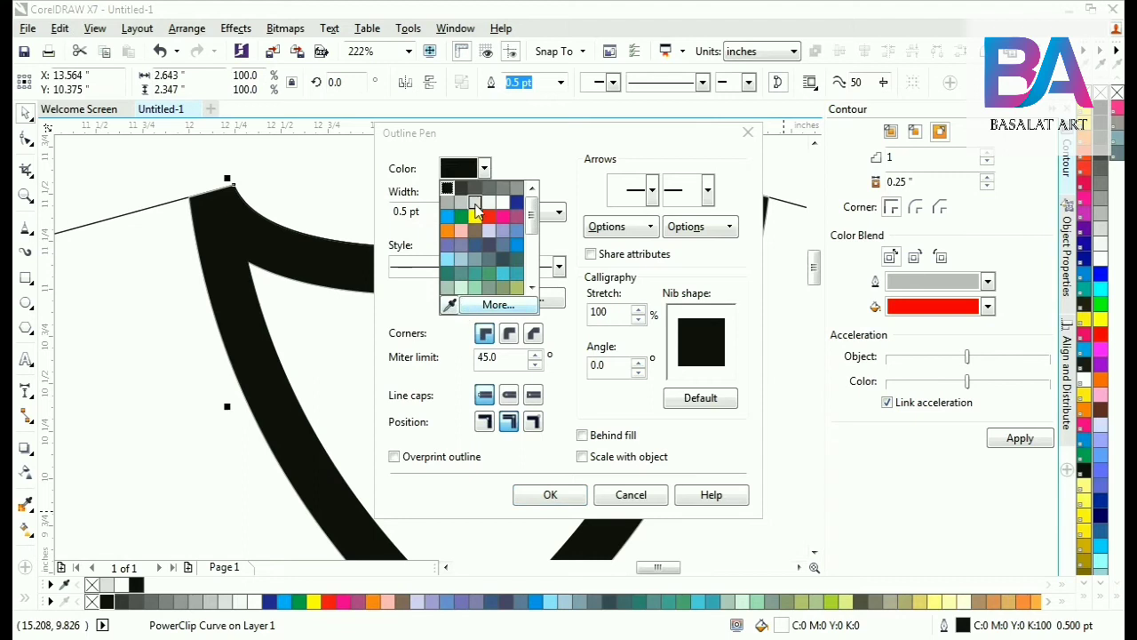
left_click(467, 189)
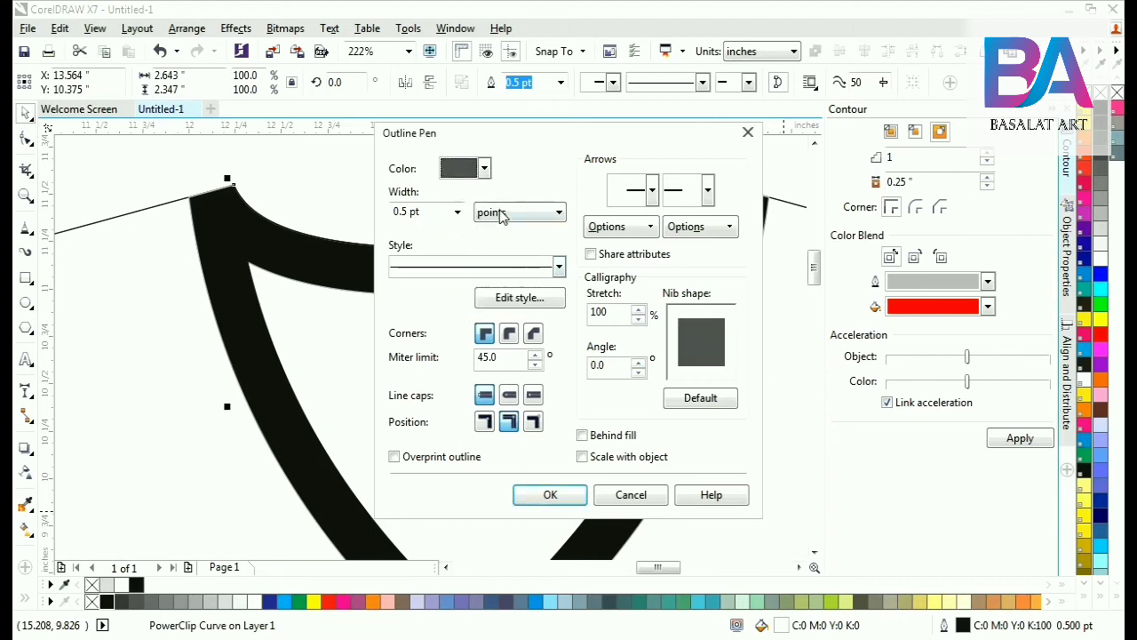
left_click(484, 169)
left_click(503, 189)
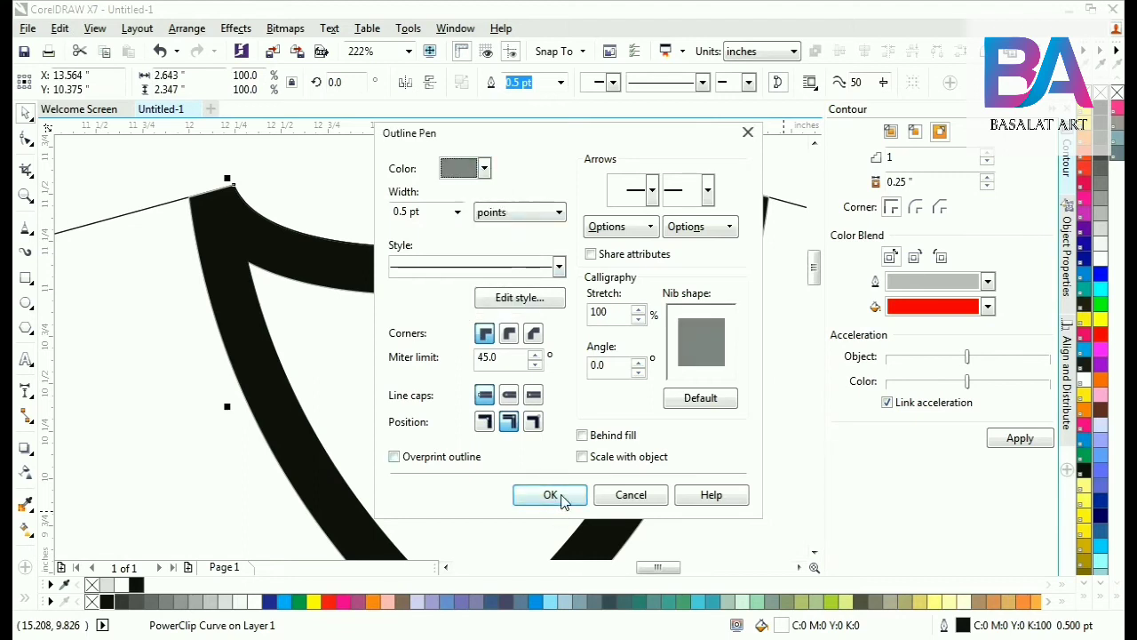
Apply a dashed line style to the outline of the PowerClipped neck opening.
left_click(559, 266)
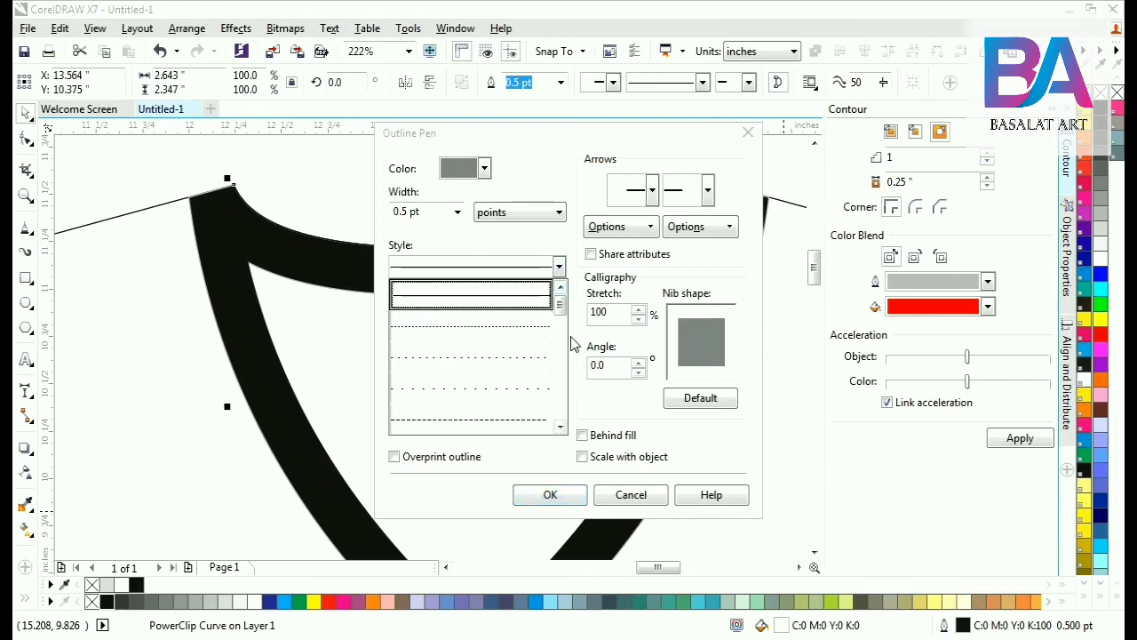
left_click(560, 426)
left_click(561, 427)
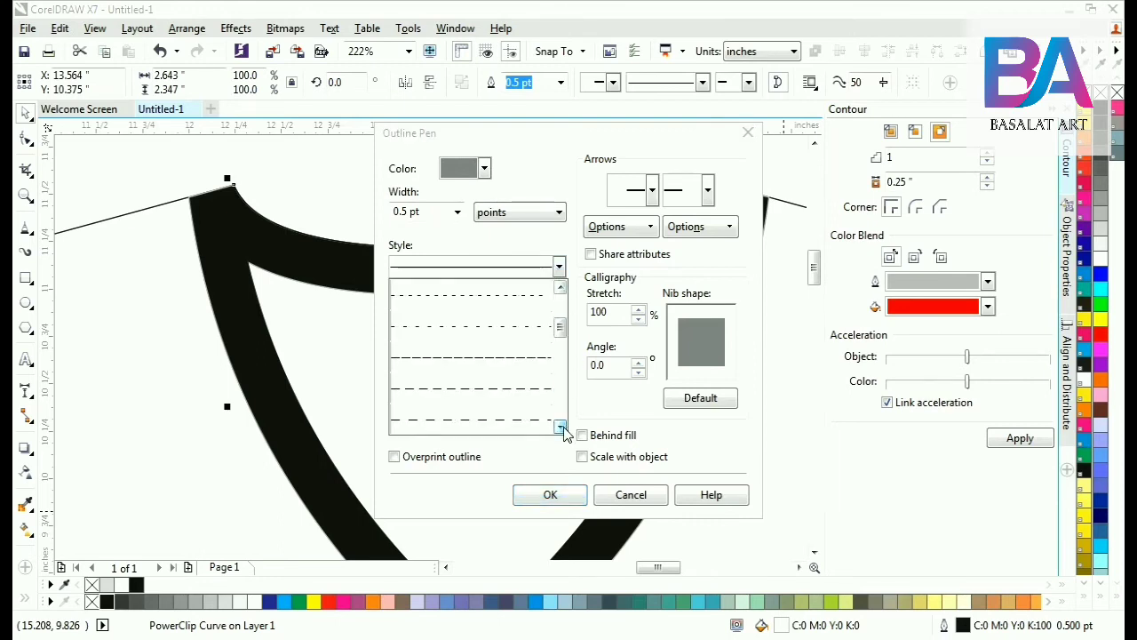
left_click(518, 391)
left_click(551, 495)
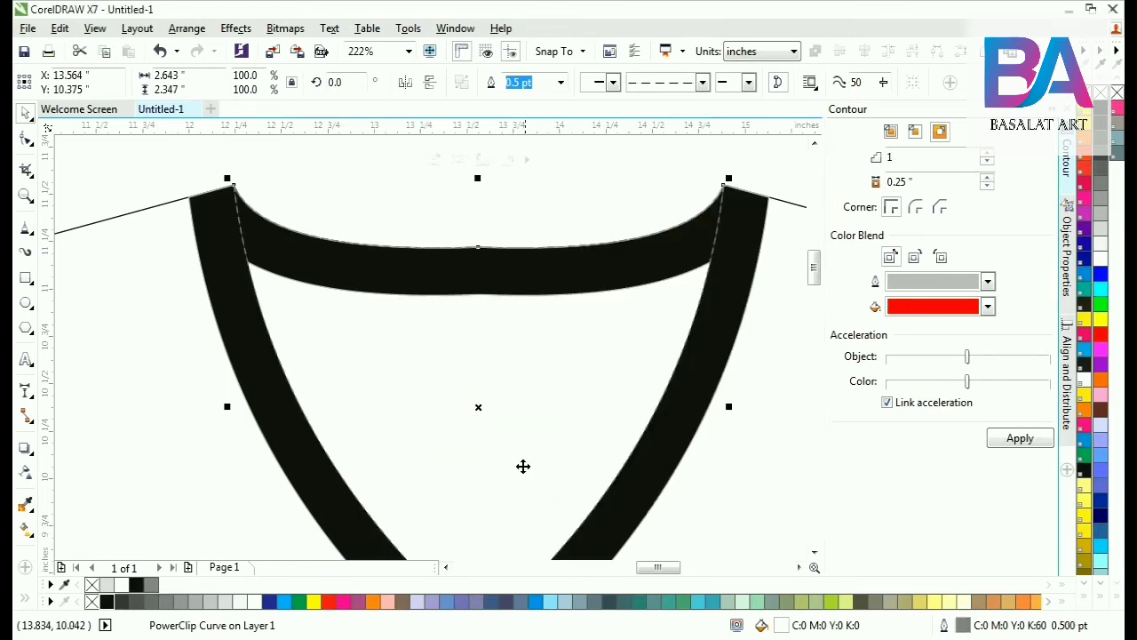
left_click(365, 166)
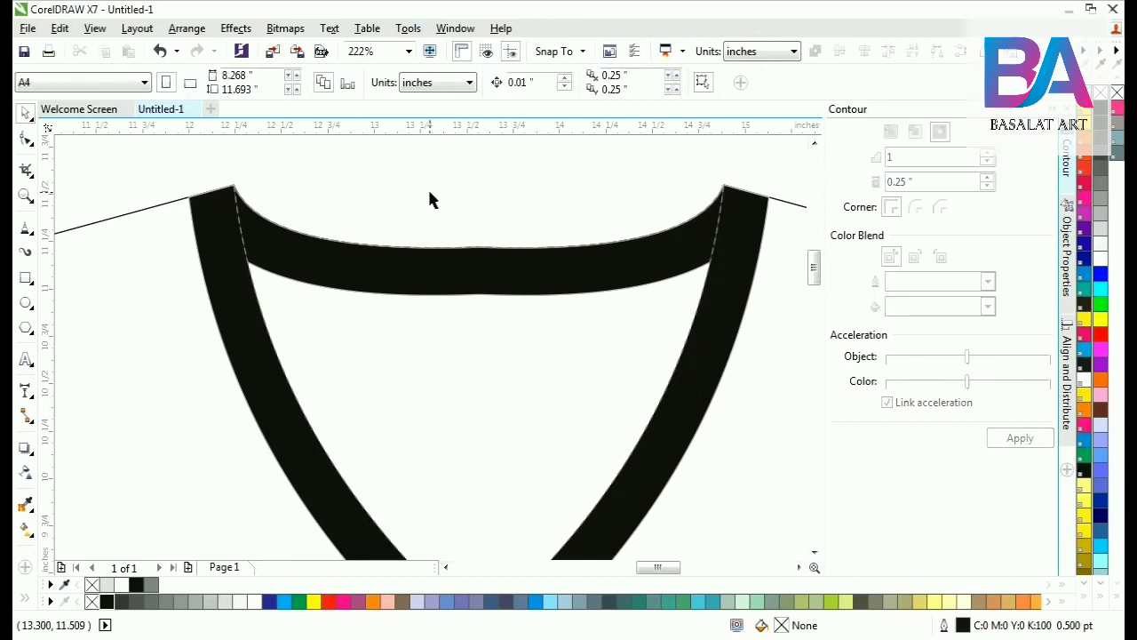
Copy the outline pen and outline color of the dashed neck opening to the black V-neck trim.
scroll(428, 199, "down", 2)
left_click(246, 223)
scroll(241, 190, "up", 3)
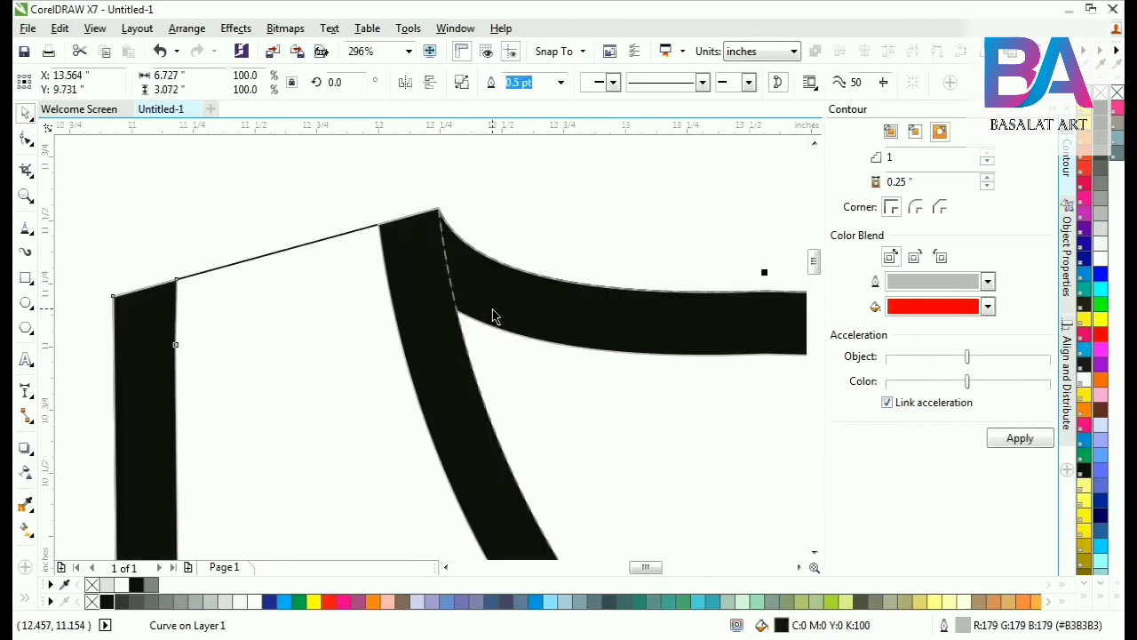
left_click(423, 304)
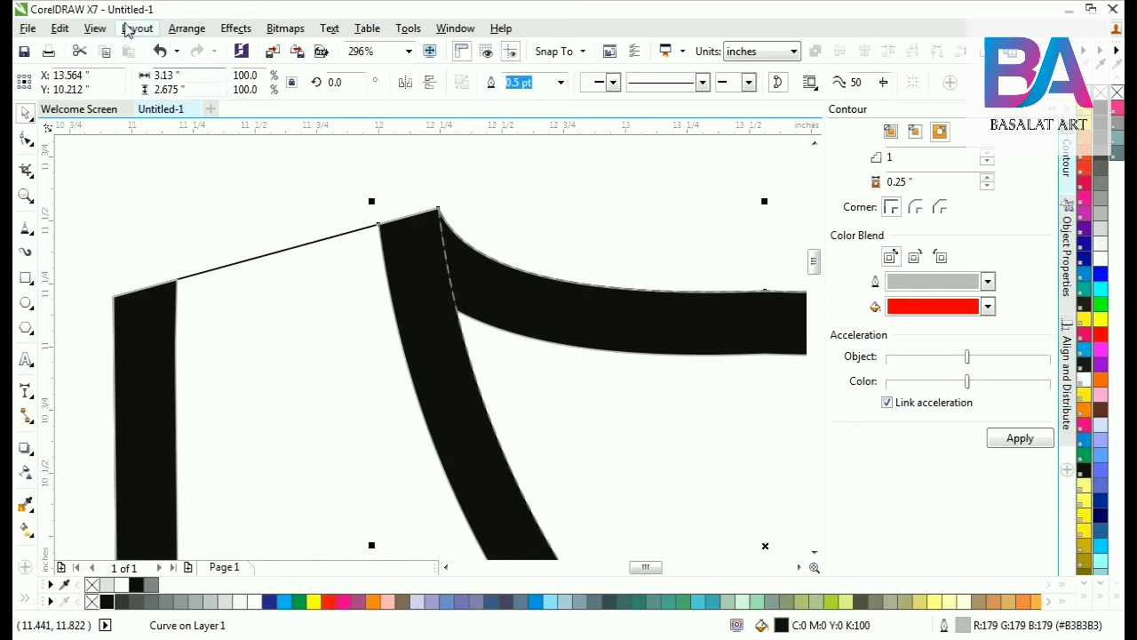
left_click(61, 28)
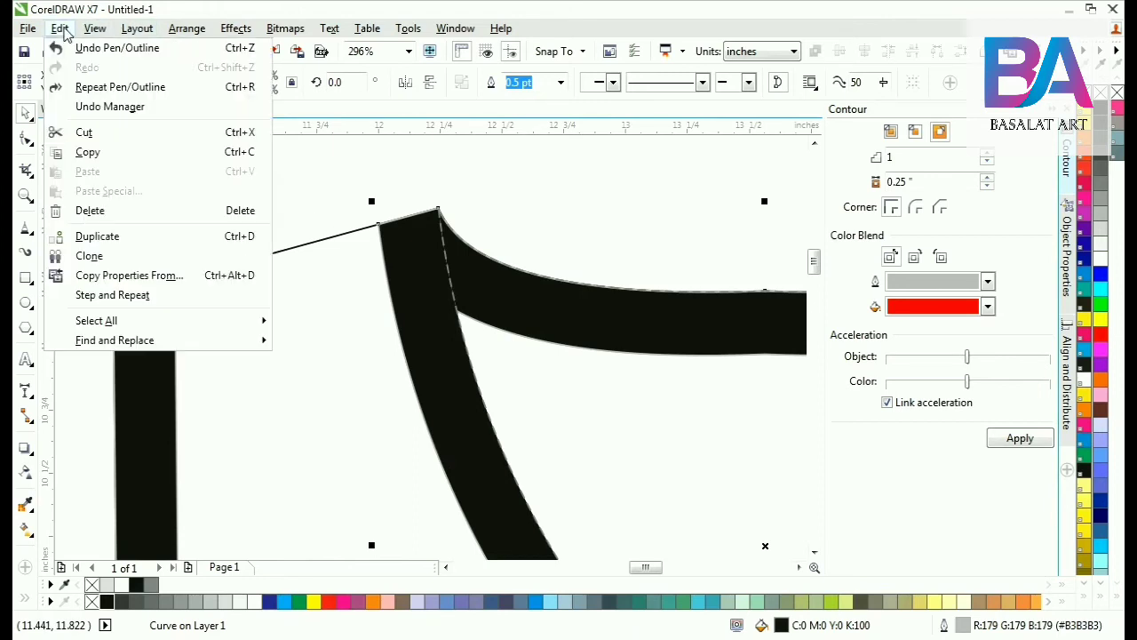
left_click(124, 277)
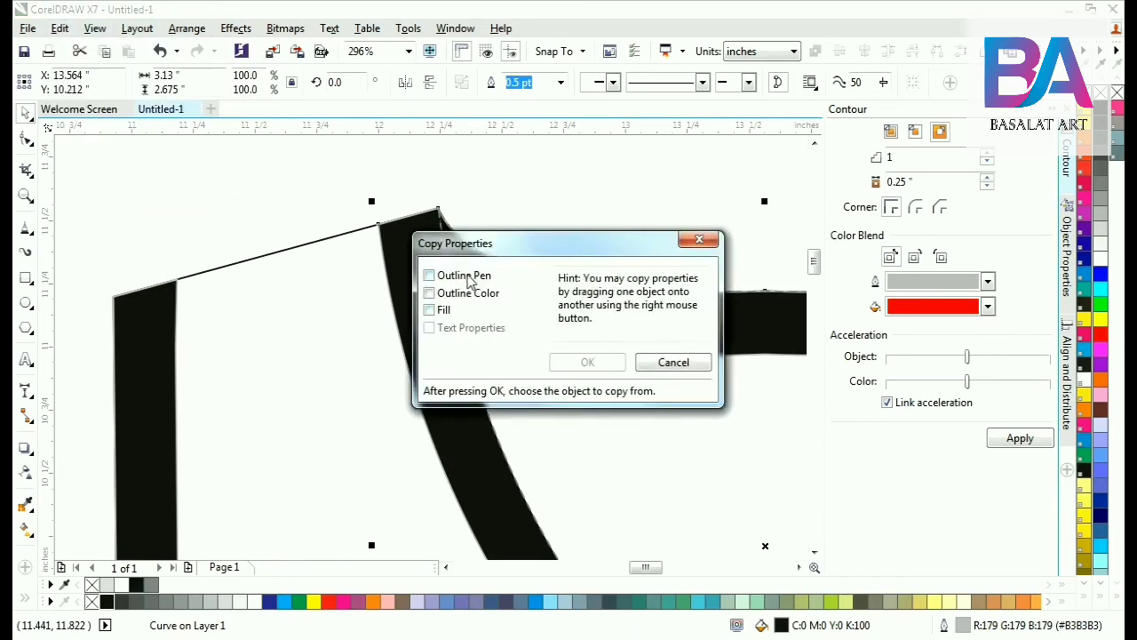
left_click(469, 279)
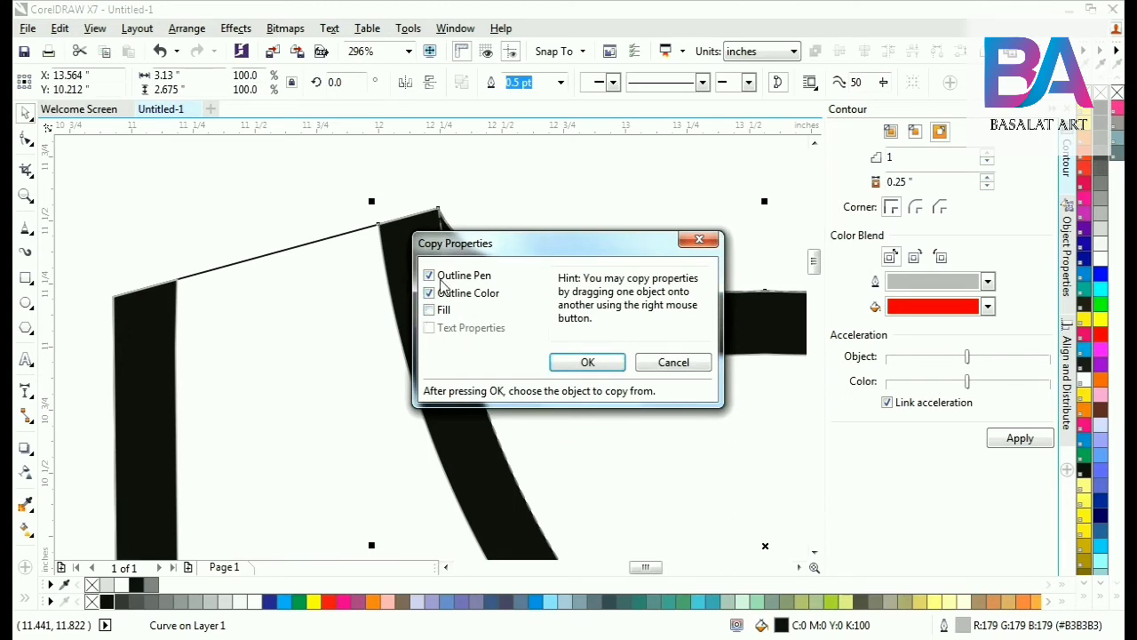
left_click(588, 365)
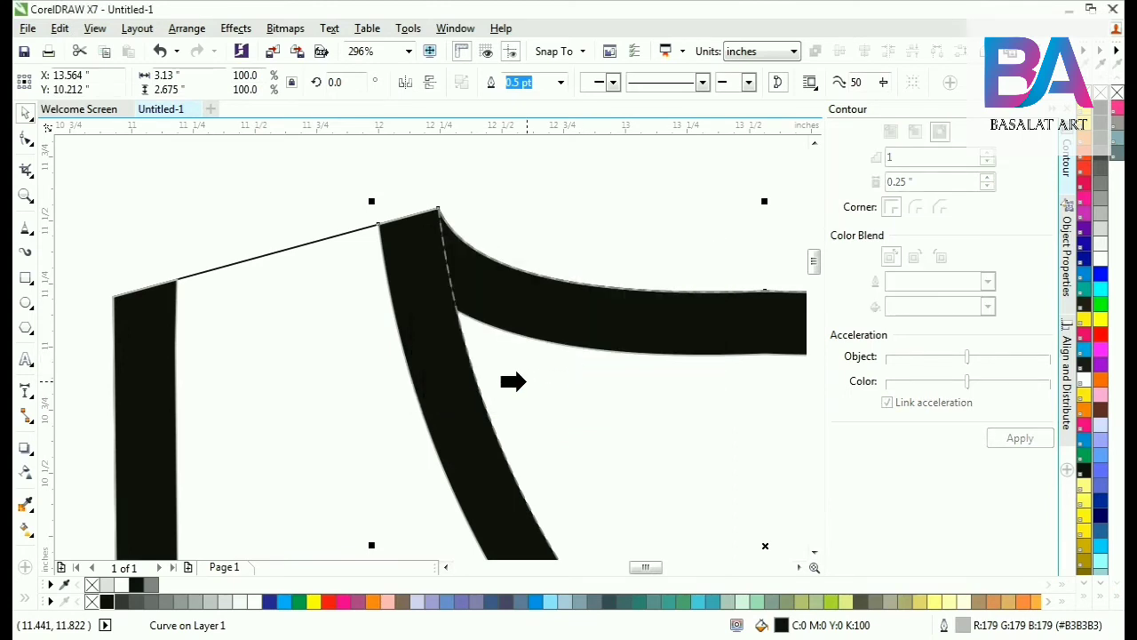
left_click(524, 382)
left_click(284, 208)
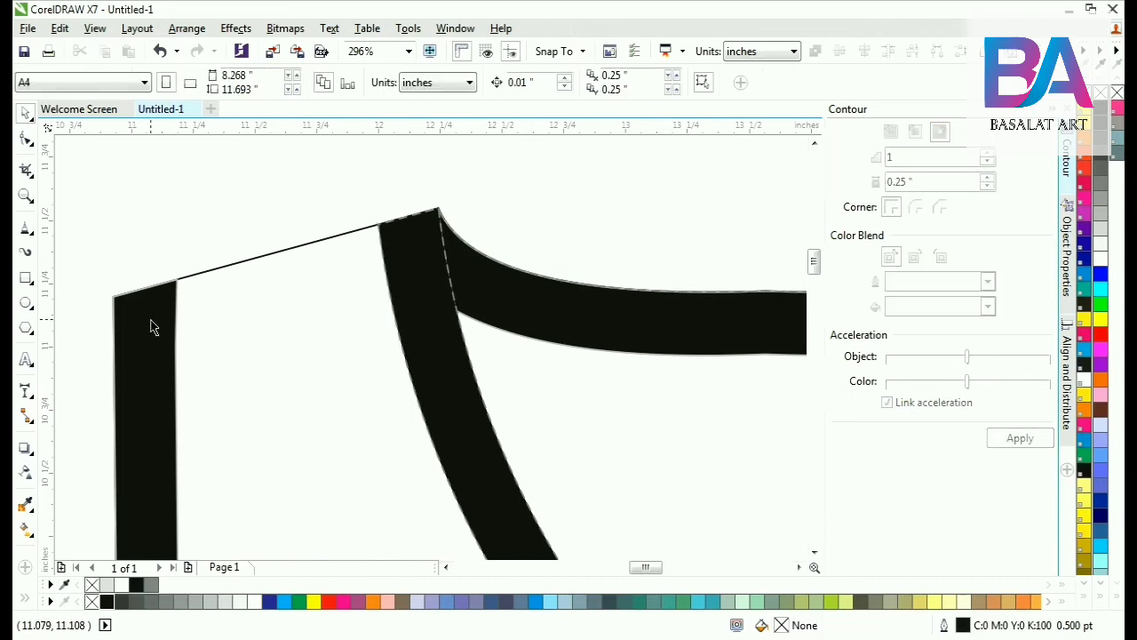
left_click(151, 327)
scroll(146, 293, "down", 3)
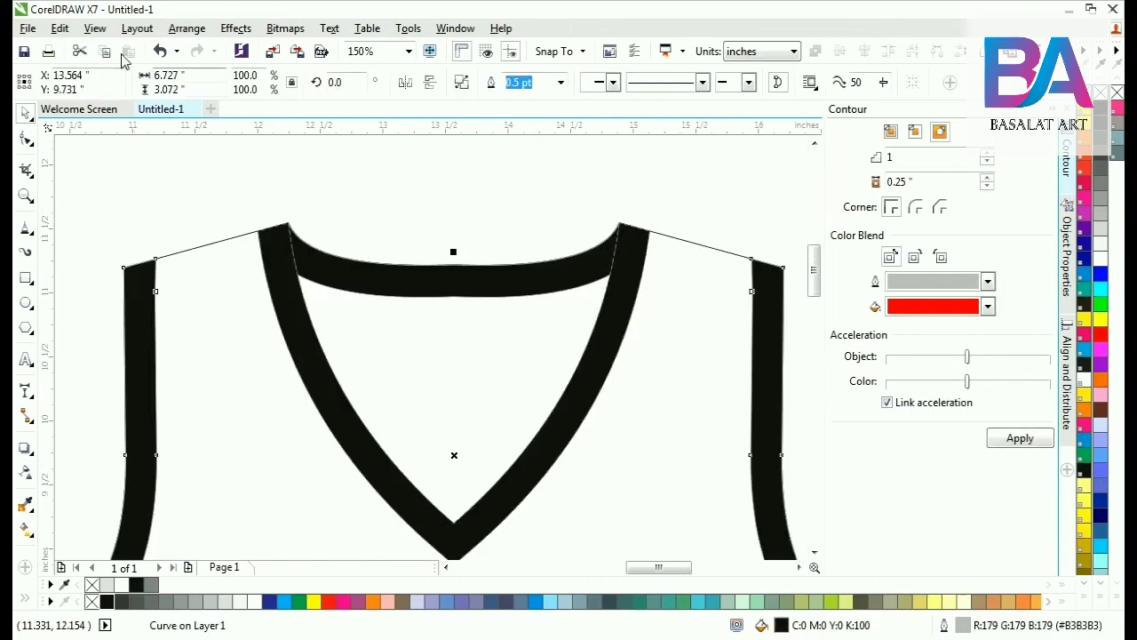
left_click(59, 27)
left_click(104, 152)
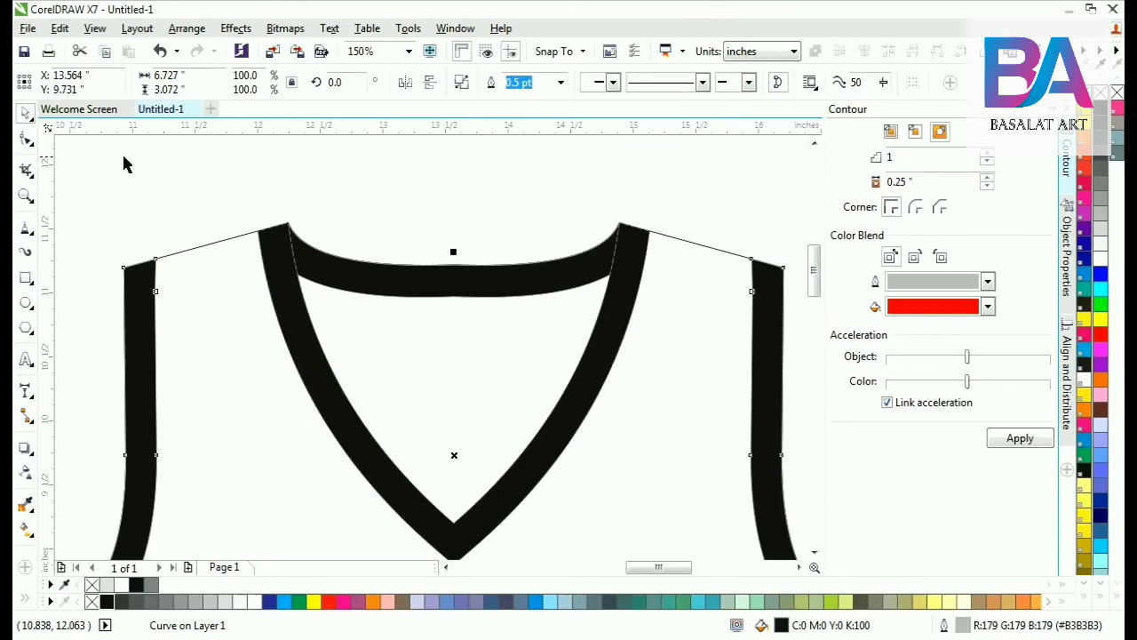
left_click(118, 205)
Copy the outline pen and outline color of the dashed neck opening to the black armhole trim strips.
key("F2")
left_click_drag(119, 206, 445, 382)
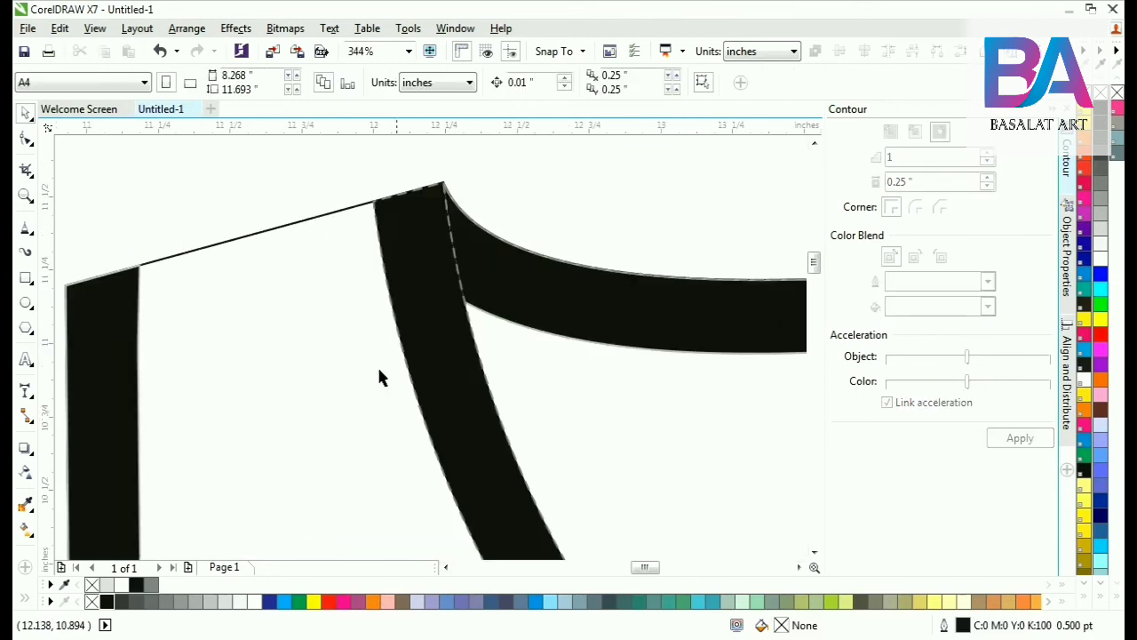
left_click(127, 319)
left_click(59, 27)
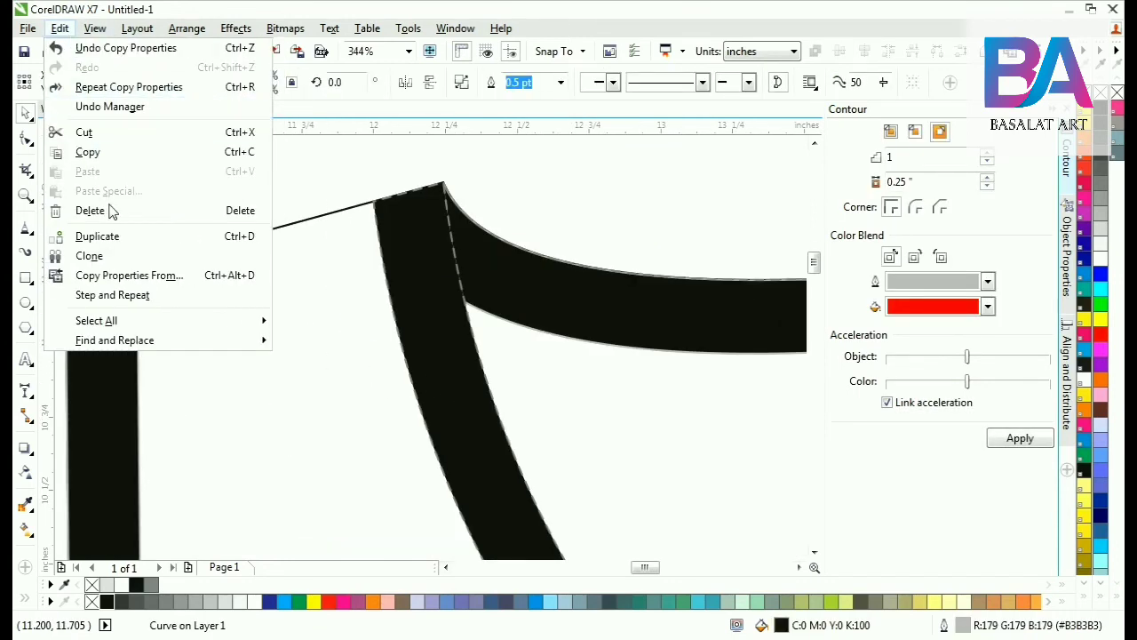
left_click(130, 277)
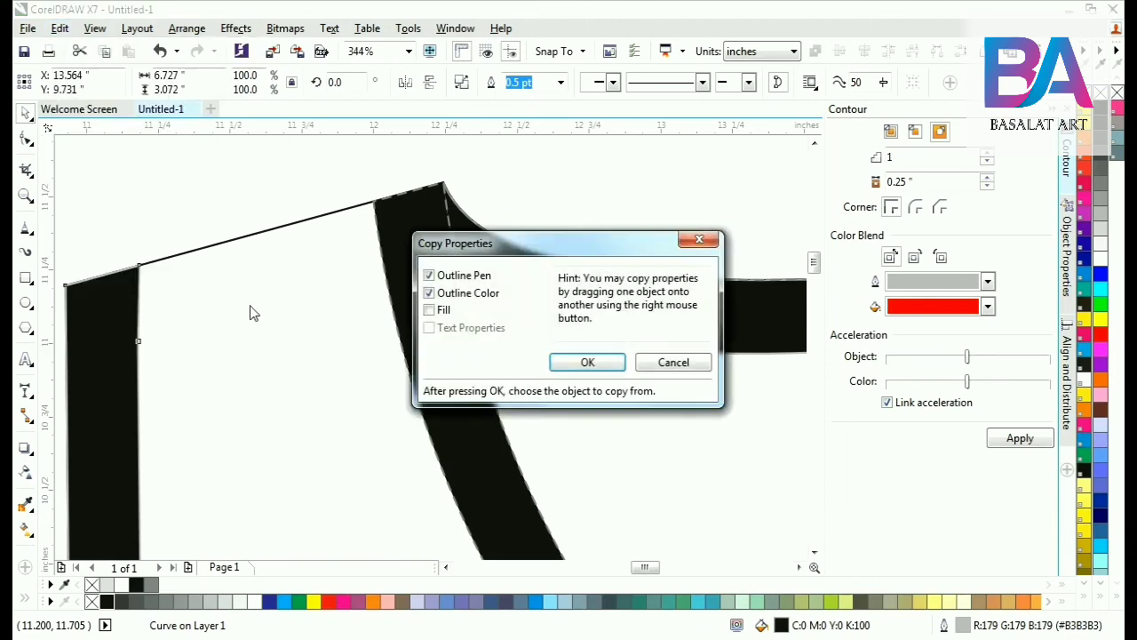
left_click(560, 365)
left_click(554, 433)
left_click(221, 178)
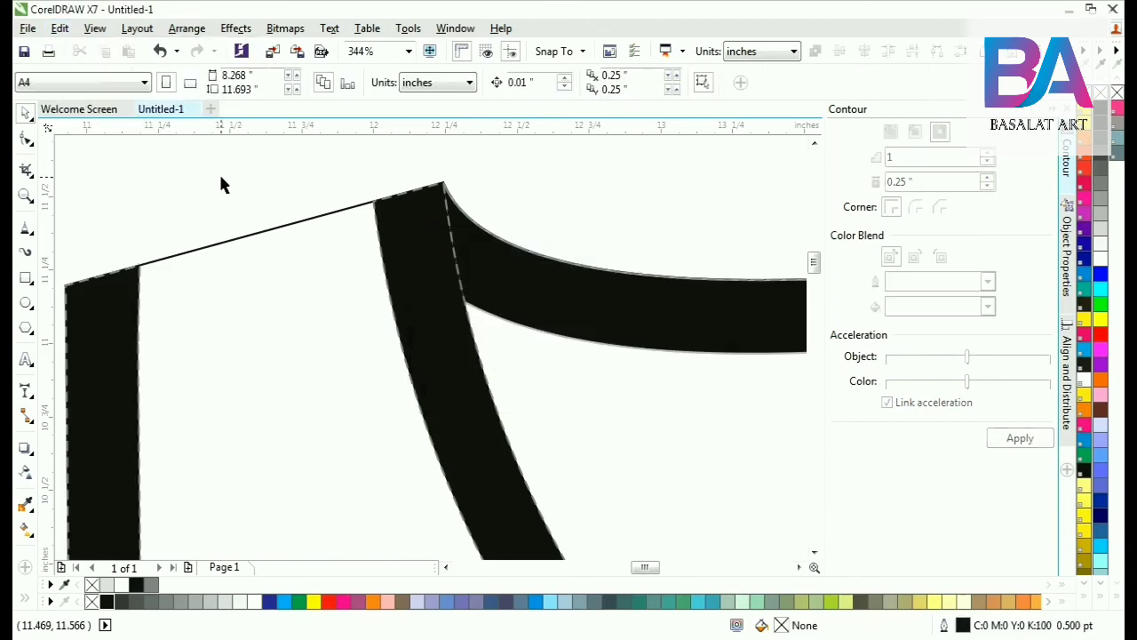
scroll(221, 184, "down", 5)
scroll(233, 193, "down", 2)
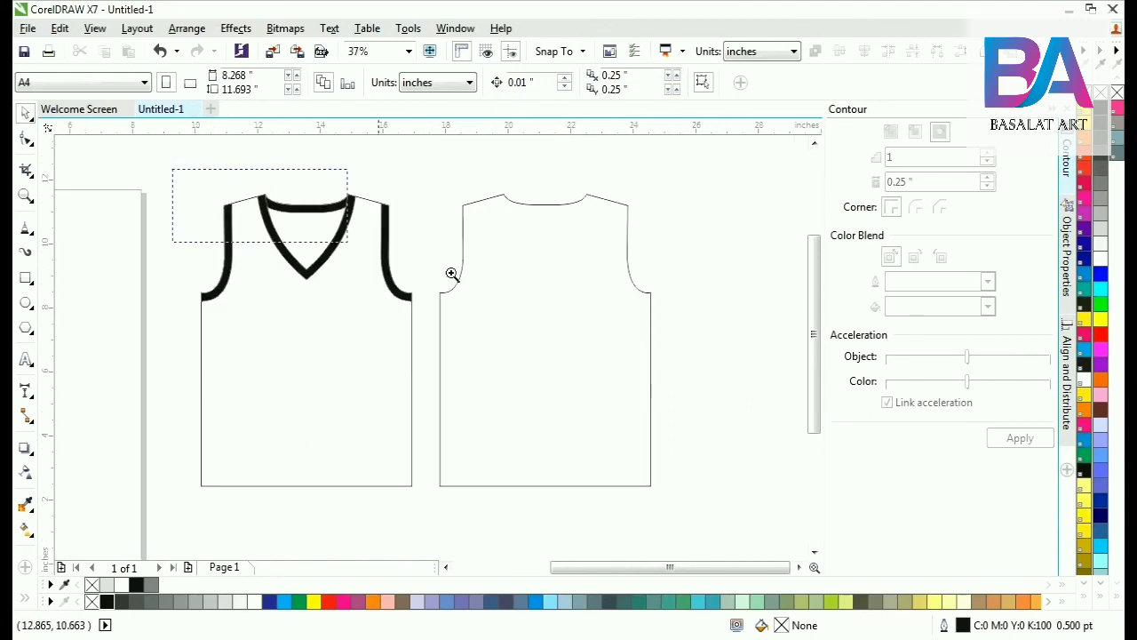
Duplicate the two armhole trim strips of the front piece and fit the copy onto the back piece's armholes.
scroll(544, 302, "up", 1)
left_click(335, 275)
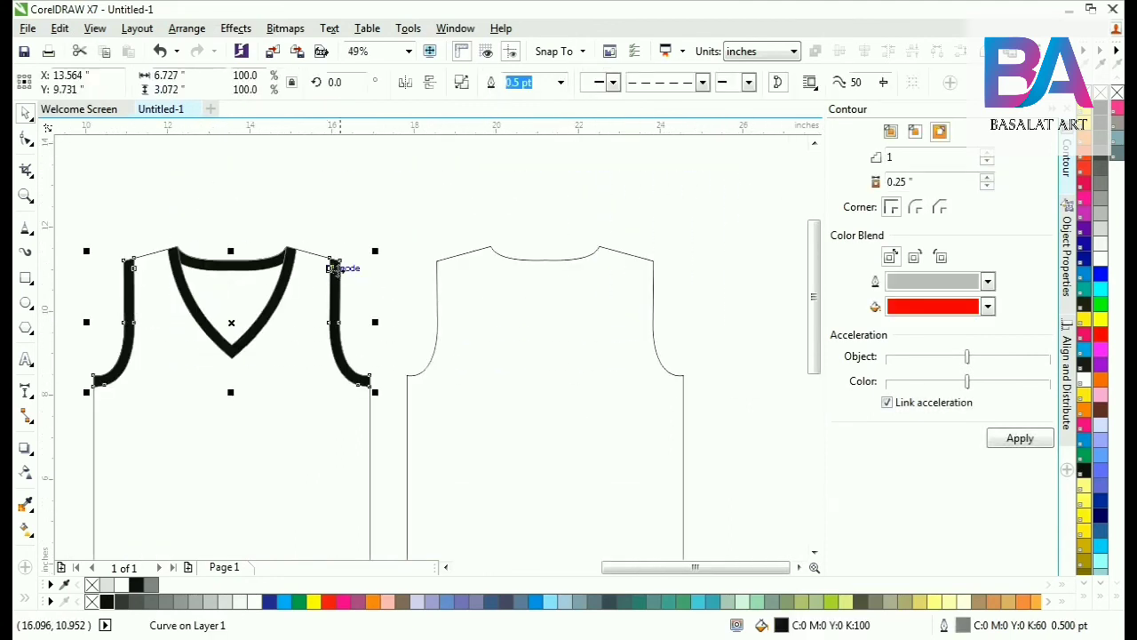
left_click(60, 28)
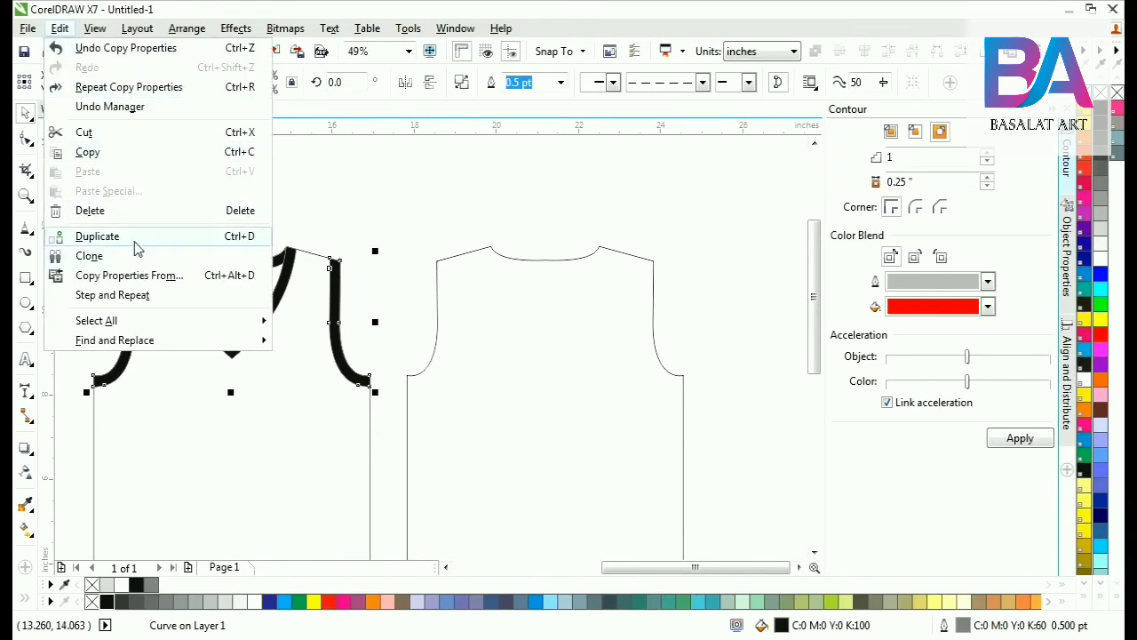
left_click(102, 237)
left_click(402, 184)
left_click(349, 253)
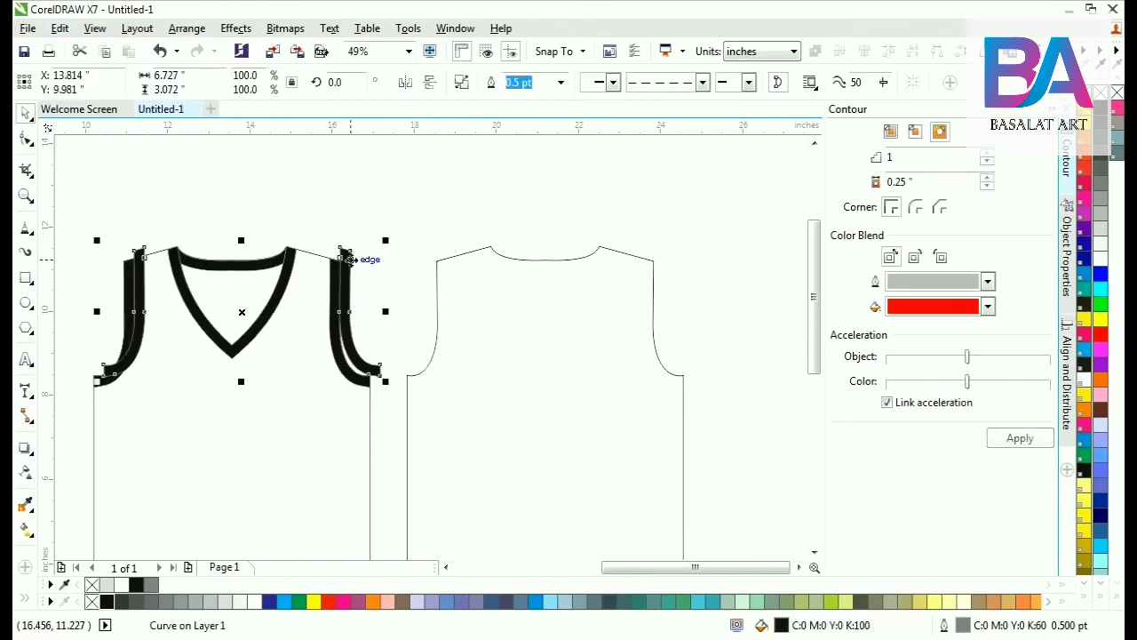
left_click_drag(368, 250, 653, 263)
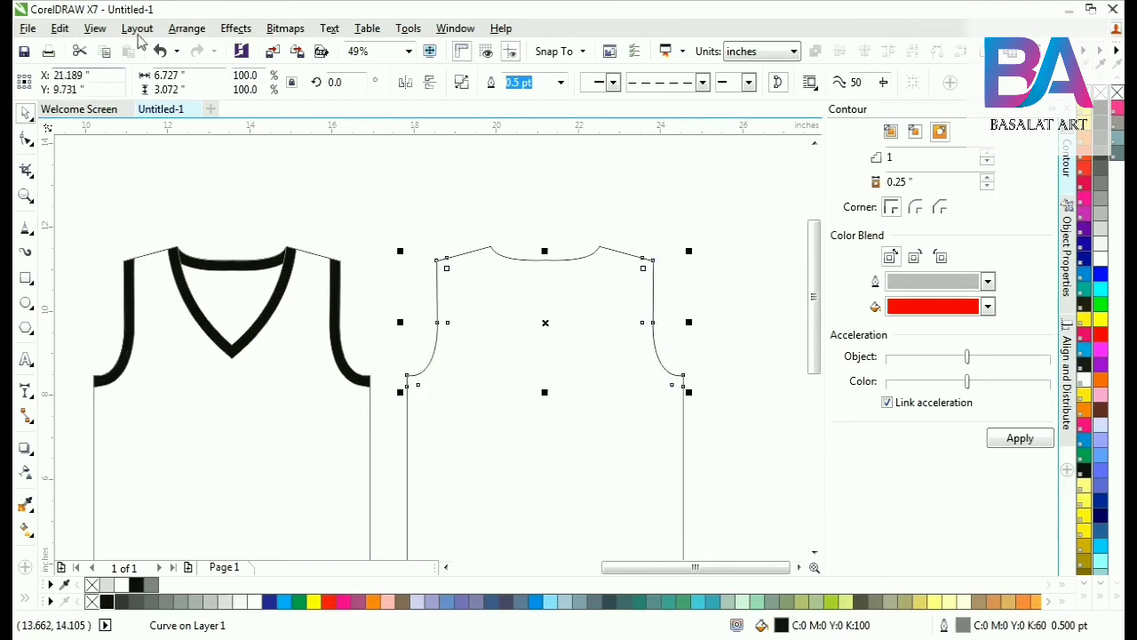
Bring the duplicated armhole trim strips on the back piece to the front of the page.
left_click(283, 30)
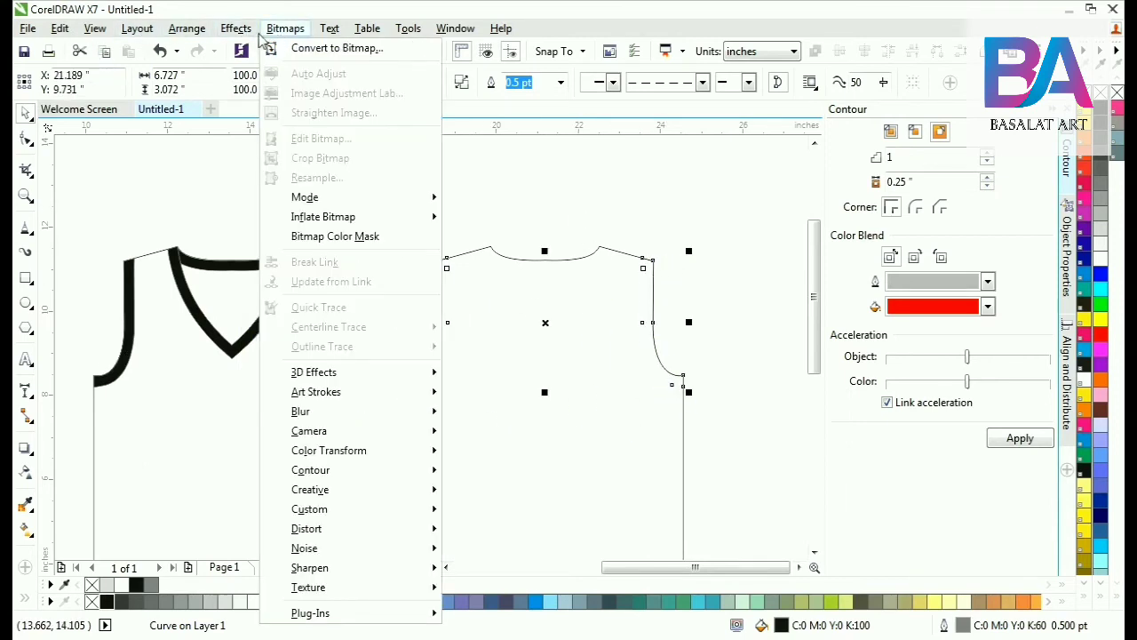
mouse_move(240, 253)
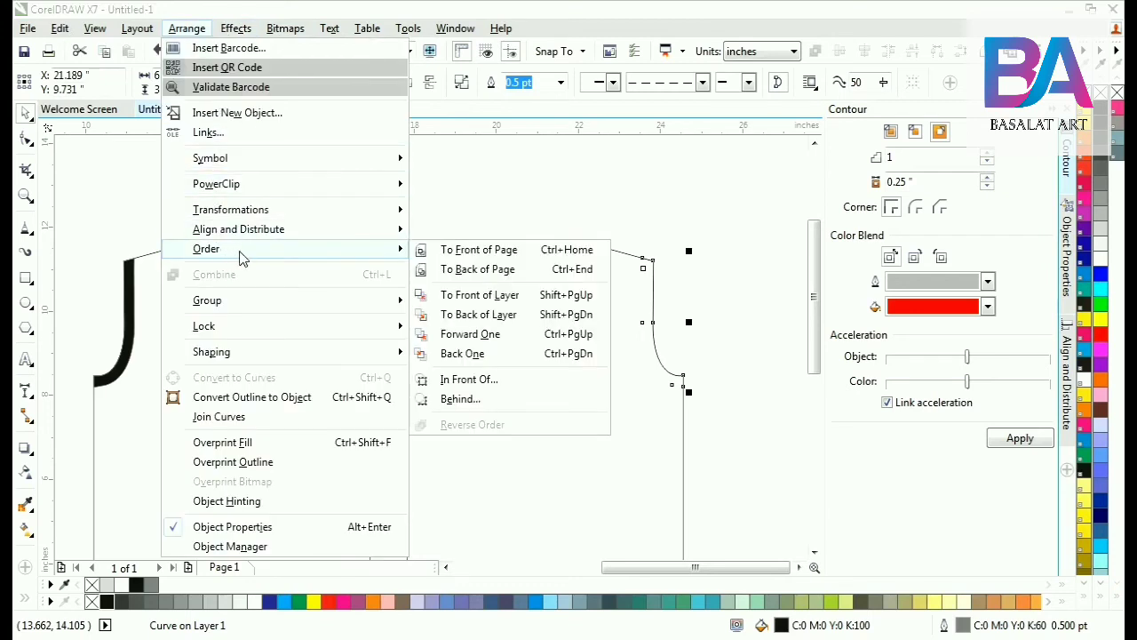
left_click(486, 256)
left_click(398, 253)
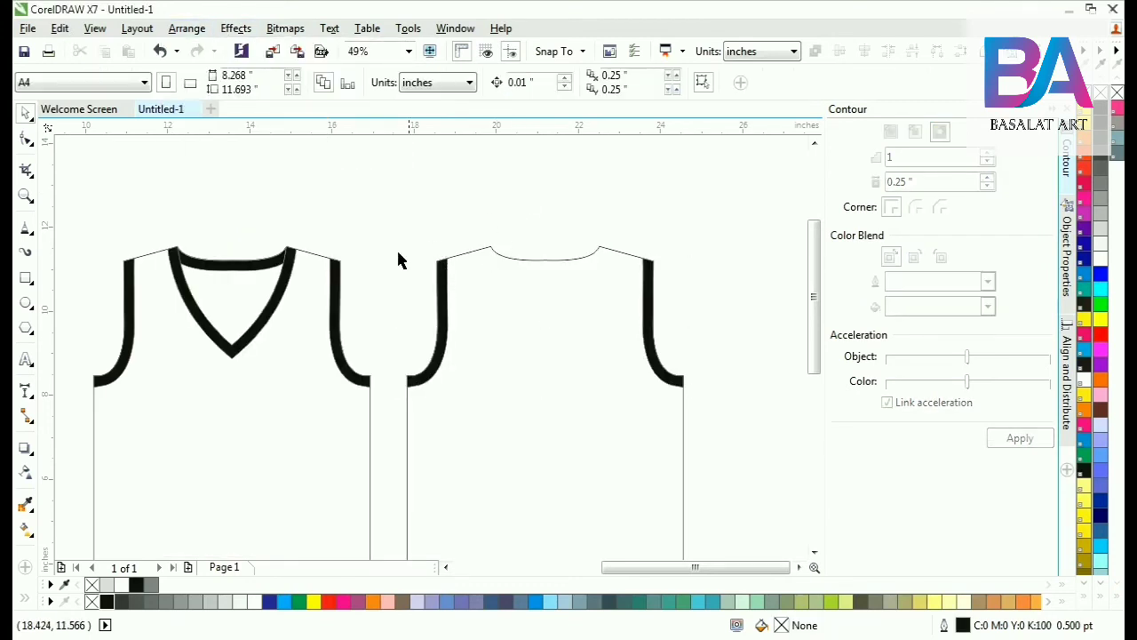
Copy the PowerClipped neck opening onto the back piece and extract the copy's contents.
left_click(223, 279)
left_click_drag(223, 279, 534, 323)
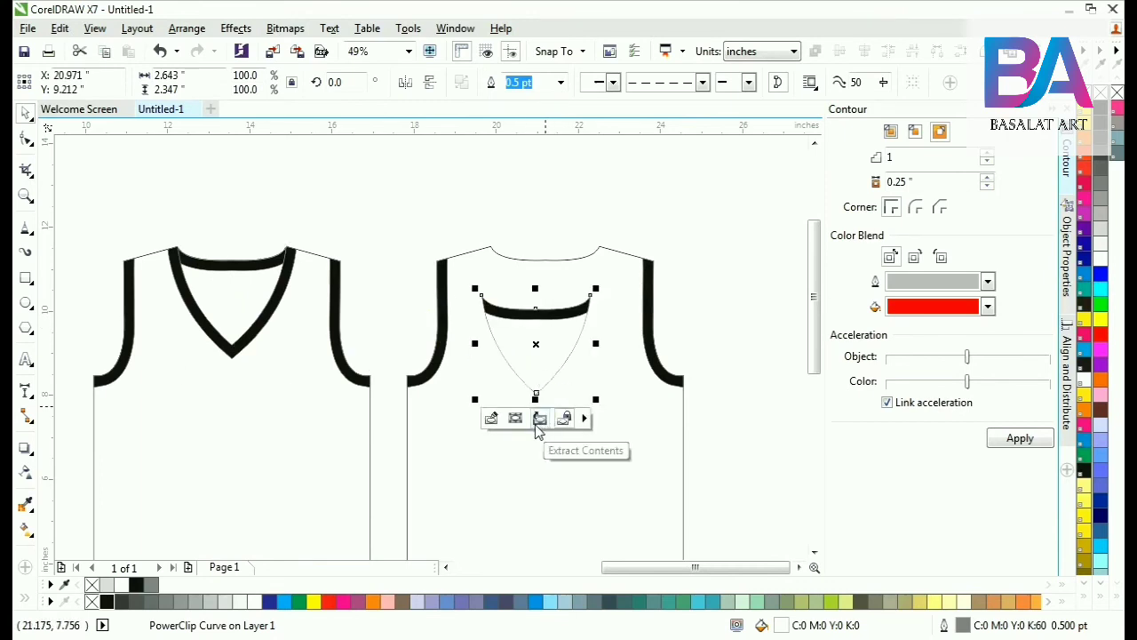
left_click(538, 431)
left_click(569, 271)
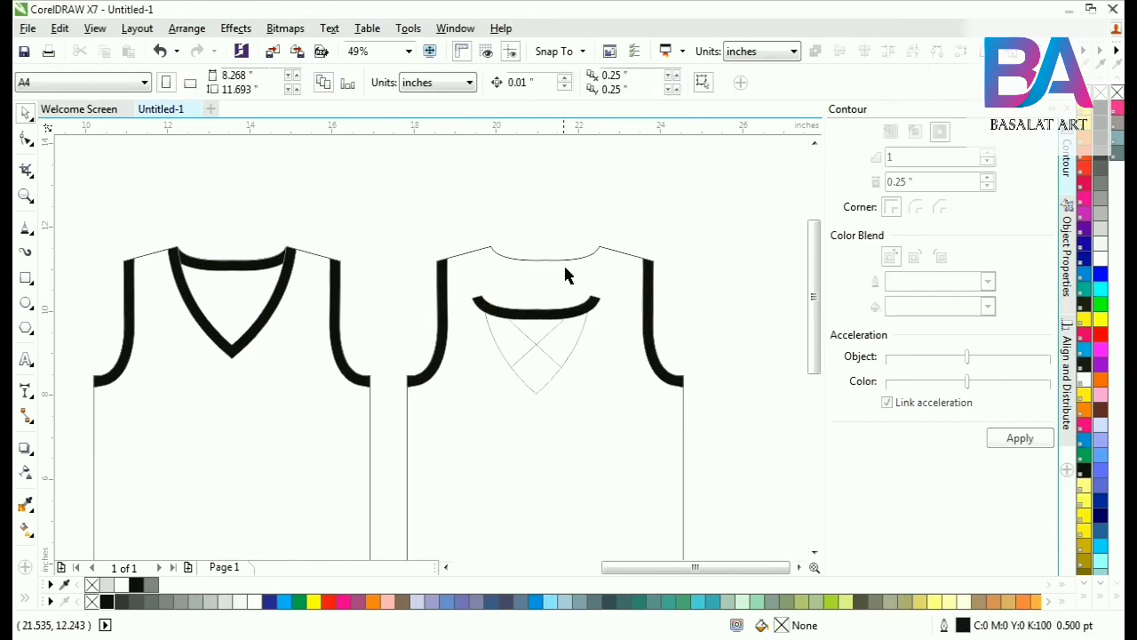
Delete the empty PowerClip frame on the back piece.
left_click(498, 334)
left_click(67, 28)
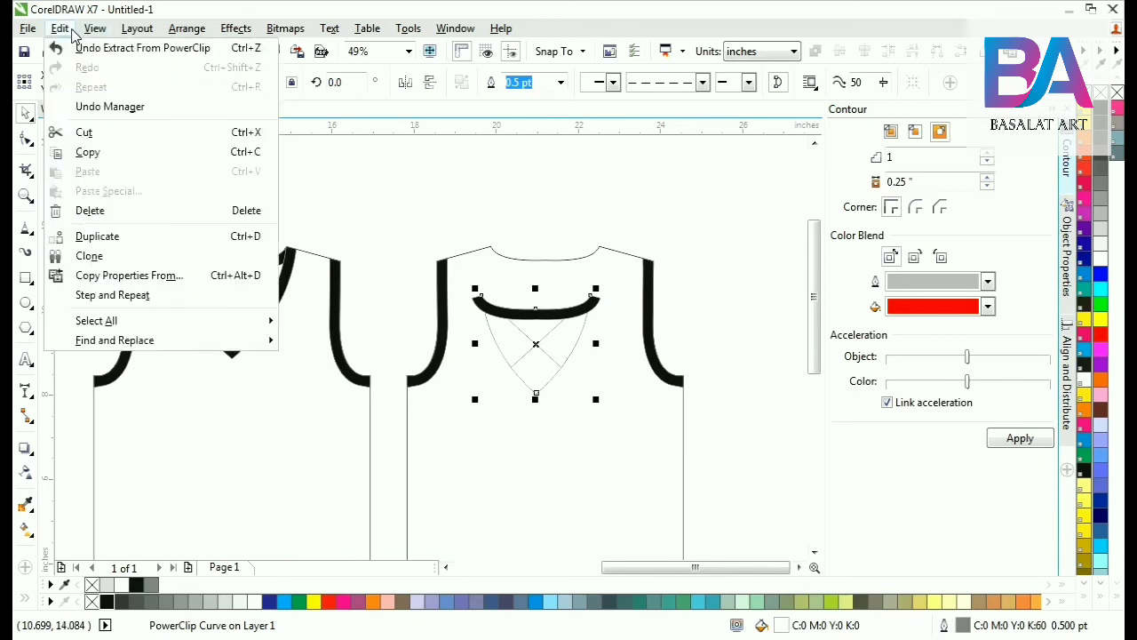
left_click(126, 210)
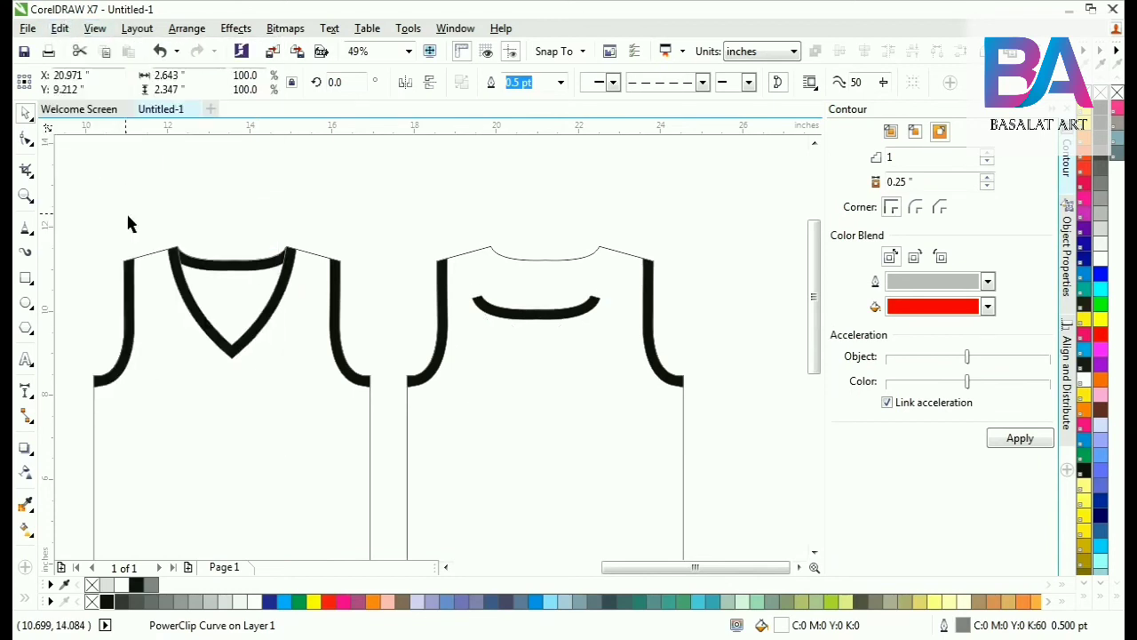
Move the extracted curved trim strip up onto the back piece's neckline.
left_click(592, 304)
left_click_drag(592, 296, 610, 243)
left_click(549, 214)
Draw a horizontal 2-point line about 6.727 in long across the front piece, just above its bottom edge.
scroll(541, 209, "down", 2)
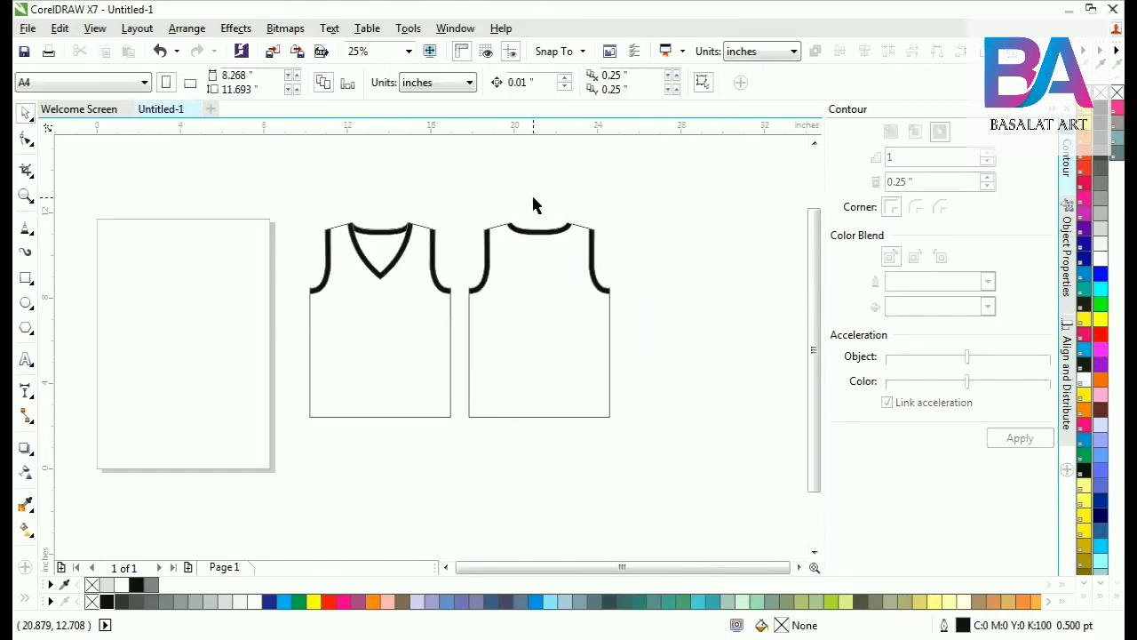
left_click_drag(290, 202, 610, 421)
left_click_drag(127, 451, 498, 542)
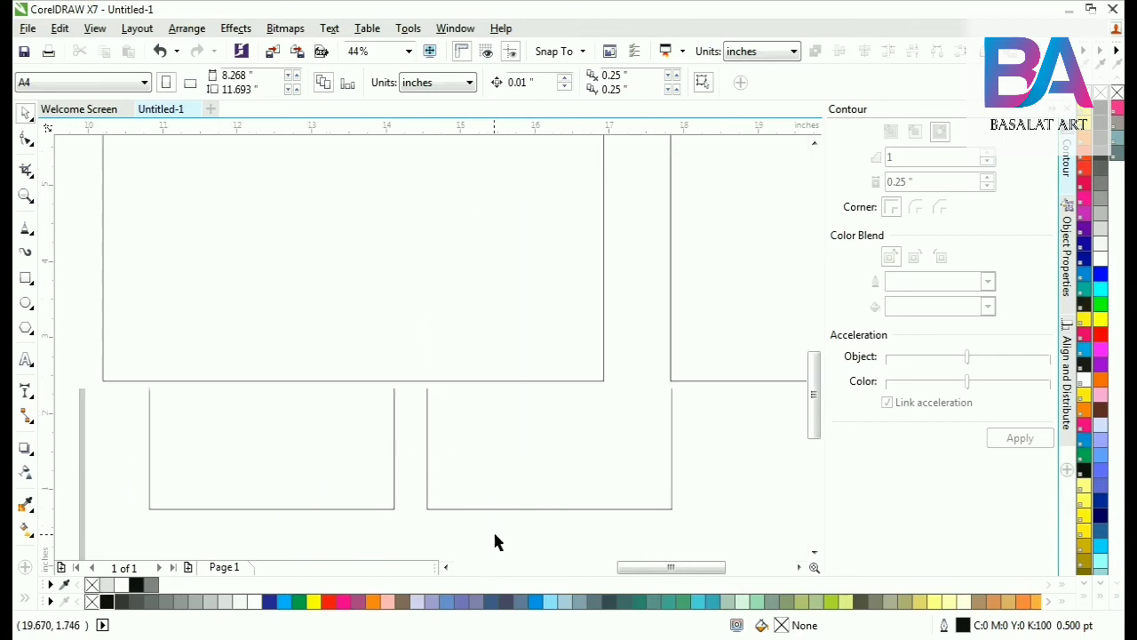
left_click(25, 233)
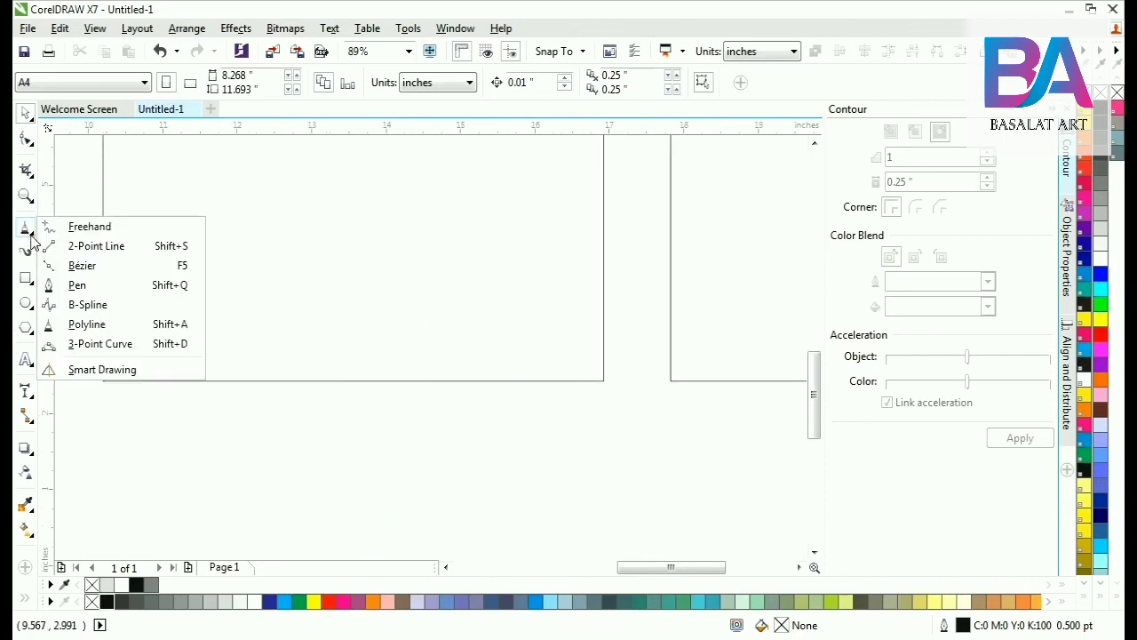
left_click(62, 244)
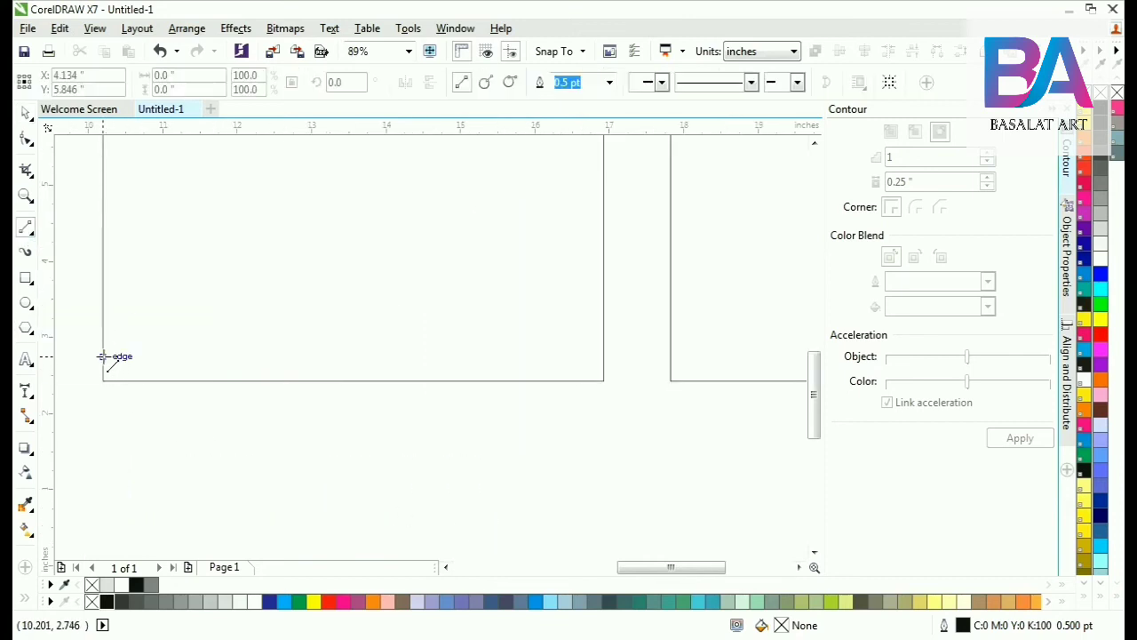
left_click_drag(103, 356, 602, 357)
key("space")
Copy the outline pen and outline color of the black V-neck trim to the hem line on the front piece.
scroll(480, 483, "down", 2)
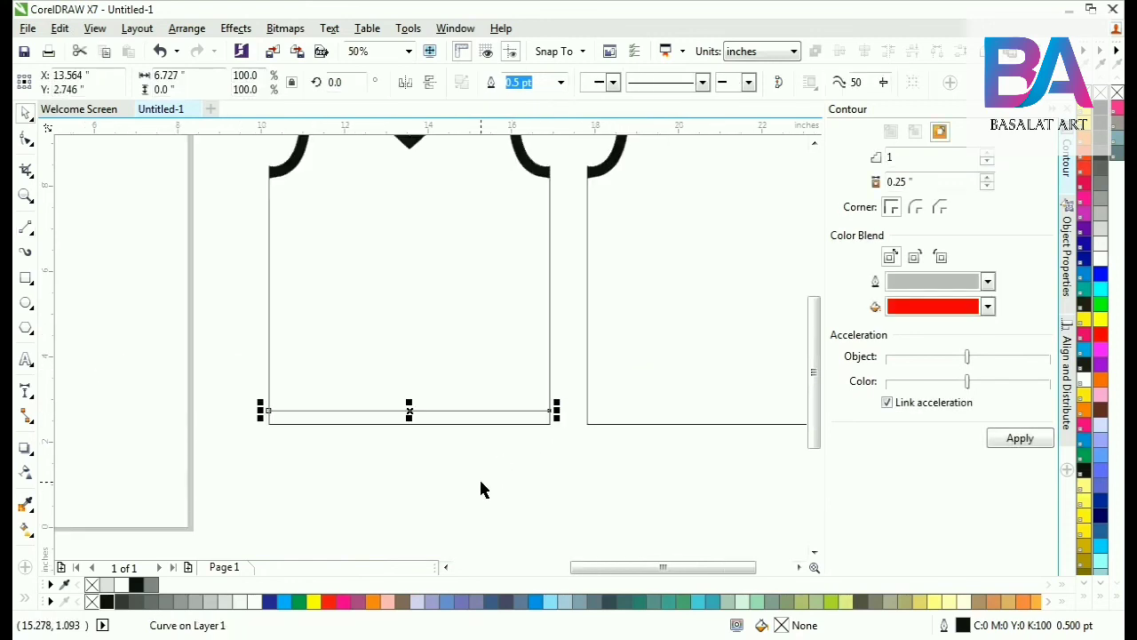
scroll(480, 482, "down", 1)
key("F2")
left_click_drag(371, 297, 560, 474)
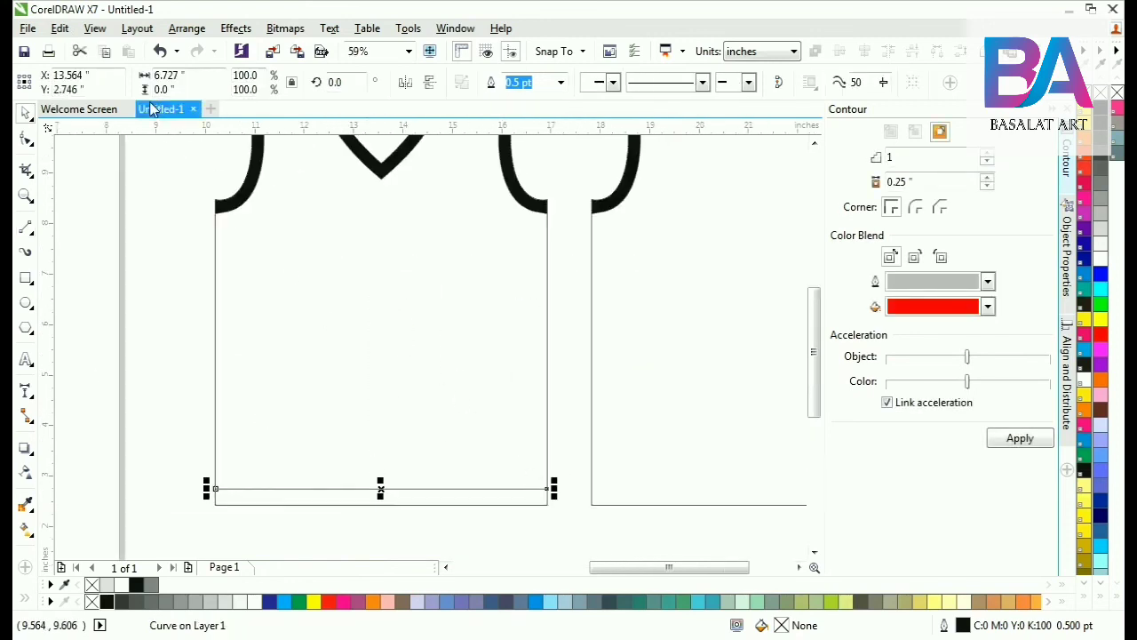
left_click(59, 28)
left_click(115, 272)
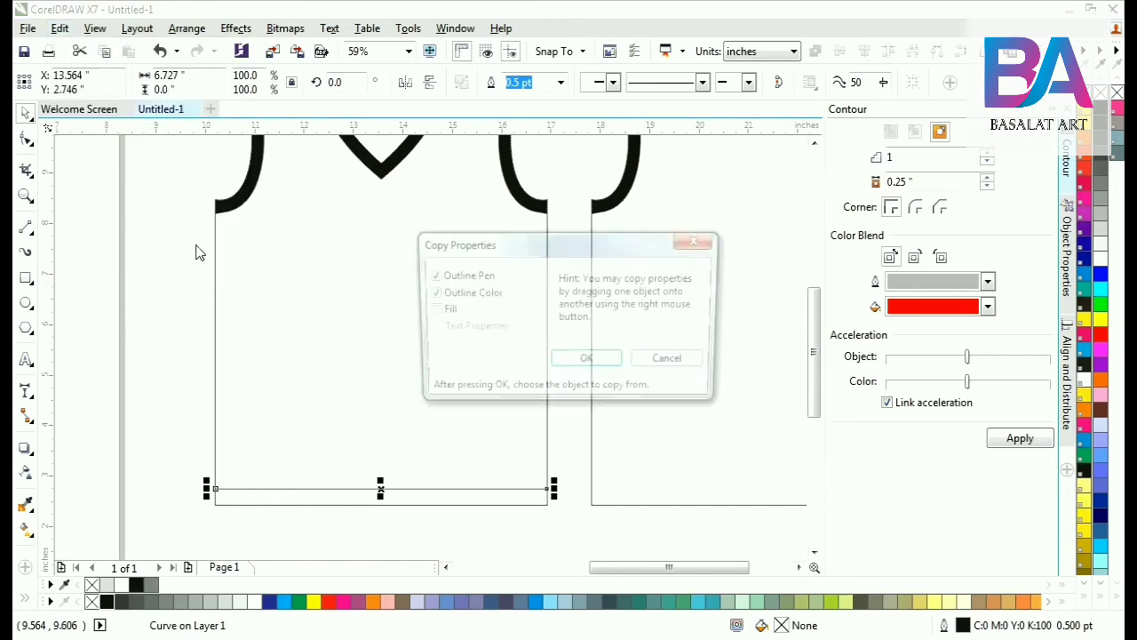
left_click(586, 358)
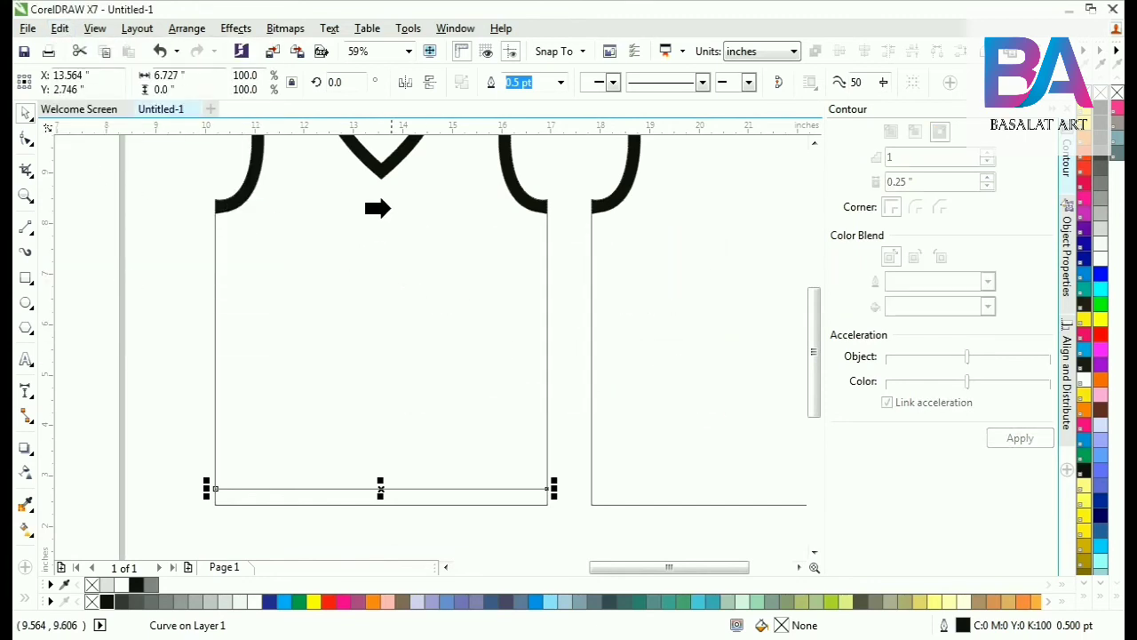
left_click(376, 167)
Place a copy of the dashed hem line about 0.044 in below the original.
left_click(177, 447)
key("F2")
left_click_drag(194, 468, 293, 499)
left_click(266, 360)
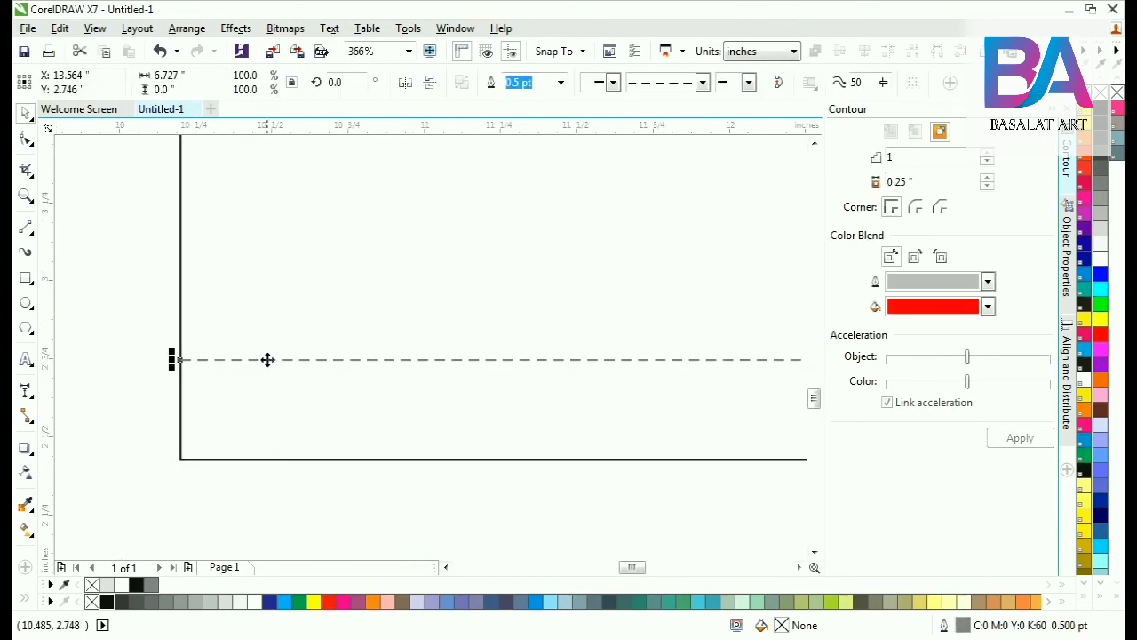
left_click_drag(275, 359, 274, 373)
Combine the two dashed hem lines on the front piece into a single curve.
left_click(68, 418)
scroll(68, 418, "down", 2)
left_click_drag(82, 383, 673, 442)
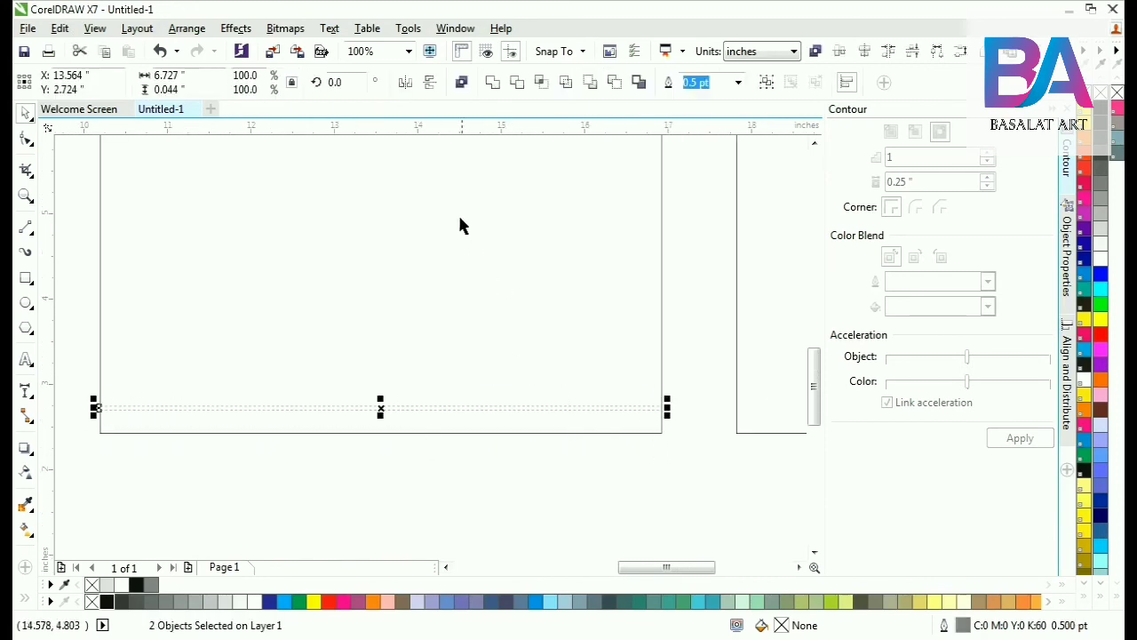
left_click(462, 81)
left_click(393, 471)
Copy the combined dashed hem line horizontally from the front piece toward the back piece.
scroll(299, 504, "down", 1)
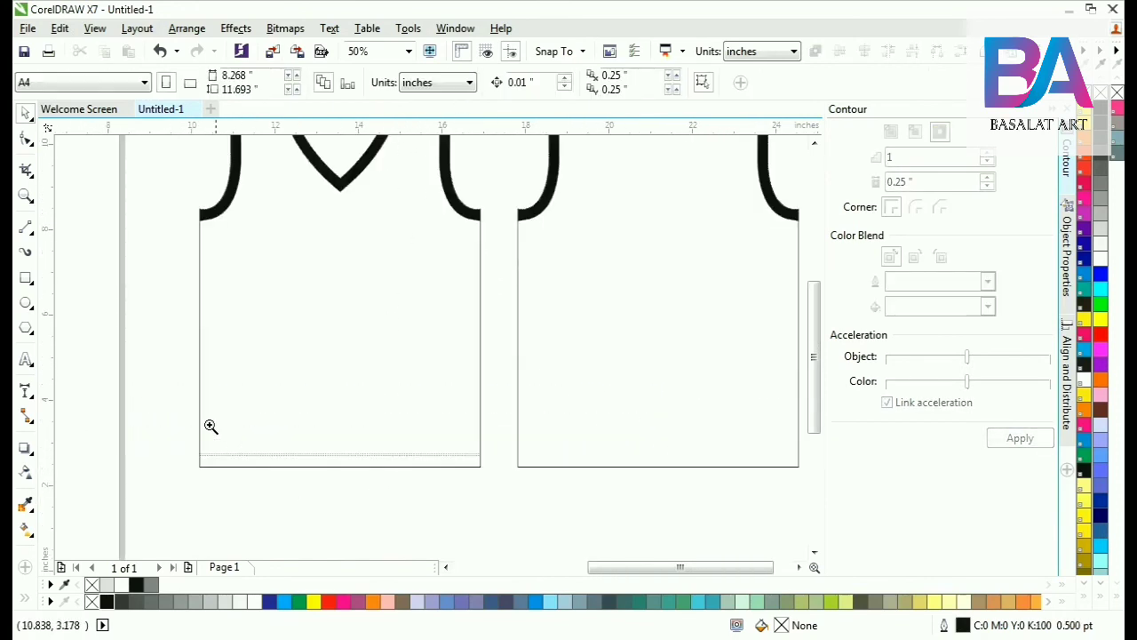
left_click_drag(211, 427, 788, 495)
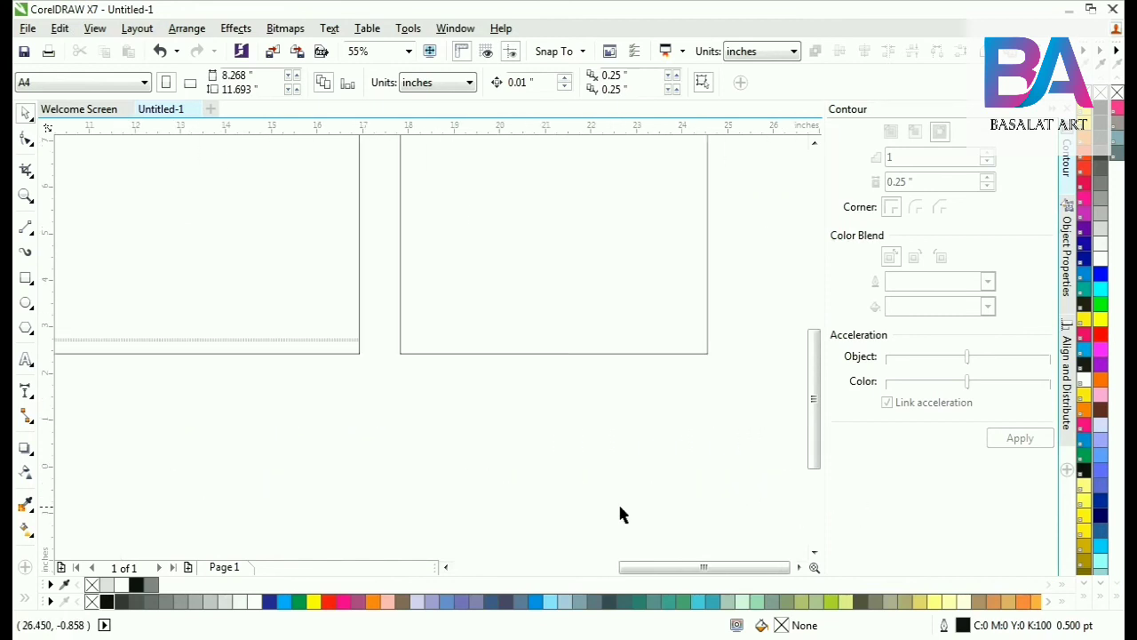
left_click(348, 341)
left_click_drag(360, 338, 677, 337)
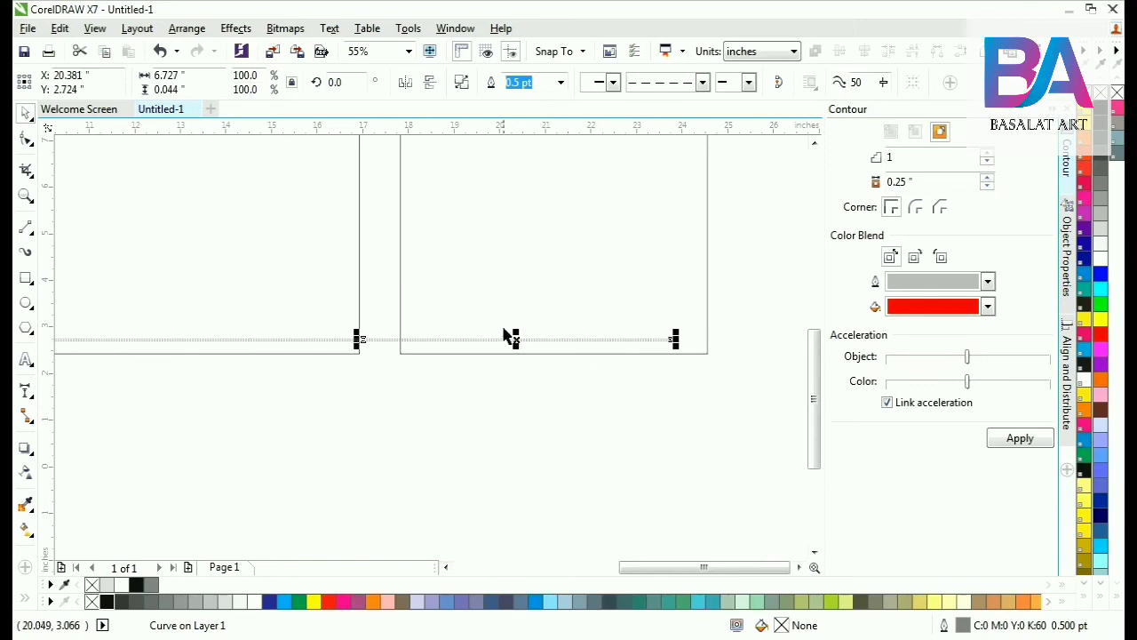
Align the copied hem line with the back piece using Align Centers Vertically.
key("ctrl+a")
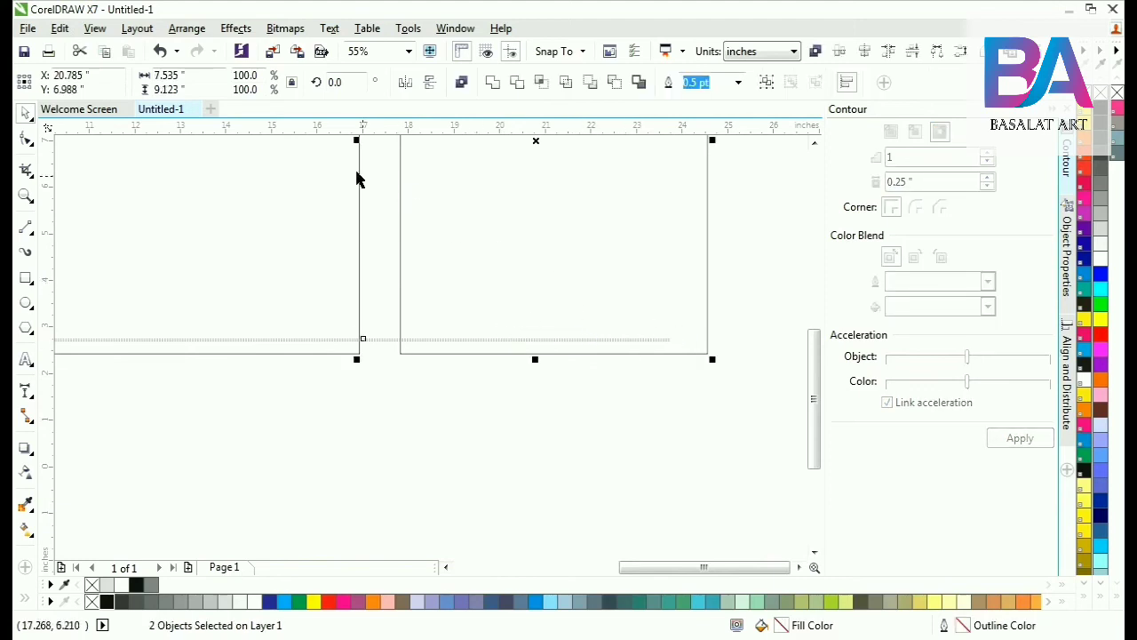
left_click(94, 29)
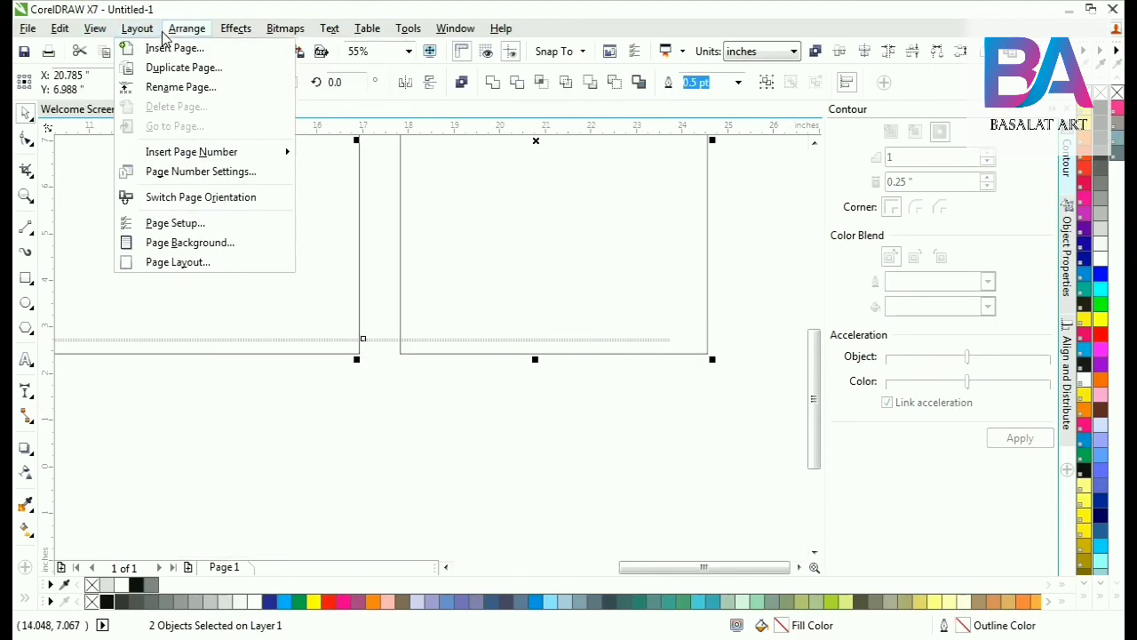
mouse_move(187, 28)
mouse_move(261, 232)
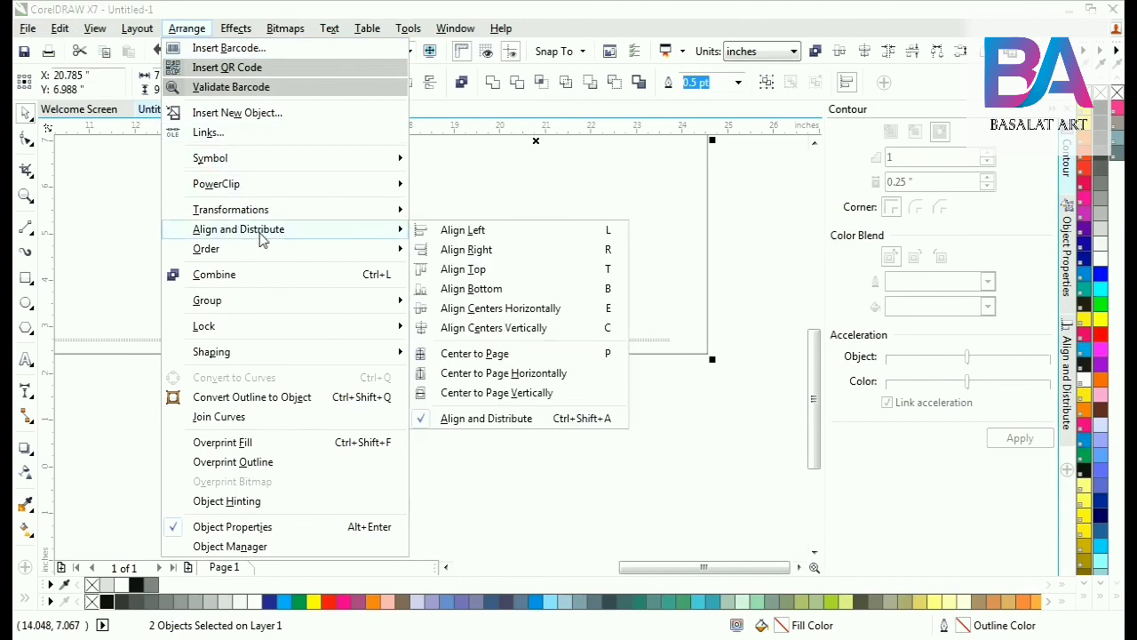
left_click(587, 328)
left_click(729, 412)
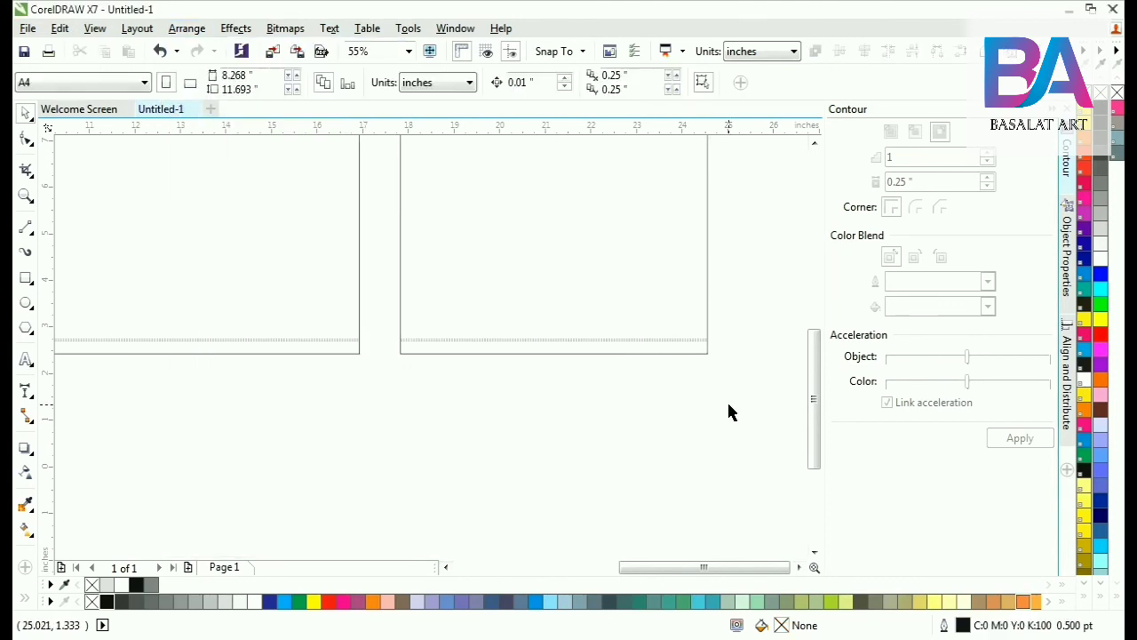
Add the artistic text "Front" in Arial on the front body piece.
key("F4")
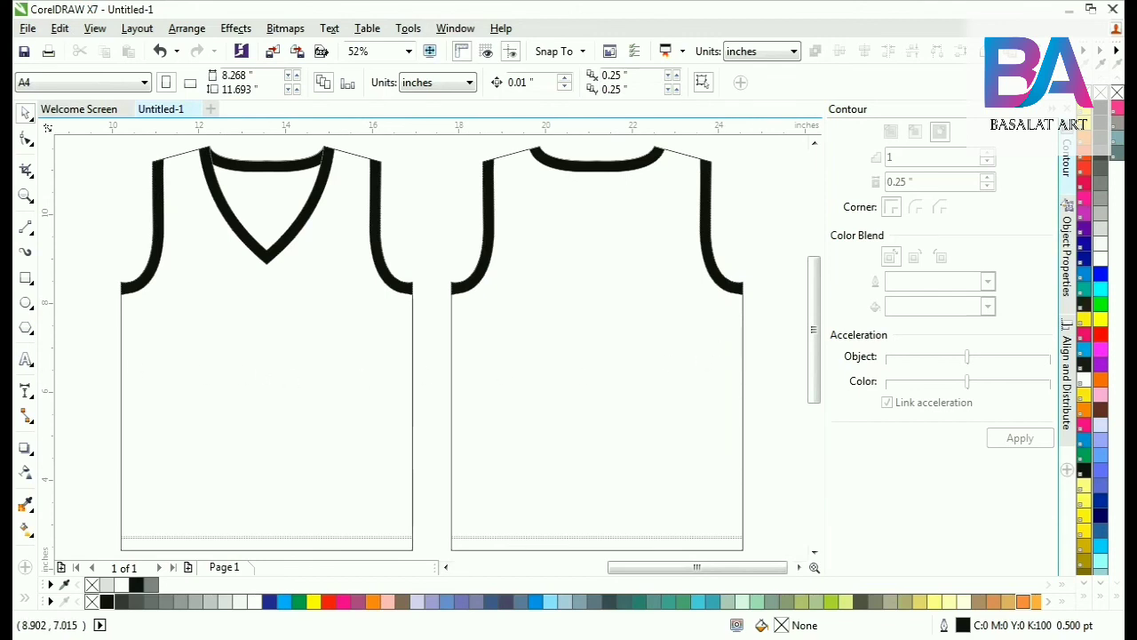
left_click(26, 356)
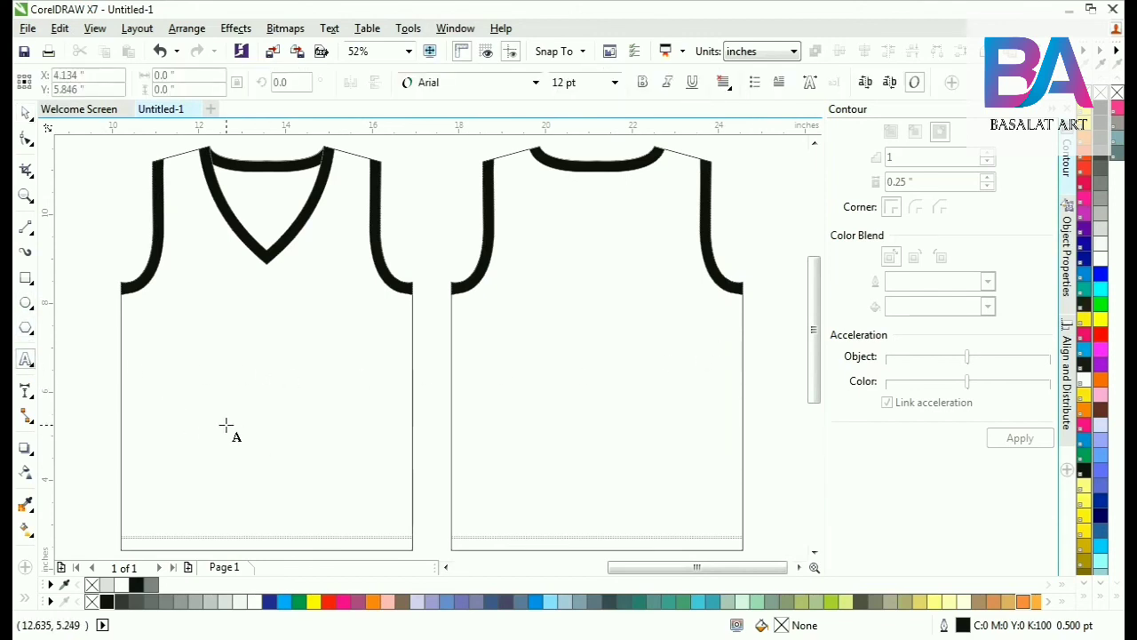
left_click(461, 534)
type("ront")
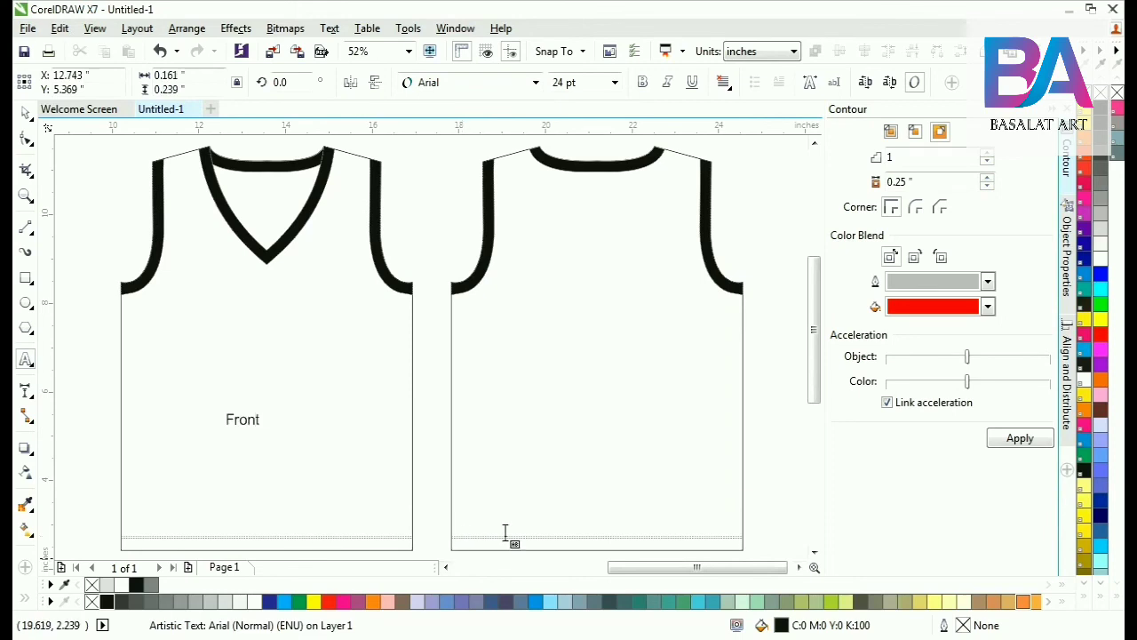
Enlarge the "Front" label to about 77.31 pt and make it bold.
left_click(33, 115)
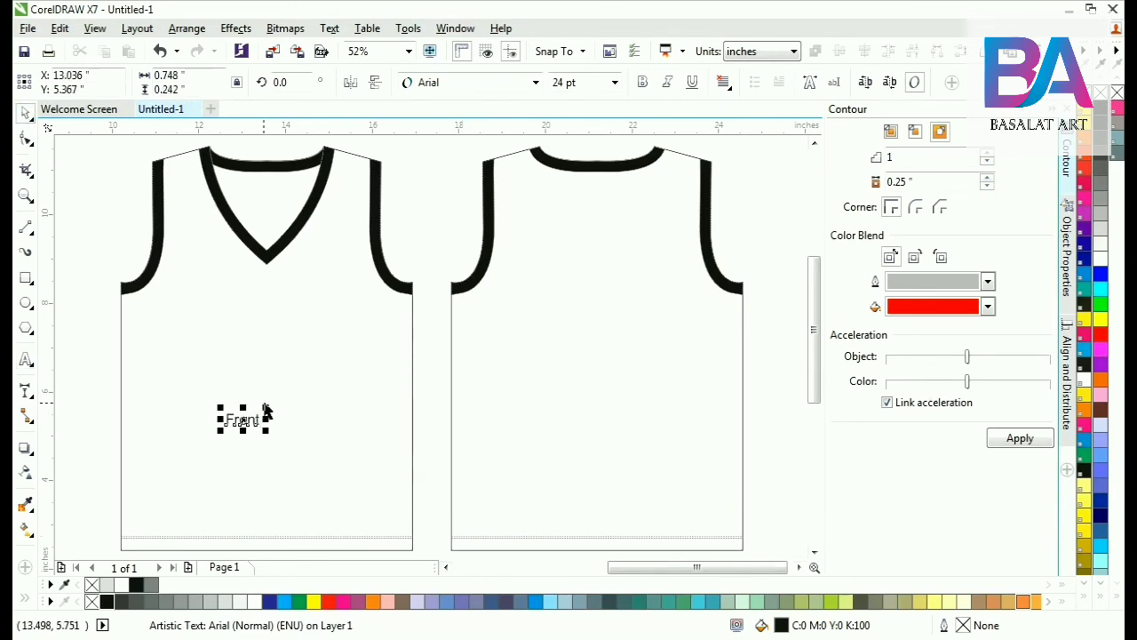
left_click_drag(266, 407, 303, 396)
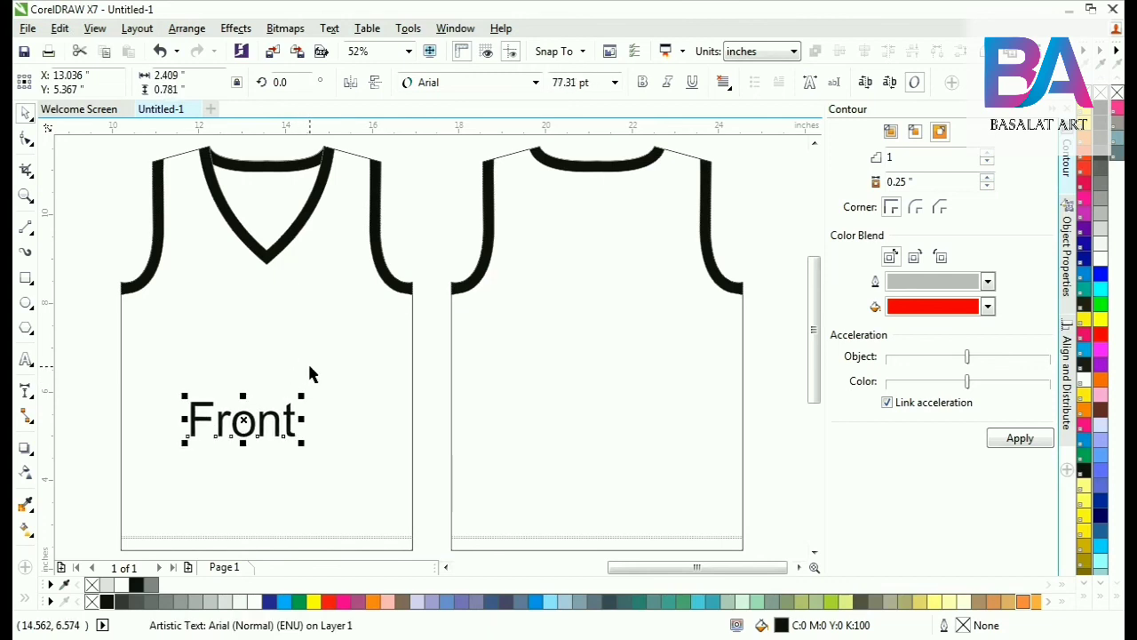
left_click(641, 82)
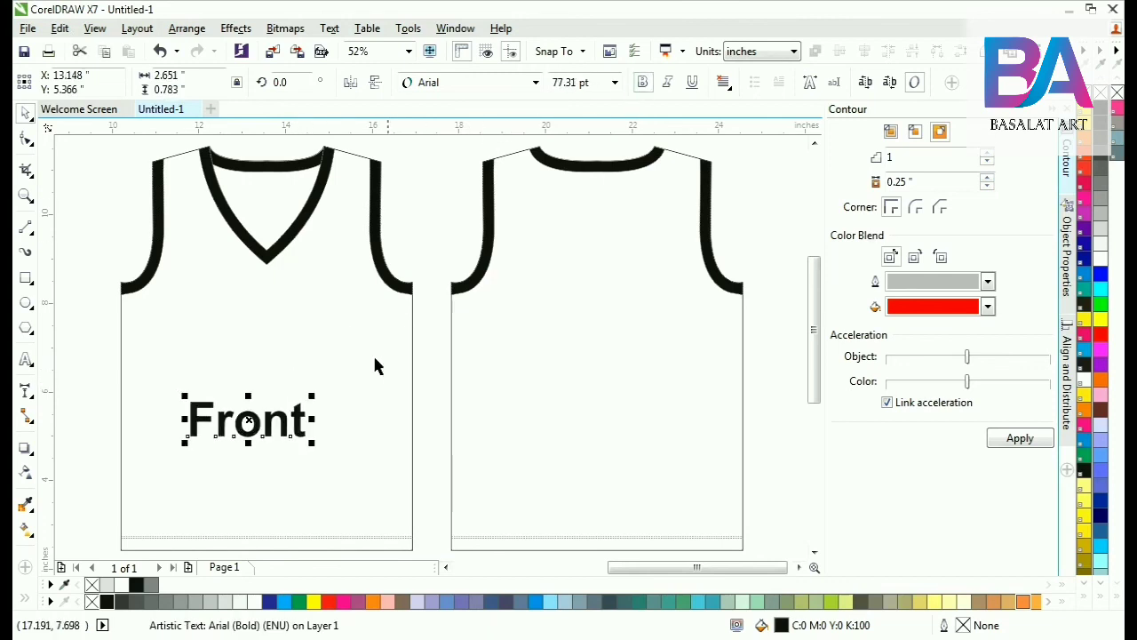
Center the "Front" label on the front piece and place a copy of it on the back piece.
left_click_drag(248, 423, 607, 348)
right_click(607, 348)
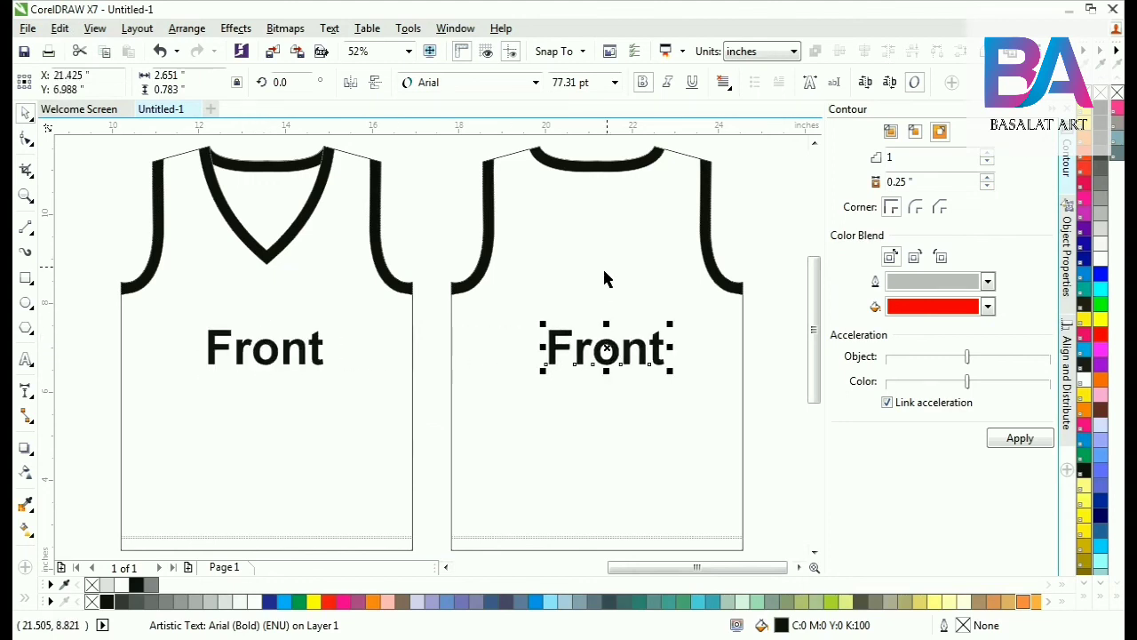
Replace the copied label's text on the back body piece with "Back" and deselect it.
left_click(27, 360)
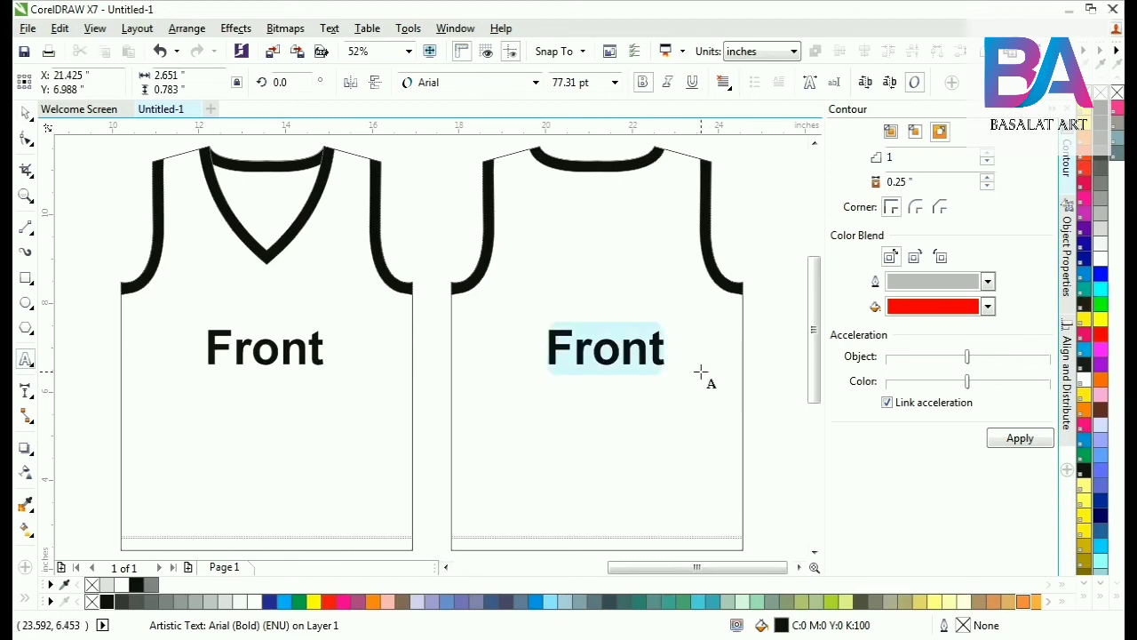
type("Back")
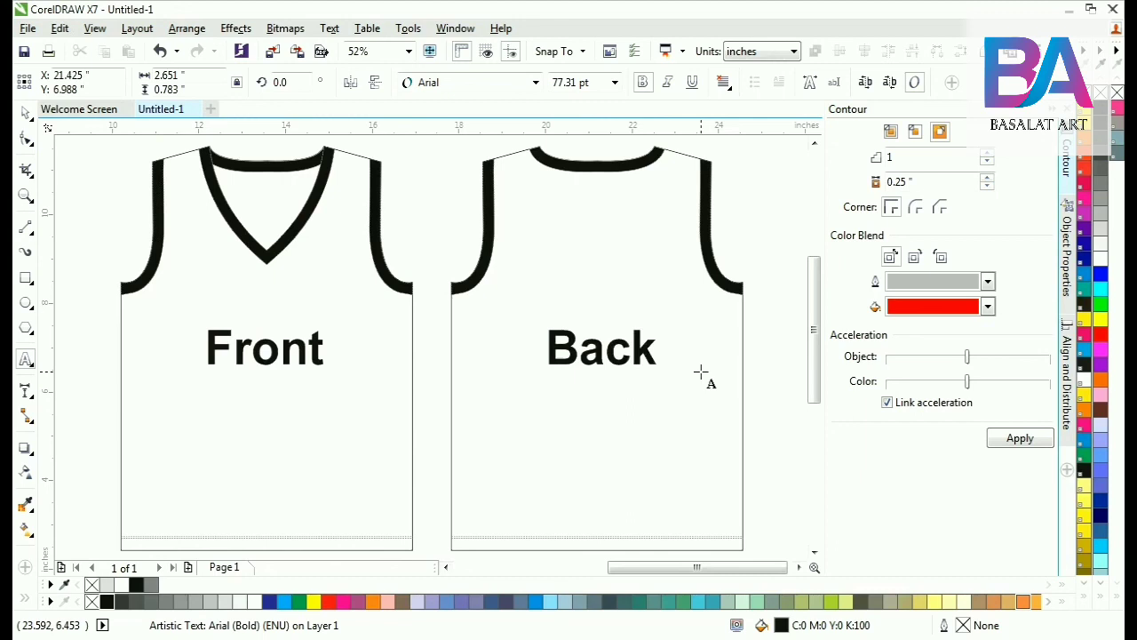
key("ctrl+space")
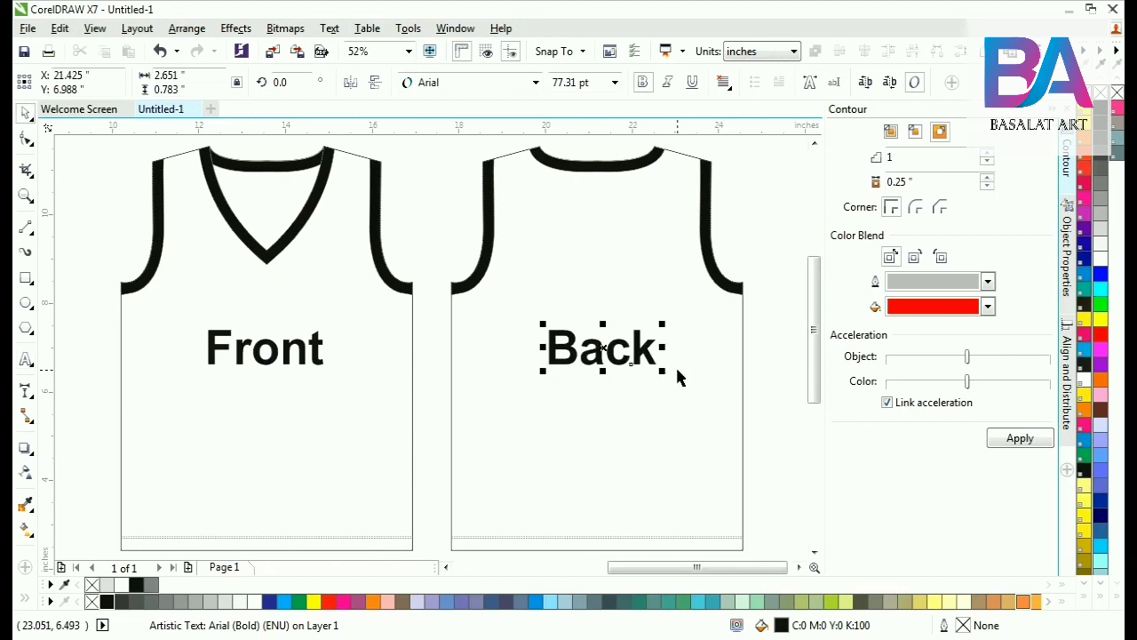
left_click(675, 365)
scroll(626, 388, "down", 2)
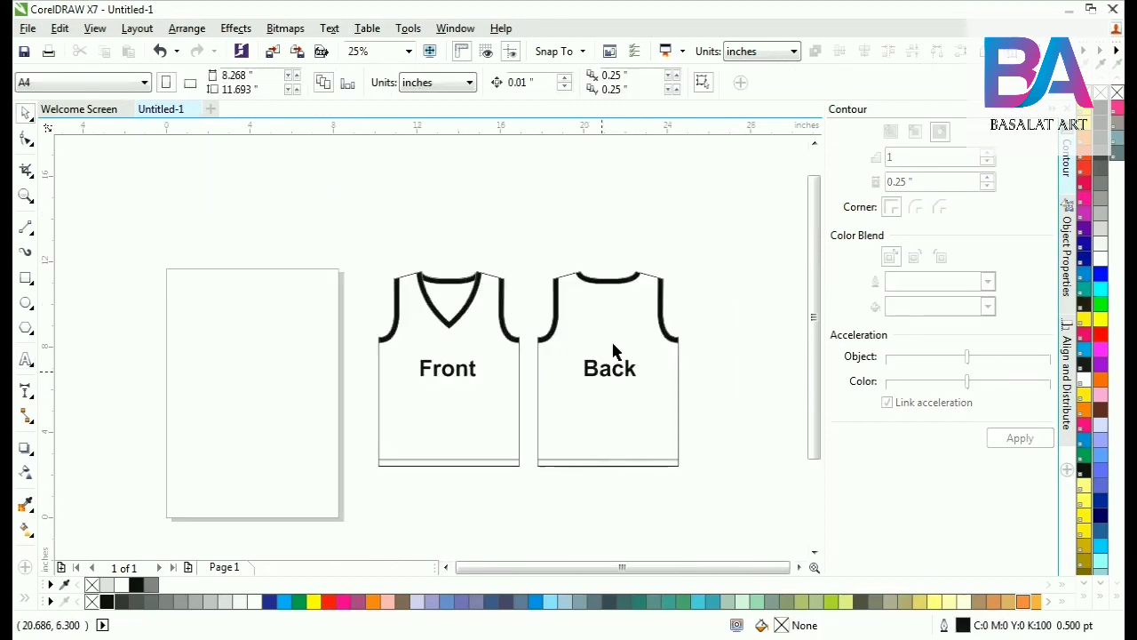
scroll(709, 279, "up", 2)
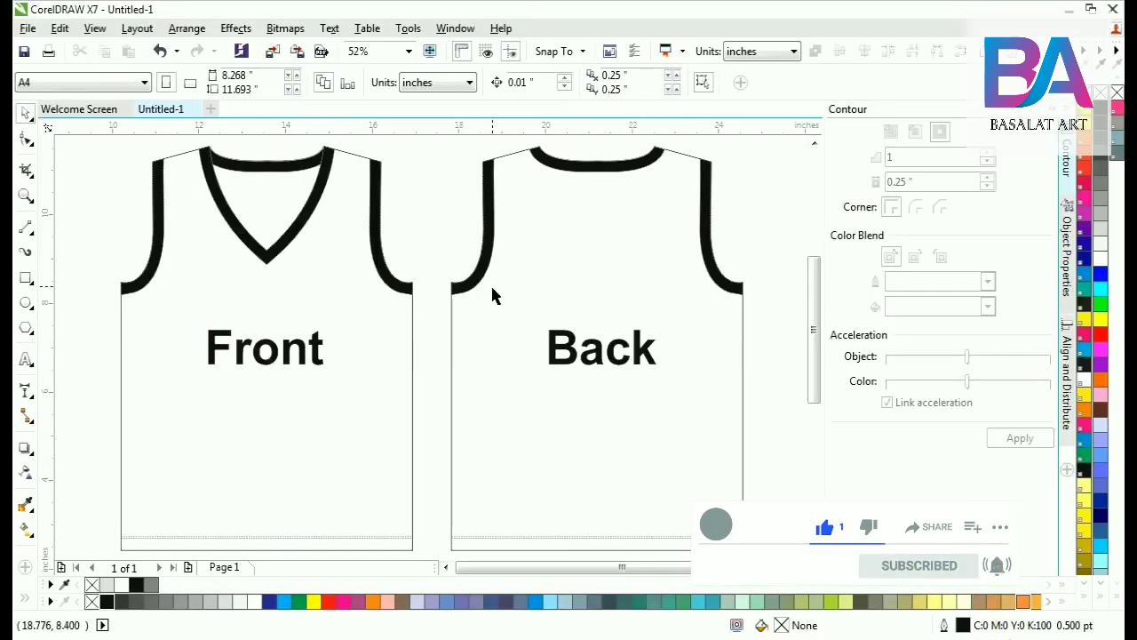
scroll(492, 294, "down", 2)
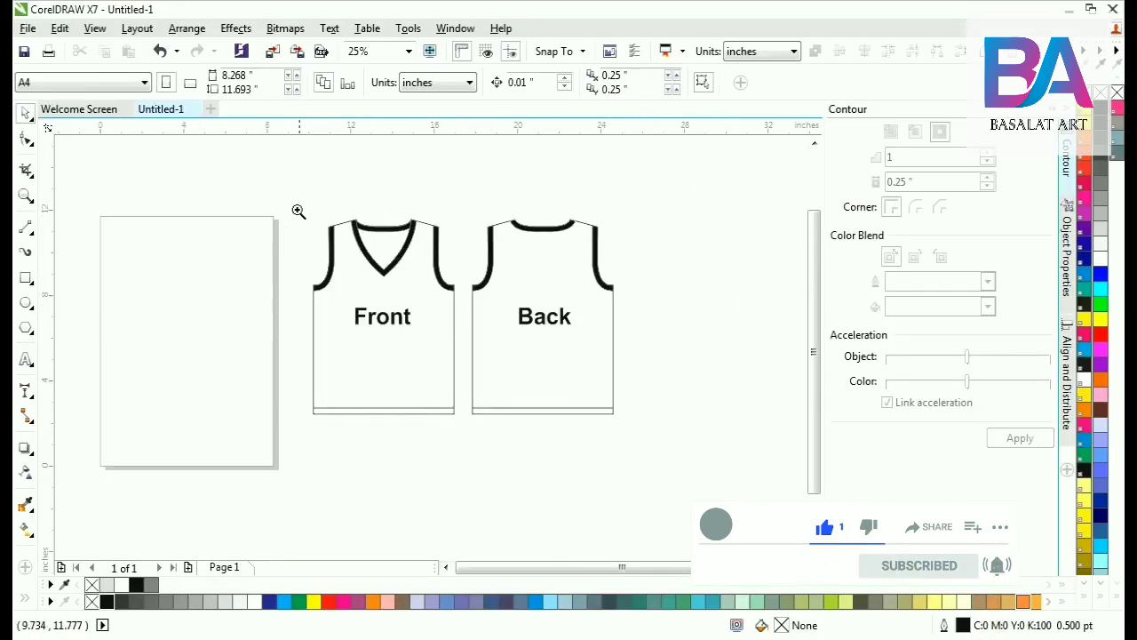
left_click_drag(656, 438, 656, 438)
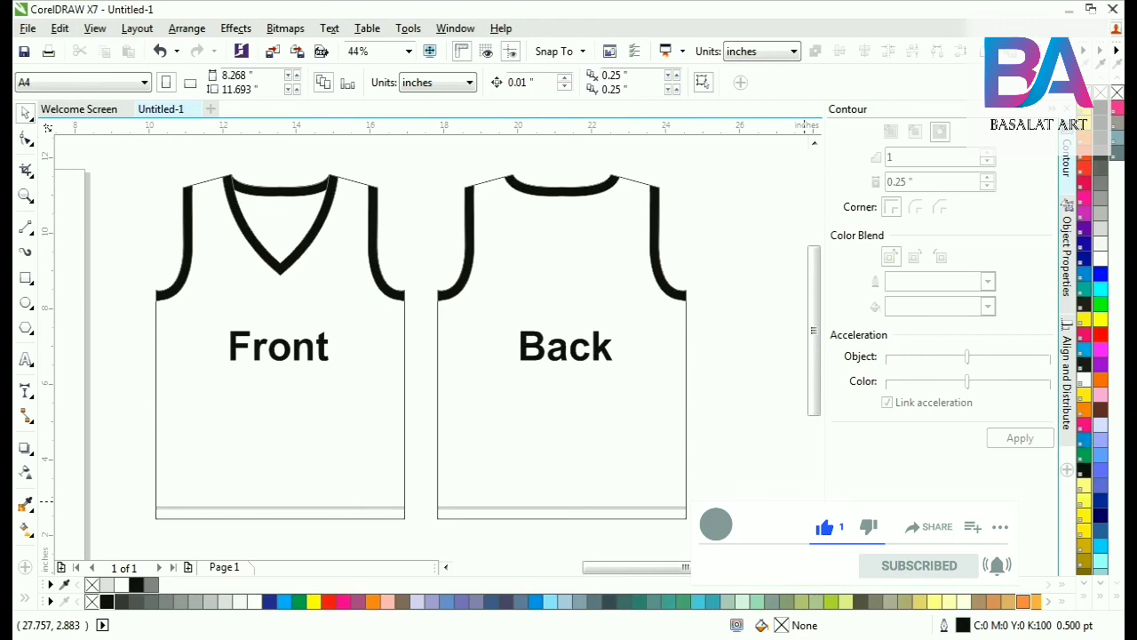